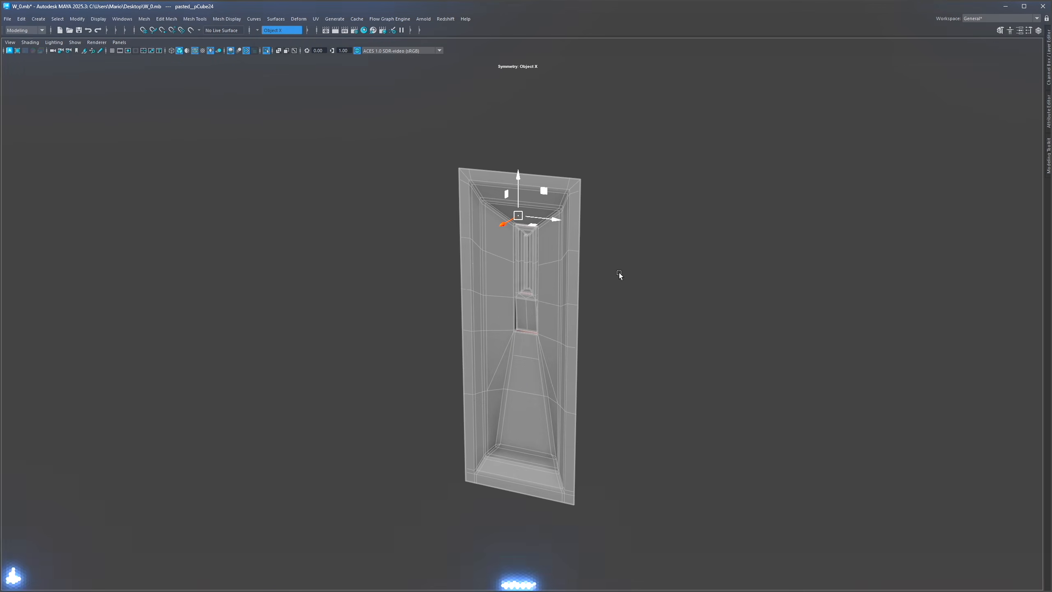
Step: Examine the row of window panels and frame models from several angles
{"action": "key", "text": "ctrl+1"}
{"action": "left_click_drag", "start_coordinate": [751, 300], "coordinate": [646, 262], "text": "alt"}
{"action": "left_click", "coordinate": [646, 263]}
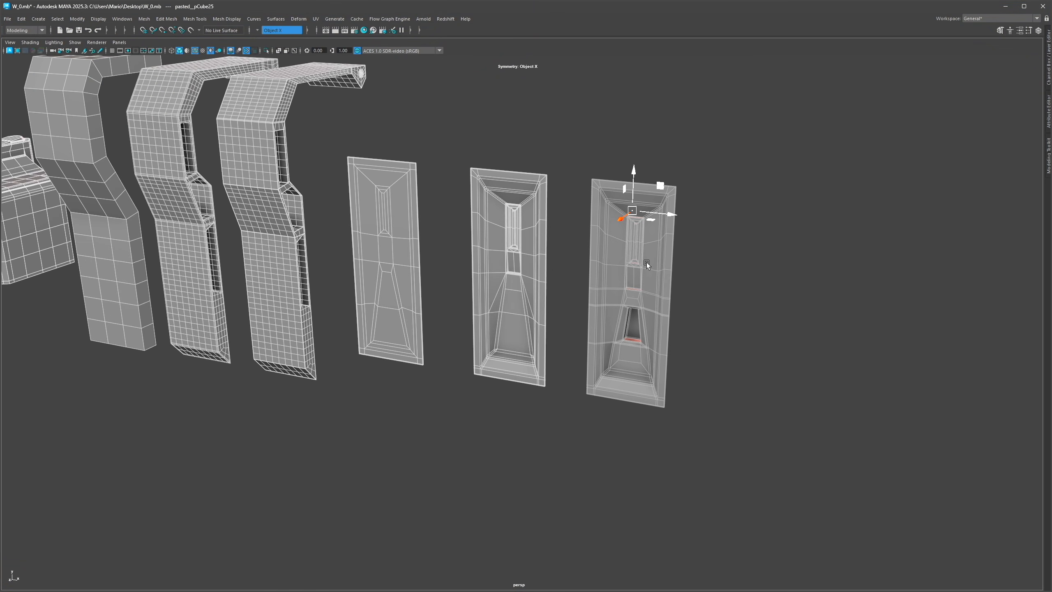
{"action": "left_click", "coordinate": [397, 250]}
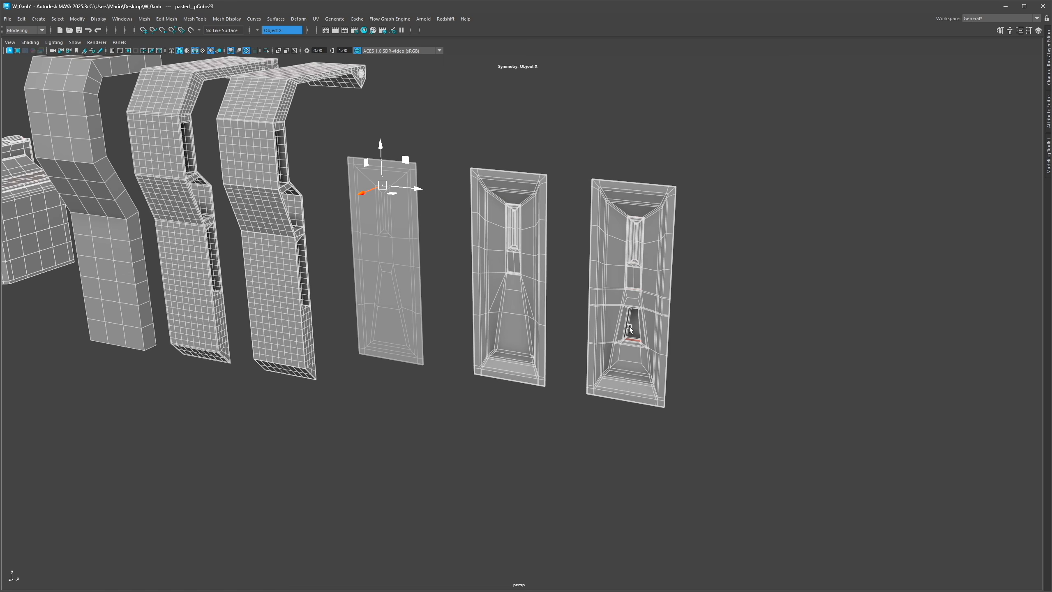
{"action": "middle_click_drag", "start_coordinate": [596, 265], "coordinate": [644, 278], "text": "alt"}
{"action": "right_click_drag", "start_coordinate": [644, 279], "coordinate": [680, 282], "text": "alt"}
{"action": "left_click_drag", "start_coordinate": [681, 282], "coordinate": [581, 387], "text": "alt"}
{"action": "right_click_drag", "start_coordinate": [581, 386], "coordinate": [517, 338], "text": "alt"}
{"action": "left_click_drag", "start_coordinate": [516, 339], "coordinate": [555, 341], "text": "alt"}
{"action": "right_click_drag", "start_coordinate": [555, 342], "coordinate": [478, 309], "text": "alt"}
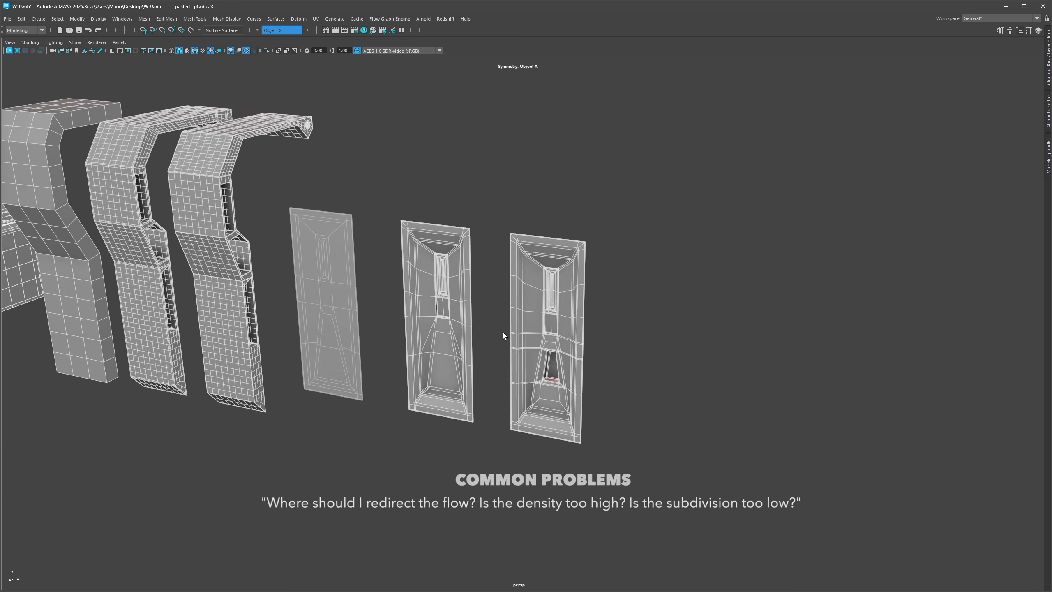
{"action": "middle_click_drag", "start_coordinate": [479, 309], "coordinate": [499, 274], "text": "alt"}
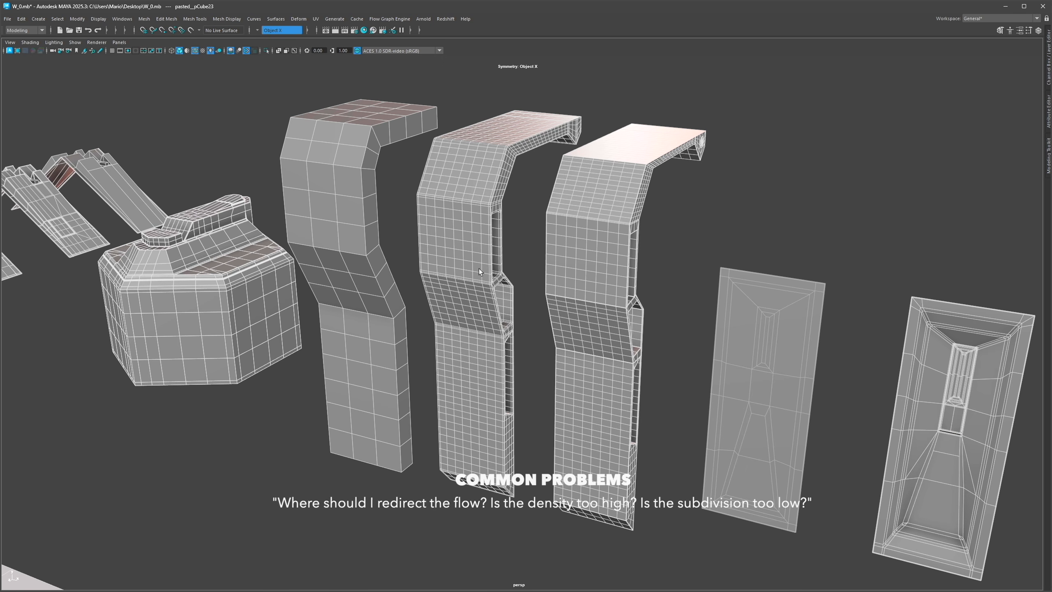
Step: Isolate the hexagonal object and select a triangular face on its top bevel
{"action": "right_click_drag", "start_coordinate": [521, 279], "coordinate": [452, 257], "text": "alt"}
{"action": "middle_click_drag", "start_coordinate": [452, 256], "coordinate": [729, 303], "text": "alt"}
{"action": "left_click_drag", "start_coordinate": [729, 303], "coordinate": [727, 316], "text": "alt"}
{"action": "right_click_drag", "start_coordinate": [727, 317], "coordinate": [774, 327], "text": "alt"}
{"action": "left_click_drag", "start_coordinate": [774, 327], "coordinate": [771, 334], "text": "alt"}
{"action": "left_click", "coordinate": [718, 309]}
{"action": "key", "text": "ctrl+1"}
{"action": "right_click_drag", "start_coordinate": [719, 309], "coordinate": [781, 313], "text": "alt"}
{"action": "middle_click_drag", "start_coordinate": [781, 314], "coordinate": [682, 313], "text": "alt"}
{"action": "left_click_drag", "start_coordinate": [682, 312], "coordinate": [698, 332], "text": "alt"}
{"action": "key", "text": "F11"}
{"action": "left_click", "coordinate": [721, 351]}
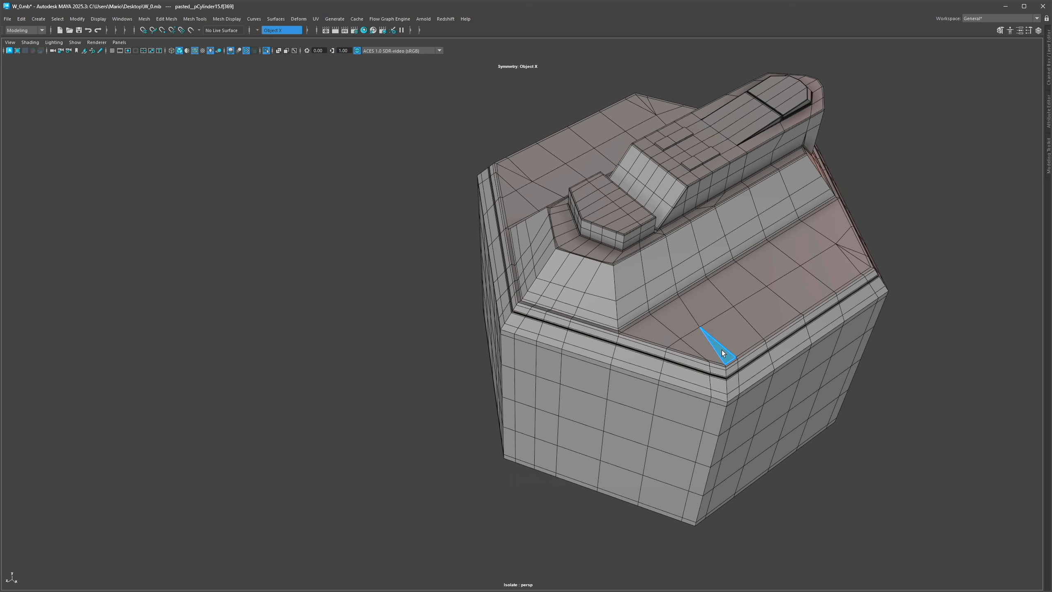
Step: Inspect the topology of the hexagonal object's top surface around the raised blocks
{"action": "left_click", "coordinate": [858, 257]}
{"action": "left_click_drag", "start_coordinate": [621, 282], "coordinate": [640, 295], "text": "alt"}
{"action": "right_click_drag", "start_coordinate": [640, 294], "coordinate": [662, 302], "text": "alt"}
{"action": "middle_click_drag", "start_coordinate": [662, 302], "coordinate": [643, 342], "text": "alt"}
{"action": "left_click_drag", "start_coordinate": [600, 331], "coordinate": [549, 331], "text": "alt"}
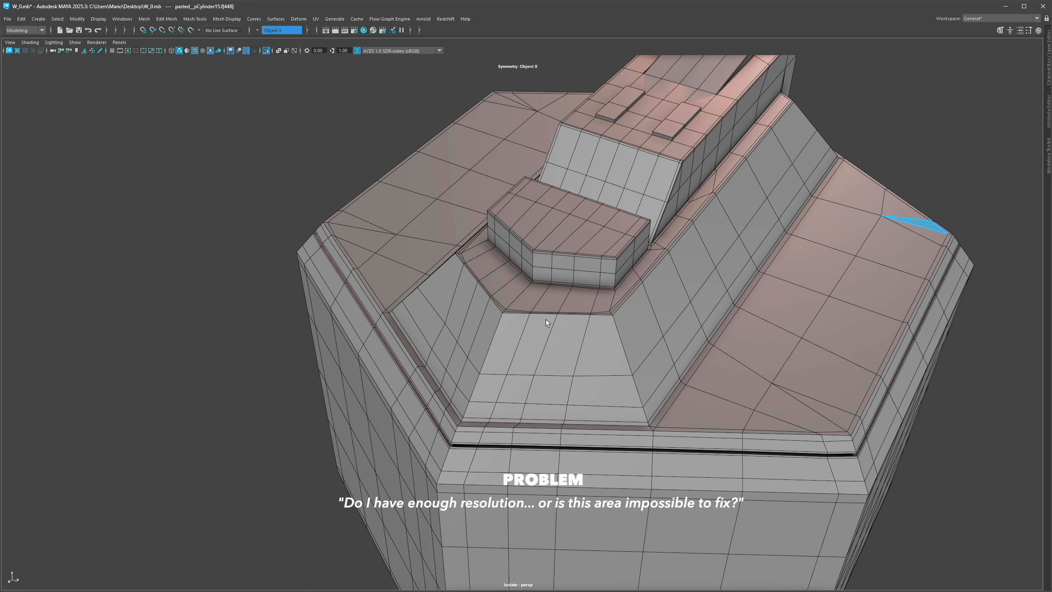
{"action": "left_click_drag", "start_coordinate": [583, 280], "coordinate": [643, 282], "text": "alt"}
{"action": "middle_click_drag", "start_coordinate": [643, 281], "coordinate": [593, 320], "text": "alt"}
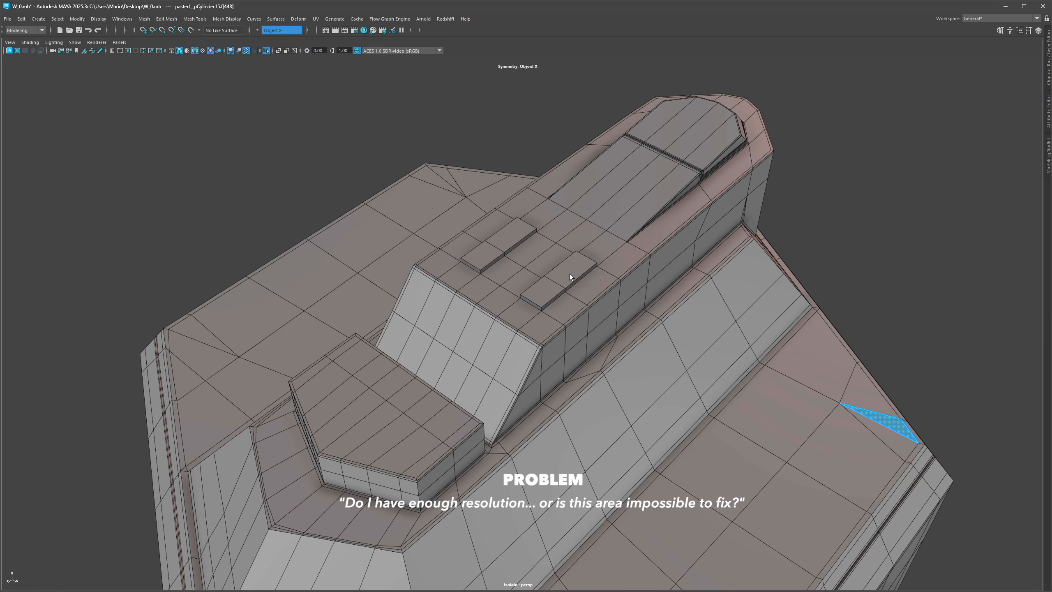
{"action": "left_click_drag", "start_coordinate": [599, 274], "coordinate": [575, 271], "text": "alt"}
{"action": "right_click_drag", "start_coordinate": [575, 271], "coordinate": [646, 287], "text": "alt"}
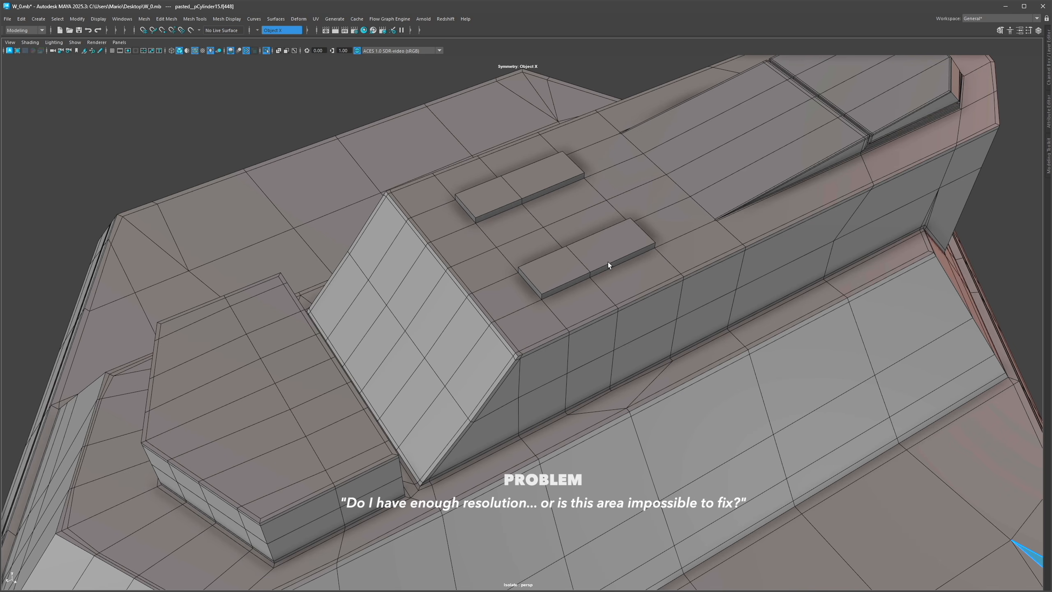
{"action": "right_click_drag", "start_coordinate": [687, 258], "coordinate": [509, 328], "text": "alt"}
Step: Isolate the flat panel with the recessed square and examine its face layout
{"action": "key", "text": "ctrl+1"}
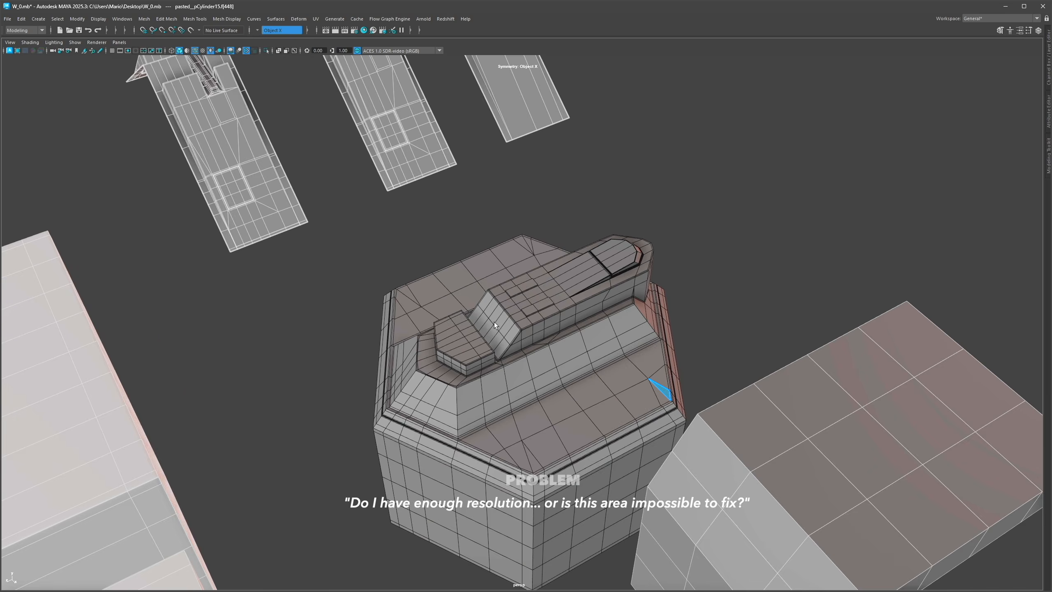
{"action": "left_click_drag", "start_coordinate": [509, 328], "coordinate": [630, 543], "text": "alt"}
{"action": "right_click_drag", "start_coordinate": [629, 543], "coordinate": [698, 409], "text": "alt"}
{"action": "left_click_drag", "start_coordinate": [698, 408], "coordinate": [528, 217], "text": "alt"}
{"action": "left_click", "coordinate": [636, 355]}
{"action": "key", "text": "ctrl+1"}
{"action": "key", "text": "ctrl+1"}
{"action": "key", "text": "ctrl+1"}
{"action": "middle_click_drag", "start_coordinate": [622, 434], "coordinate": [593, 294], "text": "alt"}
{"action": "right_click_drag", "start_coordinate": [593, 294], "coordinate": [609, 414]}
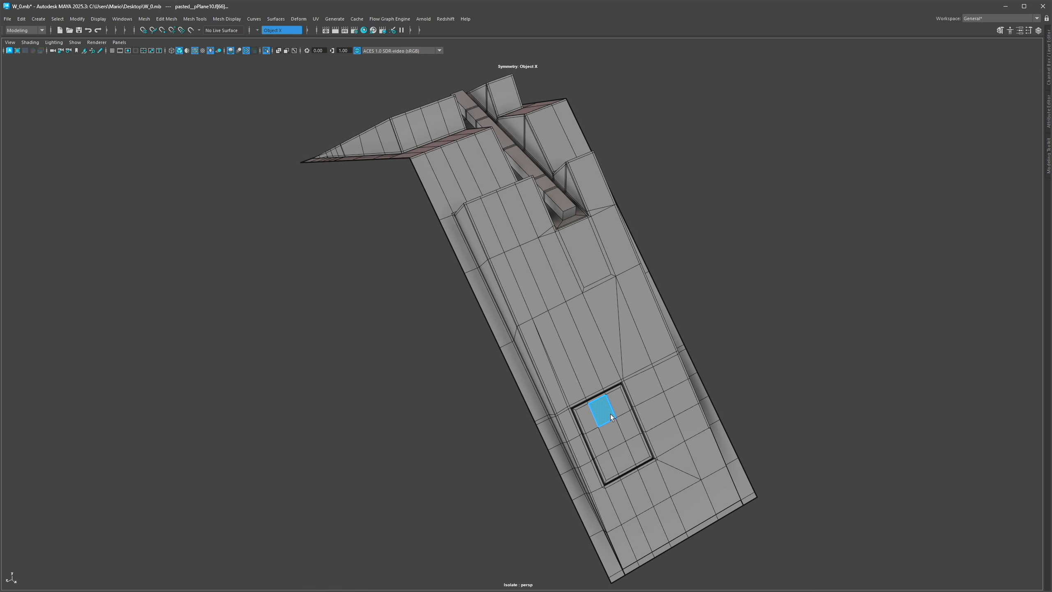
{"action": "left_click_drag", "start_coordinate": [547, 226], "coordinate": [512, 205], "text": "alt"}
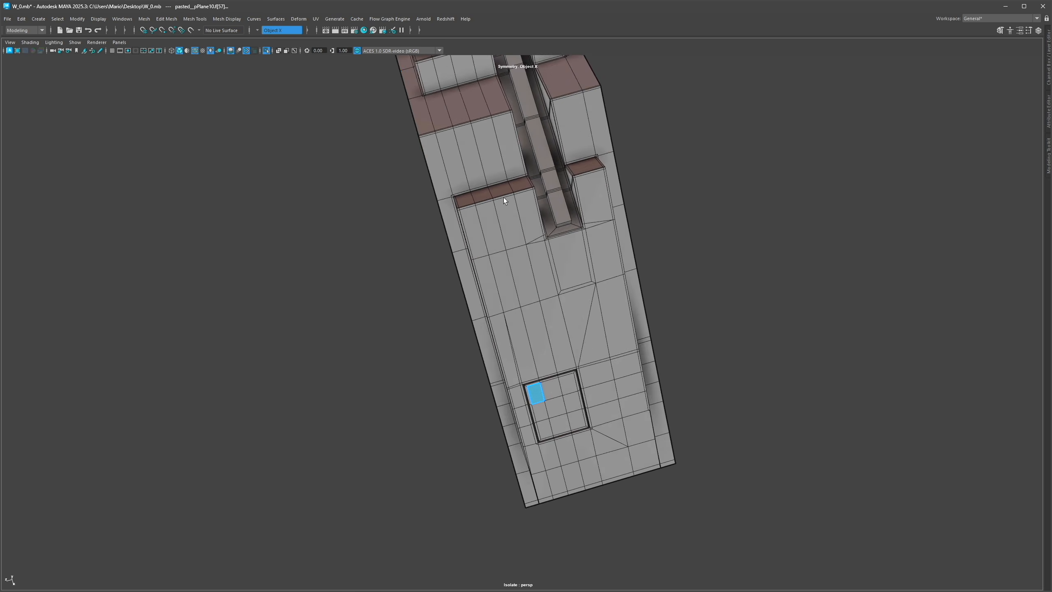
{"action": "right_click_drag", "start_coordinate": [512, 204], "coordinate": [763, 360], "text": "alt"}
{"action": "right_click_drag", "start_coordinate": [636, 404], "coordinate": [589, 311], "text": "alt"}
{"action": "left_click_drag", "start_coordinate": [589, 310], "coordinate": [590, 309], "text": "alt"}
Step: Cut a new edge with Multi-Cut along the top of the panel's recessed square and toggle smooth preview
{"action": "key", "text": "ctrl+shift+x"}
{"action": "left_click", "coordinate": [558, 364], "text": "ctrl"}
{"action": "left_click", "coordinate": [571, 364], "text": "ctrl"}
{"action": "left_click", "coordinate": [570, 360], "text": "ctrl"}
{"action": "key", "text": "3"}
{"action": "key", "text": "q"}
{"action": "key", "text": "1"}
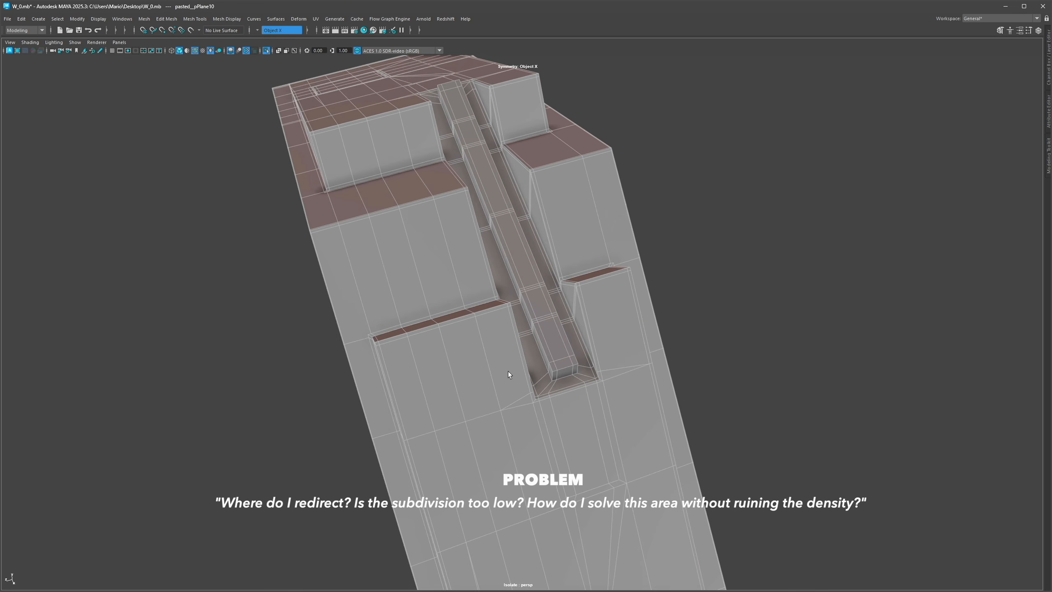
Step: Select a triangular face beside the trench in the large floor panel and inspect its smoothed shape
{"action": "key", "text": "ctrl+1"}
{"action": "right_click_drag", "start_coordinate": [490, 371], "coordinate": [433, 342], "text": "alt"}
{"action": "left_click_drag", "start_coordinate": [432, 342], "coordinate": [410, 293], "text": "alt"}
{"action": "middle_click_drag", "start_coordinate": [410, 292], "coordinate": [415, 304], "text": "alt"}
{"action": "right_click_drag", "start_coordinate": [415, 303], "coordinate": [415, 261], "text": "alt"}
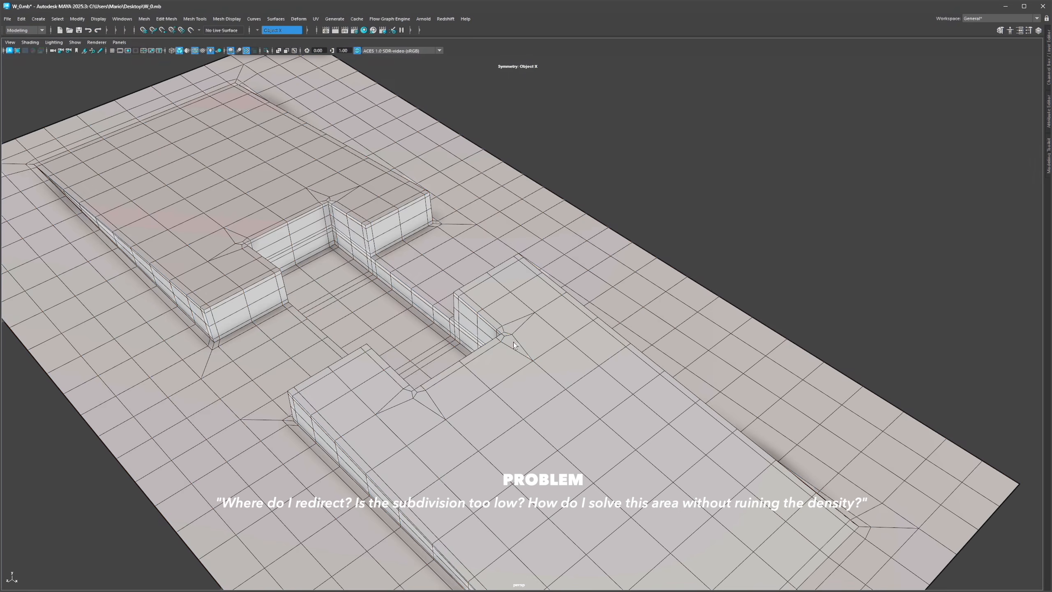
{"action": "right_click_drag", "start_coordinate": [512, 342], "coordinate": [567, 353], "text": "alt"}
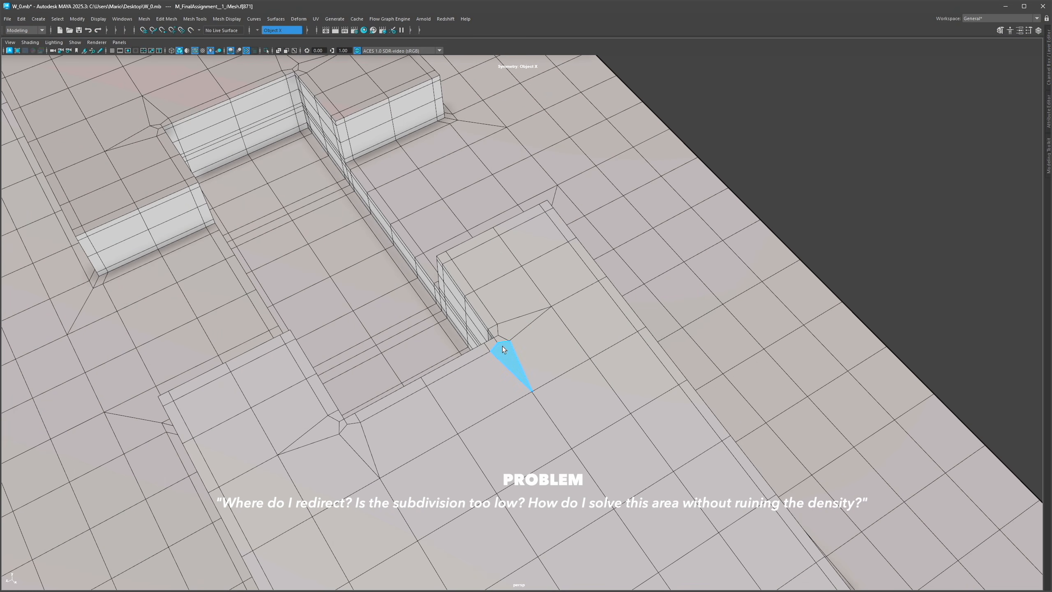
{"action": "left_click", "coordinate": [507, 334]}
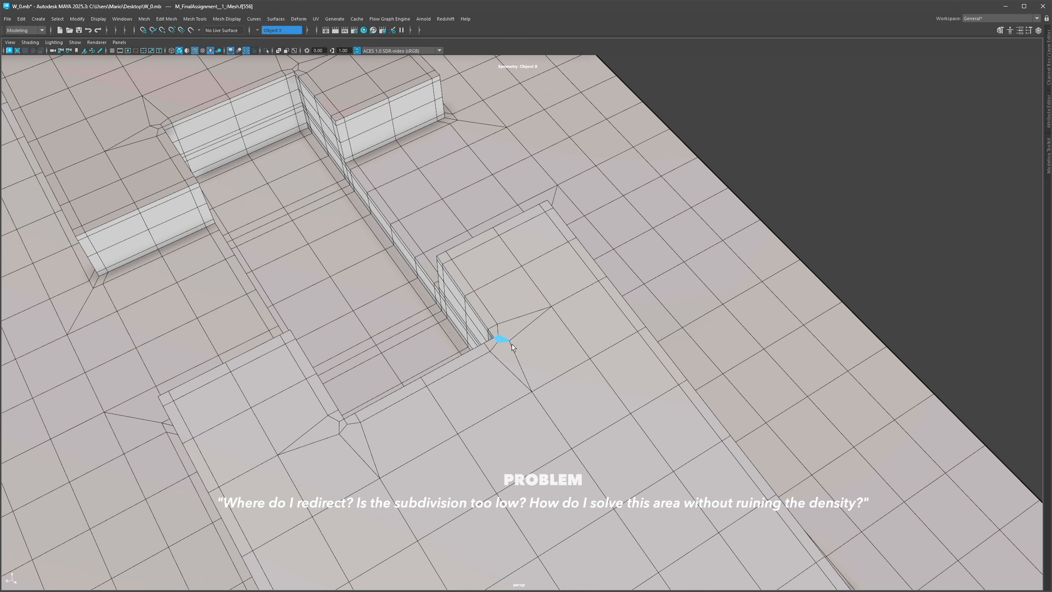
{"action": "middle_click_drag", "start_coordinate": [332, 417], "coordinate": [499, 348], "text": "alt"}
{"action": "left_click_drag", "start_coordinate": [499, 348], "coordinate": [556, 331], "text": "alt"}
{"action": "key", "text": "3"}
{"action": "right_click_drag", "start_coordinate": [589, 331], "coordinate": [554, 317], "text": "alt"}
{"action": "key", "text": "ctrl+1"}
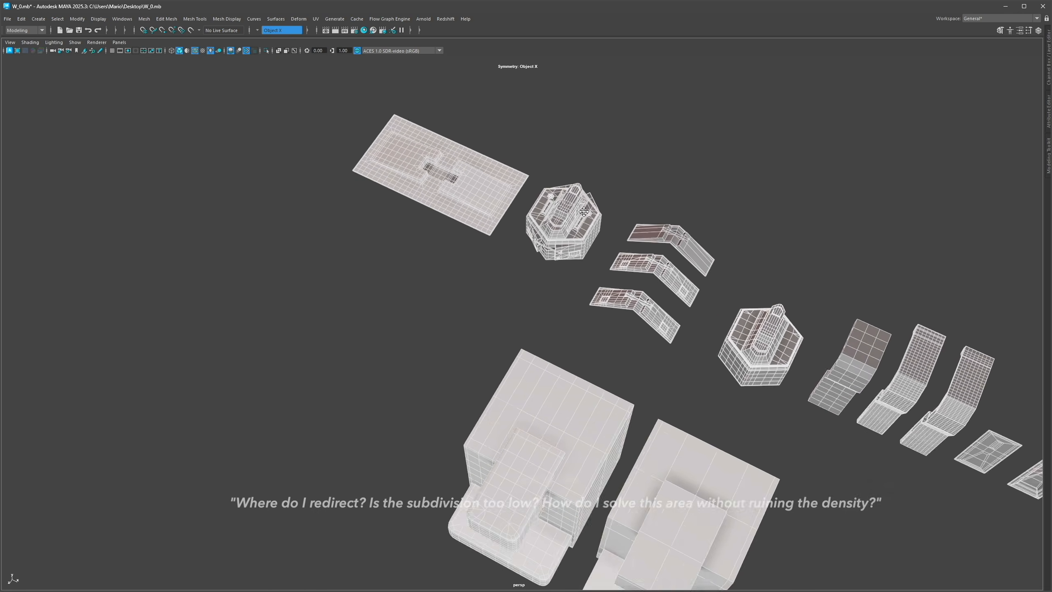
Step: Isolate the two coffee machine models and select the left machine's drip tray
{"action": "key", "text": "ctrl+1"}
{"action": "left_click_drag", "start_coordinate": [605, 207], "coordinate": [444, 413]}
{"action": "right_click_drag", "start_coordinate": [444, 413], "coordinate": [560, 414], "text": "alt"}
{"action": "left_click_drag", "start_coordinate": [560, 414], "coordinate": [539, 316], "text": "alt"}
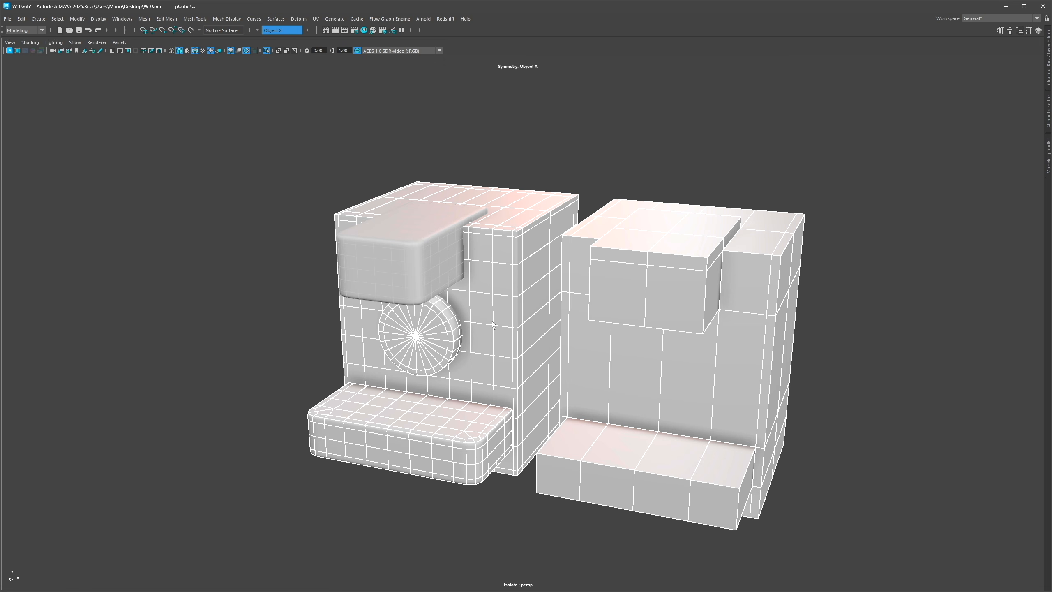
{"action": "left_click", "coordinate": [448, 335]}
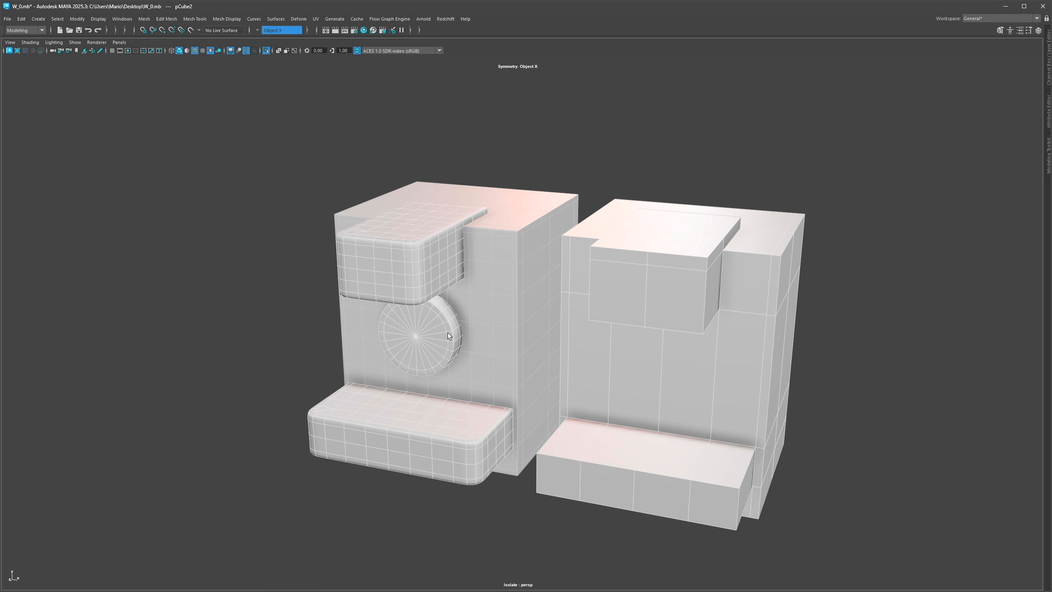
{"action": "middle_click_drag", "start_coordinate": [436, 318], "coordinate": [514, 360], "text": "alt"}
{"action": "right_click_drag", "start_coordinate": [513, 361], "coordinate": [562, 318], "text": "alt"}
{"action": "left_click_drag", "start_coordinate": [562, 318], "coordinate": [651, 314], "text": "alt"}
{"action": "left_click", "coordinate": [622, 375]}
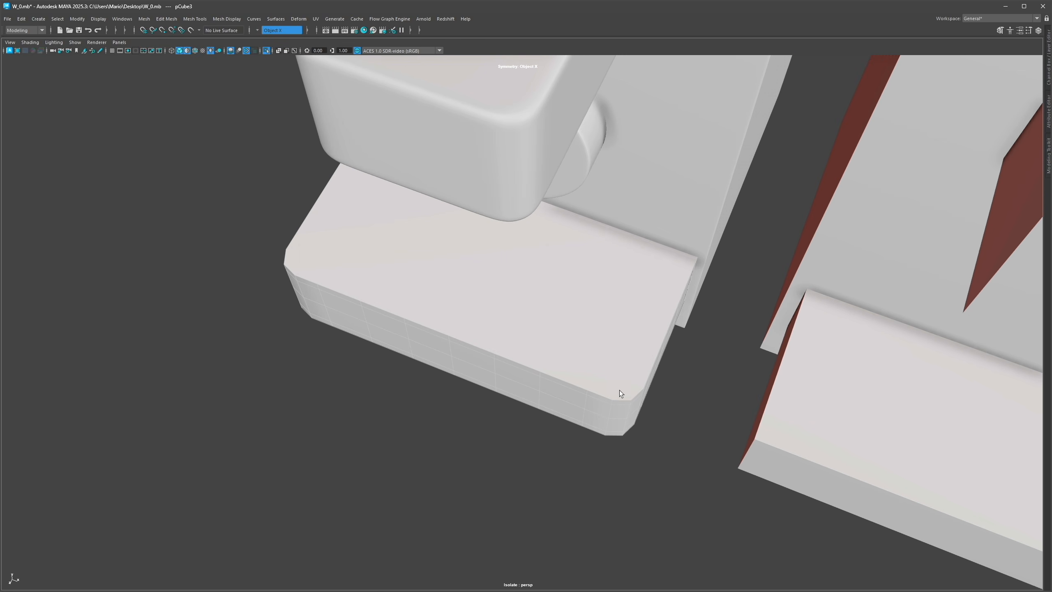
Step: Preview the smoothed drip tray and reservoir and inspect their corner topology
{"action": "key", "text": "3"}
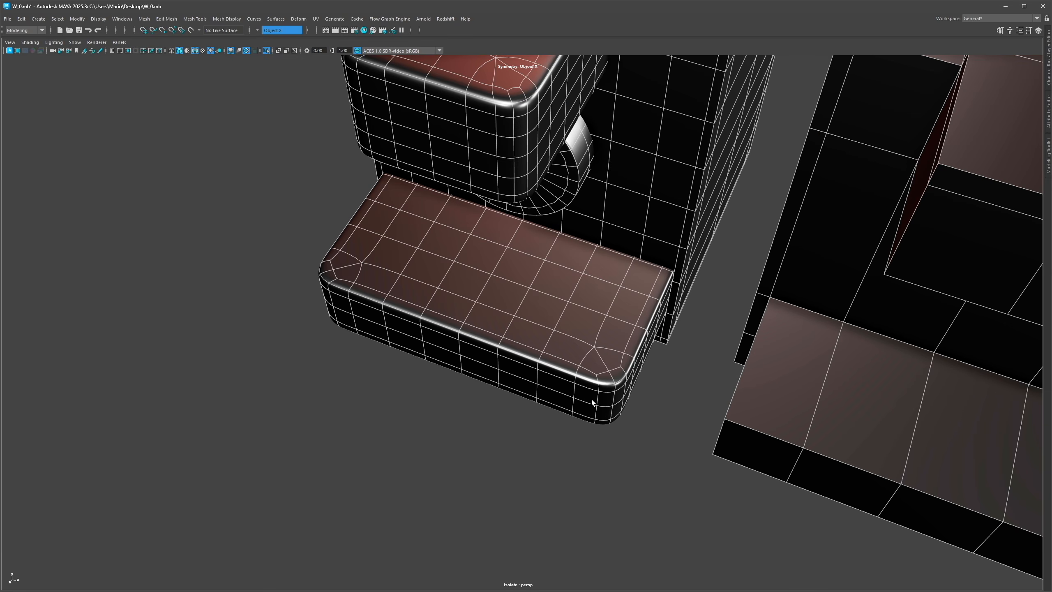
{"action": "right_click_drag", "start_coordinate": [592, 400], "coordinate": [703, 403], "text": "alt"}
{"action": "middle_click_drag", "start_coordinate": [704, 404], "coordinate": [570, 412], "text": "alt"}
{"action": "left_click", "coordinate": [570, 413]}
{"action": "key", "text": "1"}
{"action": "right_click_drag", "start_coordinate": [553, 398], "coordinate": [439, 369], "text": "alt"}
{"action": "middle_click_drag", "start_coordinate": [439, 368], "coordinate": [526, 535], "text": "alt"}
{"action": "right_click_drag", "start_coordinate": [514, 323], "coordinate": [601, 304], "text": "alt"}
{"action": "left_click", "coordinate": [534, 272]}
{"action": "key", "text": "1"}
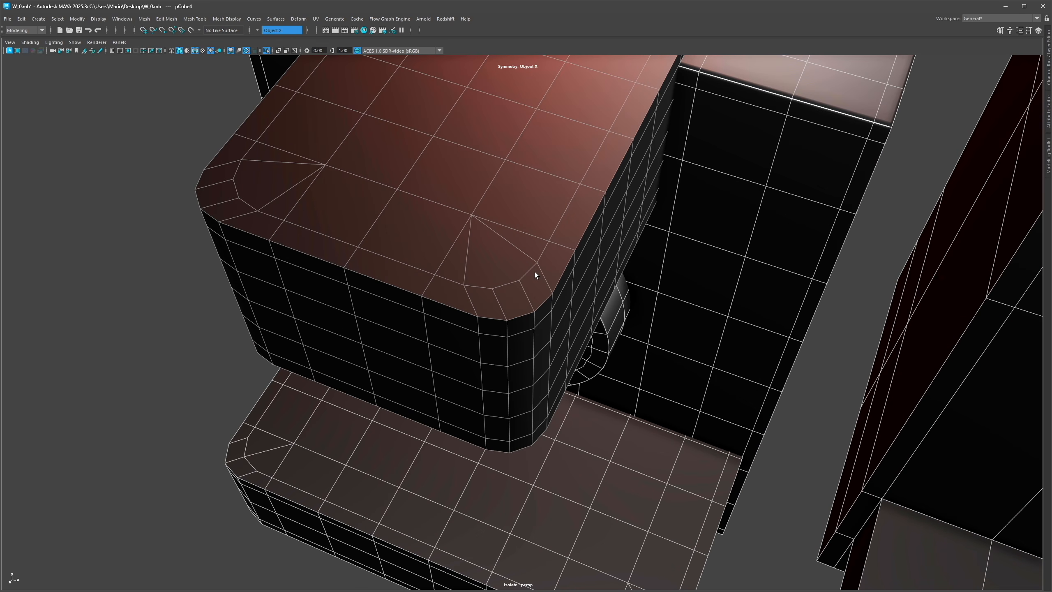
Step: Inspect where the smoothed reservoir meets the coffee machine body
{"action": "right_click_drag", "start_coordinate": [580, 441], "coordinate": [568, 438], "text": "alt"}
{"action": "middle_click_drag", "start_coordinate": [567, 438], "coordinate": [586, 453], "text": "alt"}
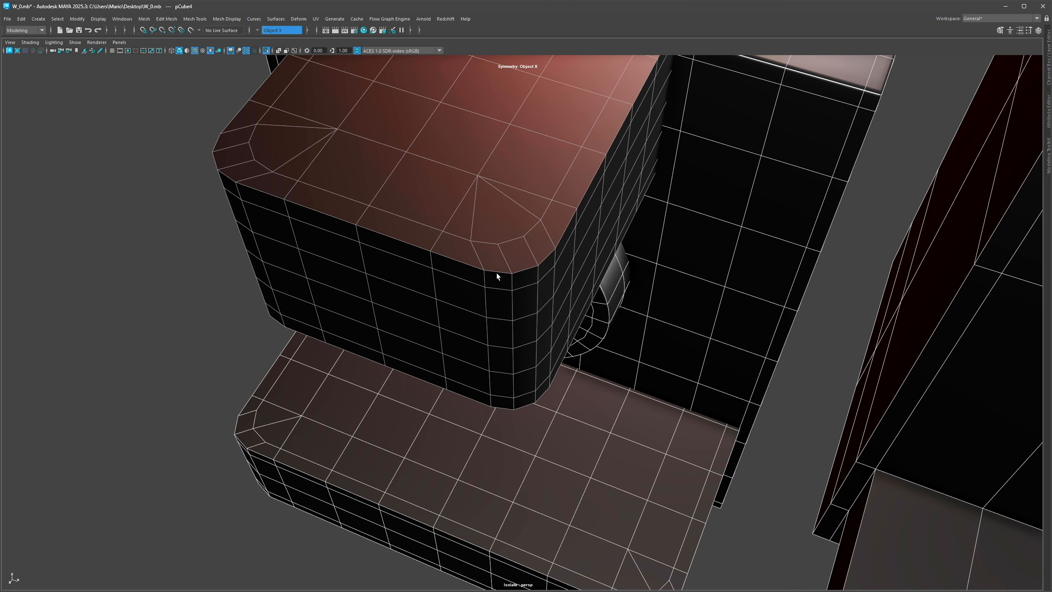
{"action": "key", "text": "3"}
{"action": "left_click_drag", "start_coordinate": [530, 252], "coordinate": [610, 235], "text": "alt"}
{"action": "right_click_drag", "start_coordinate": [611, 235], "coordinate": [509, 275], "text": "alt"}
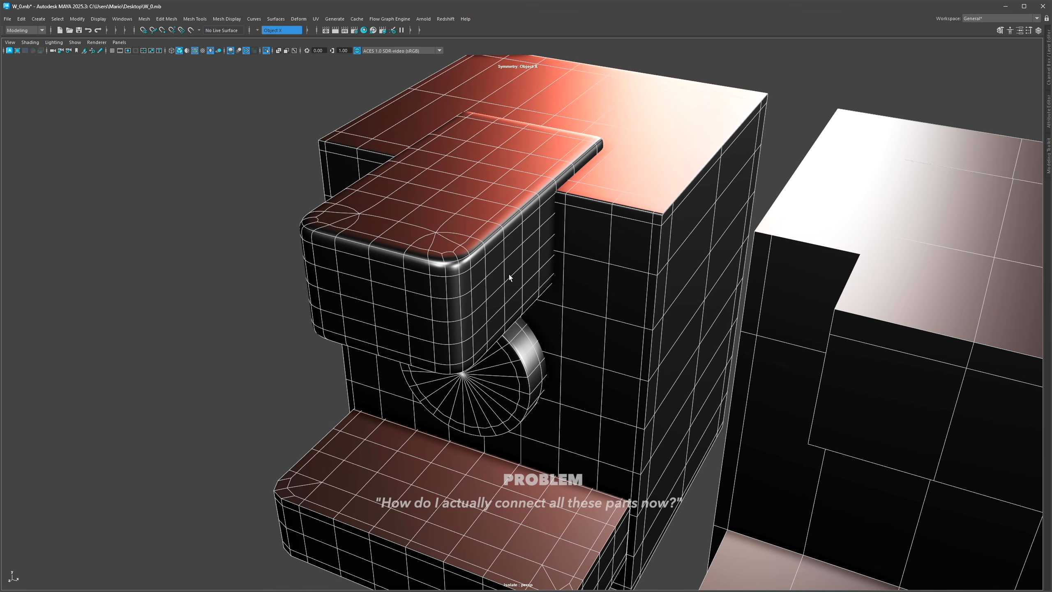
{"action": "middle_click_drag", "start_coordinate": [509, 275], "coordinate": [492, 245], "text": "alt"}
{"action": "right_click_drag", "start_coordinate": [567, 224], "coordinate": [498, 234], "text": "alt"}
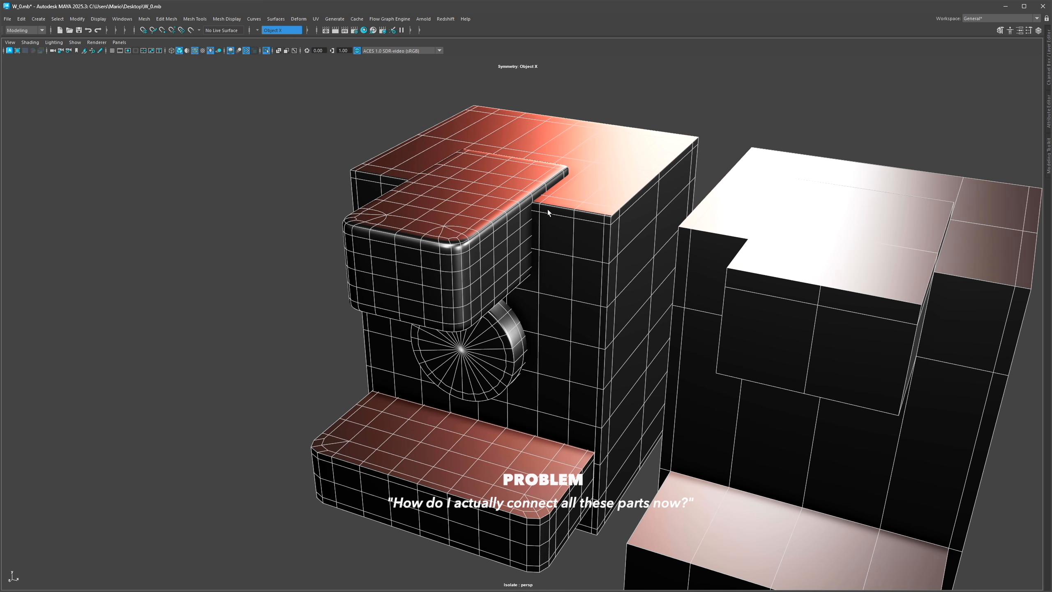
{"action": "left_click", "coordinate": [583, 224]}
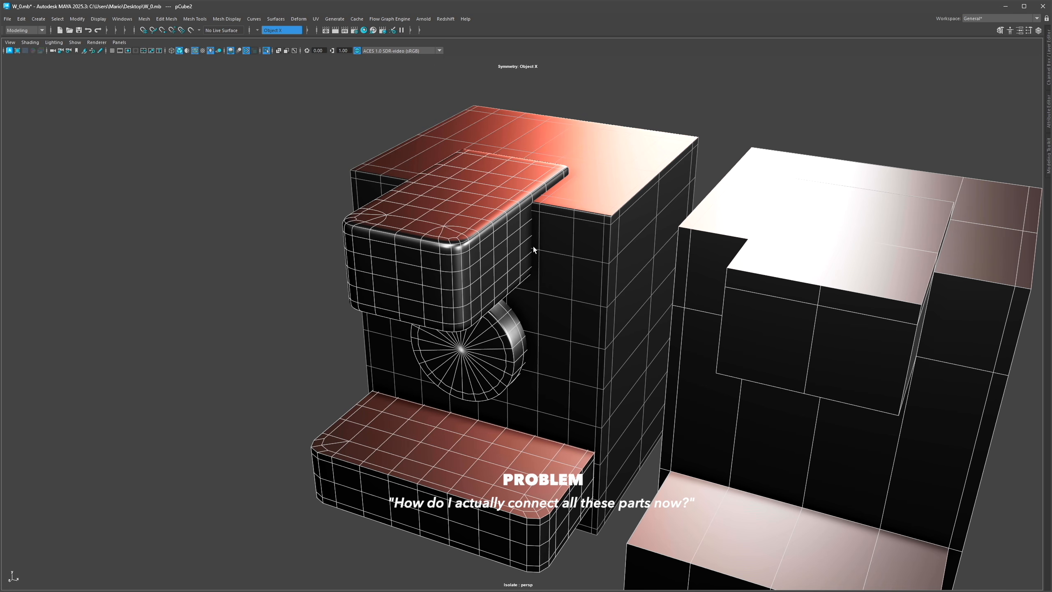
Step: Insert a vertical edge loop with Multi-Cut around the protruding block on the right coffee machine
{"action": "key", "text": "5"}
{"action": "left_click_drag", "start_coordinate": [820, 321], "coordinate": [583, 239], "text": "alt"}
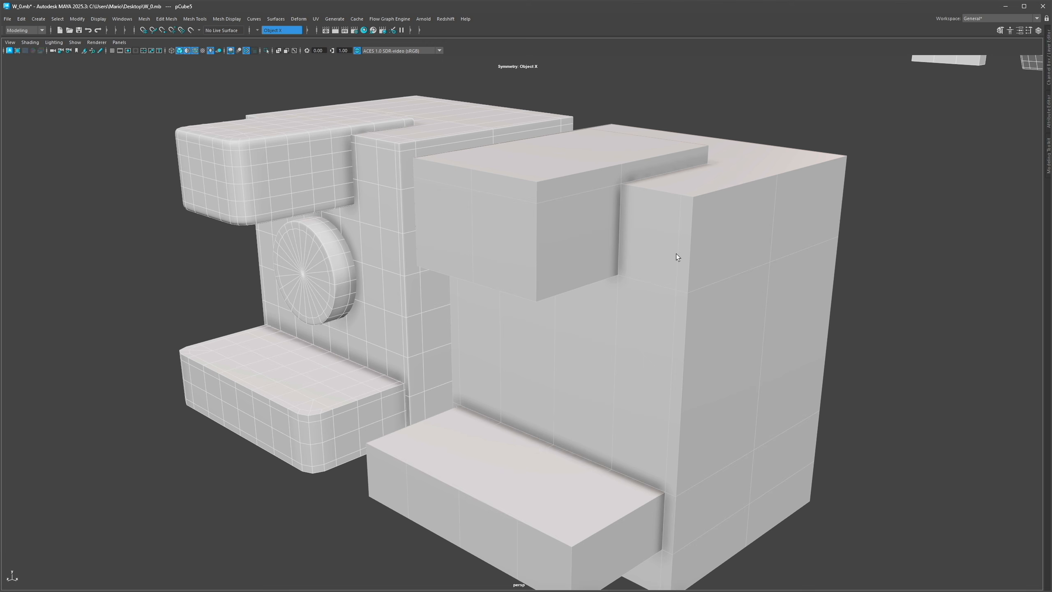
{"action": "middle_click_drag", "start_coordinate": [607, 201], "coordinate": [626, 237], "text": "alt"}
{"action": "right_click_drag", "start_coordinate": [626, 237], "coordinate": [680, 261], "text": "alt"}
{"action": "key", "text": "ctrl+shift+x"}
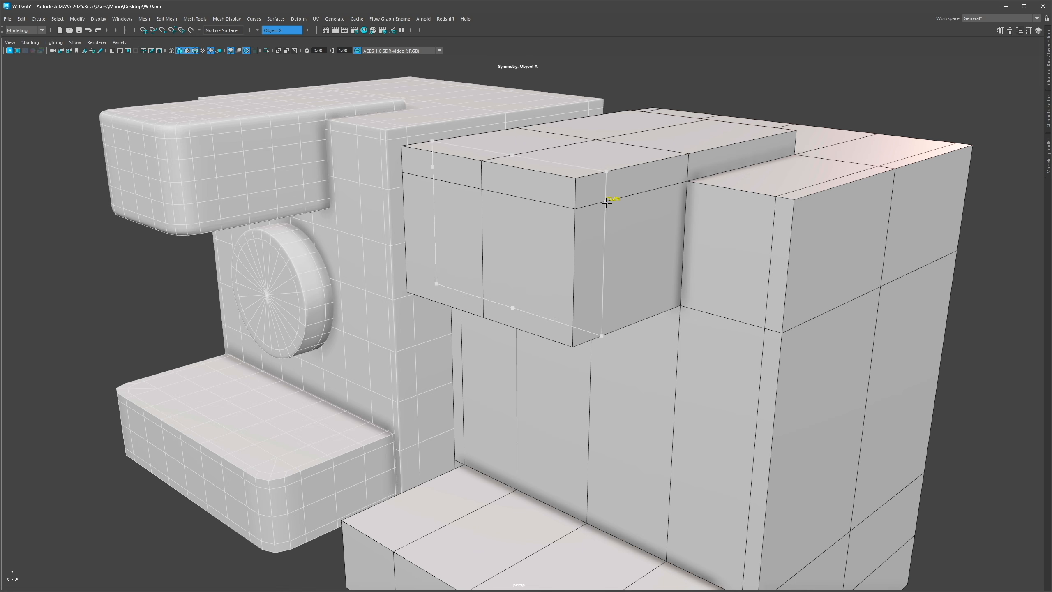
{"action": "left_click", "coordinate": [600, 207]}
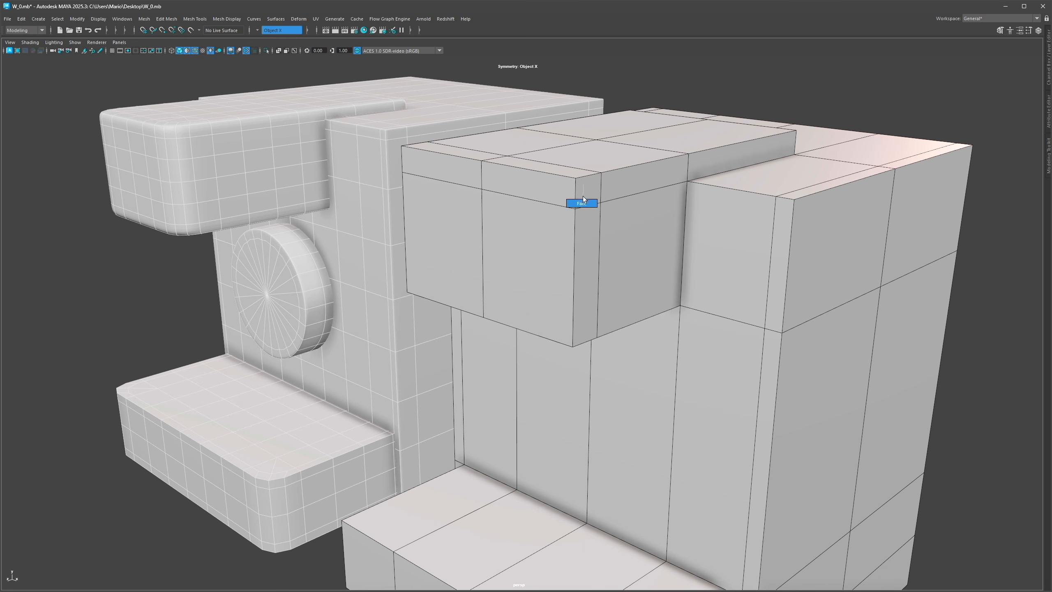
{"action": "scroll", "coordinate": [584, 196], "scroll_direction": "down", "scroll_amount": 3}
{"action": "mouse_move", "coordinate": [616, 196]}
{"action": "left_mouse_down", "text": "alt"}
{"action": "mouse_move", "coordinate": [594, 188]}
{"action": "mouse_move", "coordinate": [606, 197]}
{"action": "left_mouse_up", "text": "alt"}
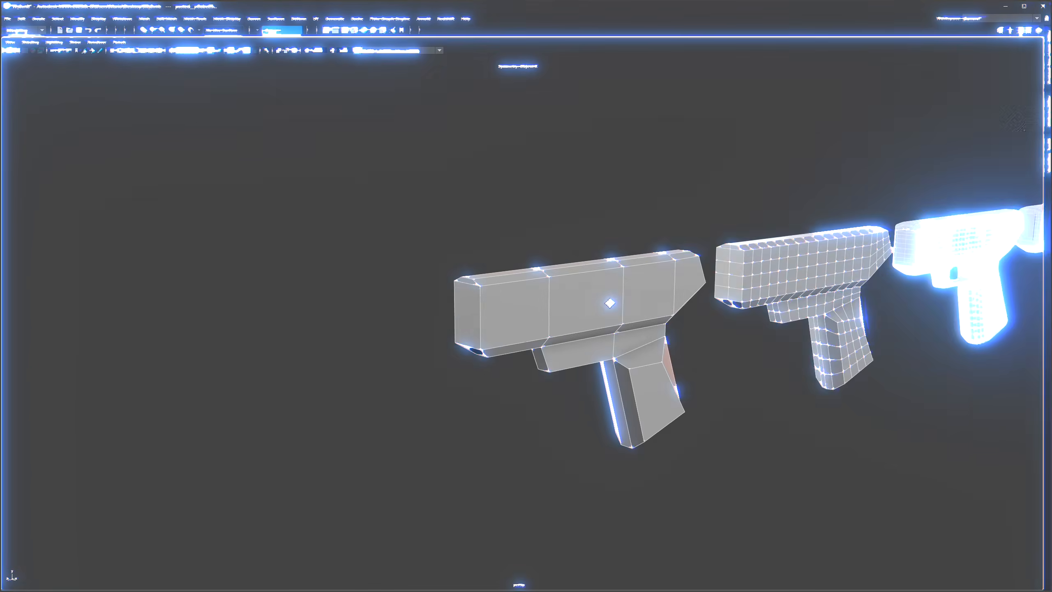
{"action": "left_click_drag", "start_coordinate": [610, 303], "coordinate": [568, 300], "text": "alt"}
{"action": "left_click", "coordinate": [568, 301]}
Step: Isolate the gun model and insert vertical edge loops across its barrel and grip with Multi-Cut
{"action": "key", "text": "ctrl+1"}
{"action": "right_click_drag", "start_coordinate": [568, 301], "coordinate": [734, 268], "text": "alt"}
{"action": "middle_click_drag", "start_coordinate": [735, 268], "coordinate": [614, 248], "text": "alt"}
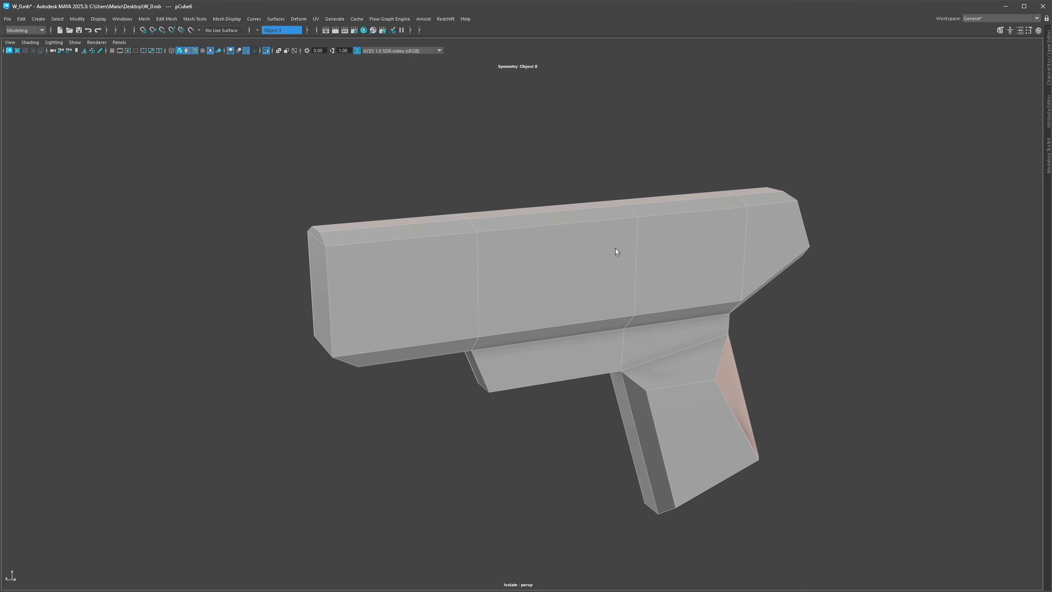
{"action": "key", "text": "ctrl+shift+x"}
{"action": "left_click", "coordinate": [484, 336], "text": "ctrl"}
{"action": "left_click", "coordinate": [476, 337], "text": "ctrl"}
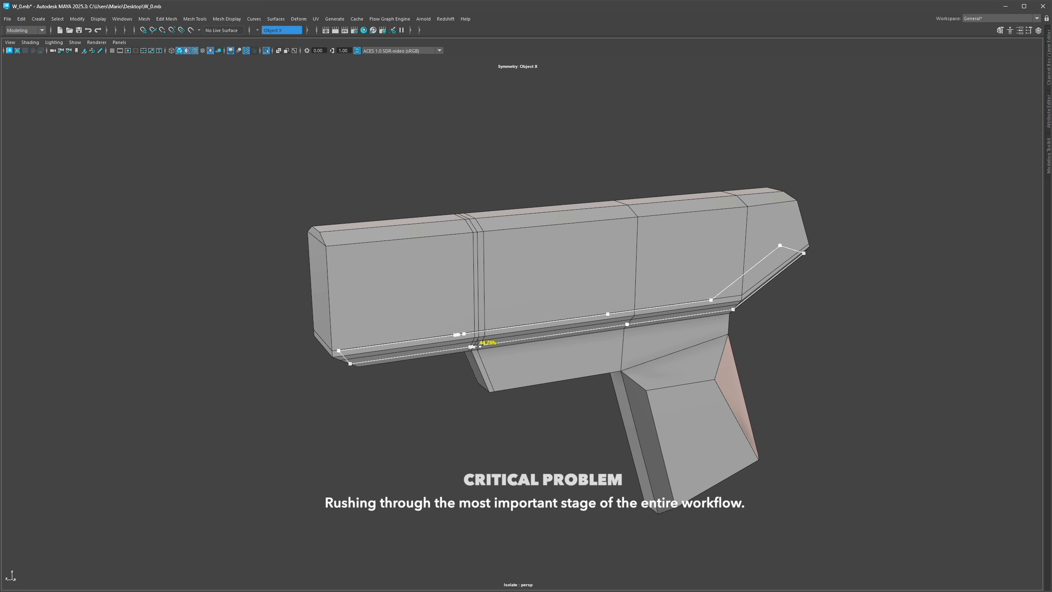
{"action": "left_click", "coordinate": [477, 344], "text": "ctrl"}
{"action": "left_click_drag", "start_coordinate": [478, 344], "coordinate": [493, 364], "text": "alt"}
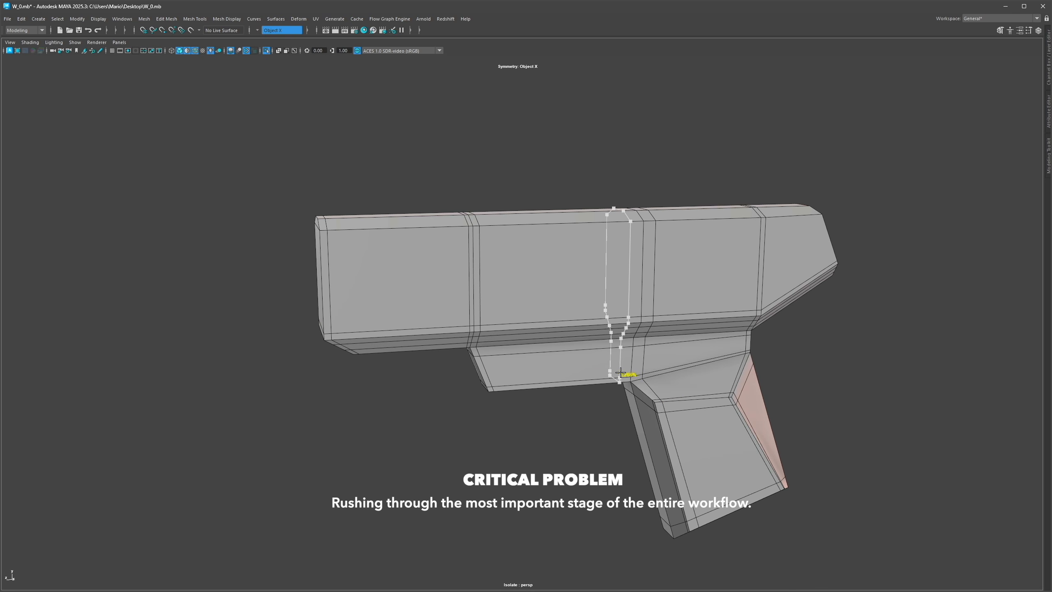
Step: Insert a horizontal edge loop along the length of the gun's barrel
{"action": "key", "text": "3"}
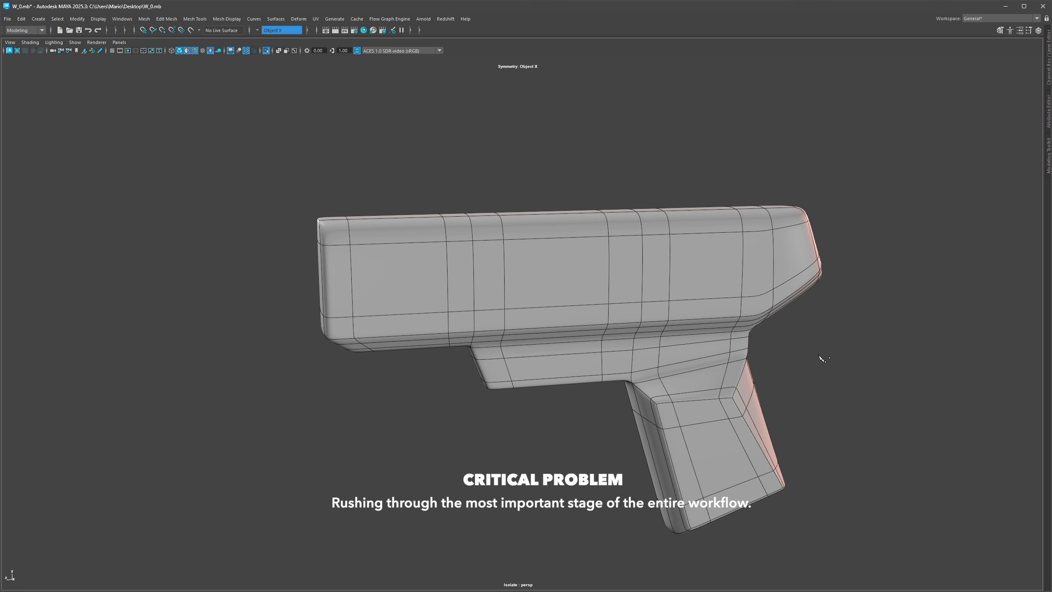
{"action": "key", "text": "alt+5"}
{"action": "scroll", "coordinate": [700, 271], "scroll_direction": "down", "scroll_amount": 3}
{"action": "right_click_drag", "start_coordinate": [610, 251], "coordinate": [610, 251]}
{"action": "scroll", "coordinate": [535, 282], "scroll_direction": "up", "scroll_amount": 3}
{"action": "key", "text": "1"}
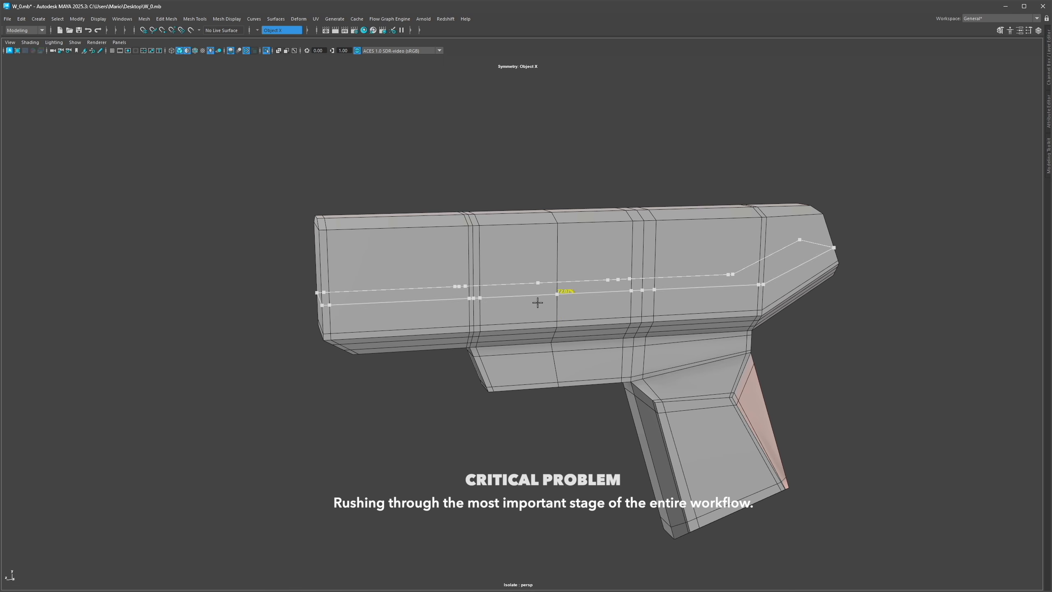
{"action": "left_click", "coordinate": [520, 254]}
{"action": "right_click_drag", "start_coordinate": [592, 241], "coordinate": [584, 288], "text": "shift"}
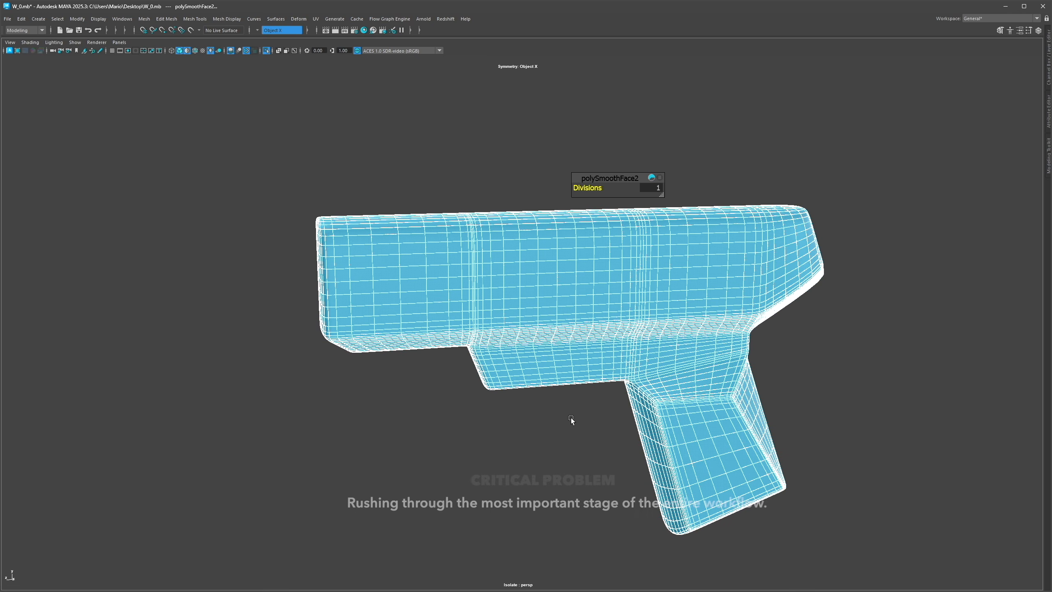
Step: Undo the last two smooth operations on the gun
{"action": "key", "text": "ctrl+z"}
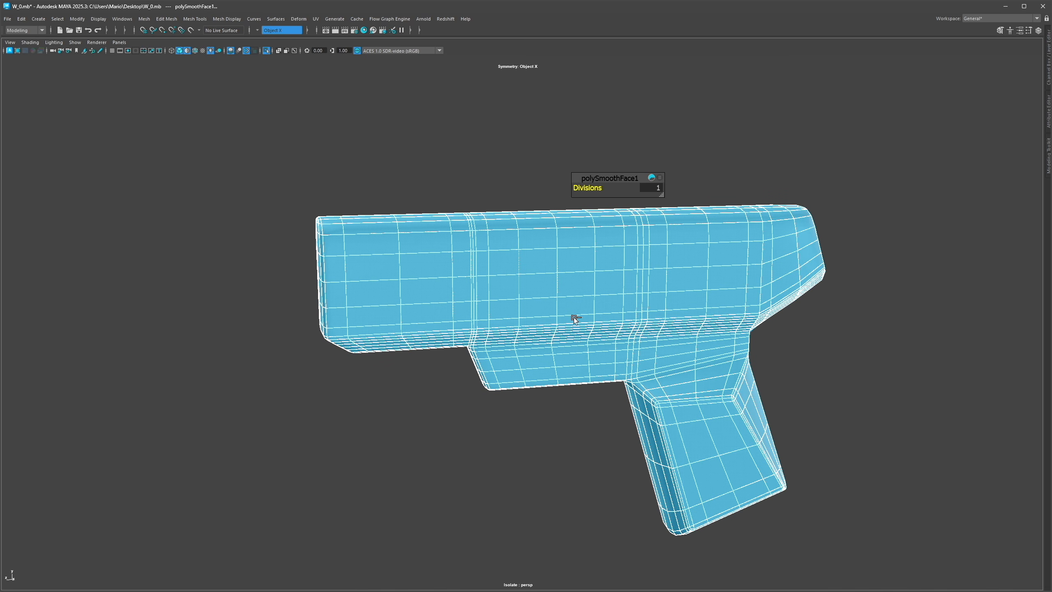
{"action": "key", "text": "ctrl+z"}
{"action": "middle_click_drag", "start_coordinate": [572, 298], "coordinate": [532, 276], "text": "alt"}
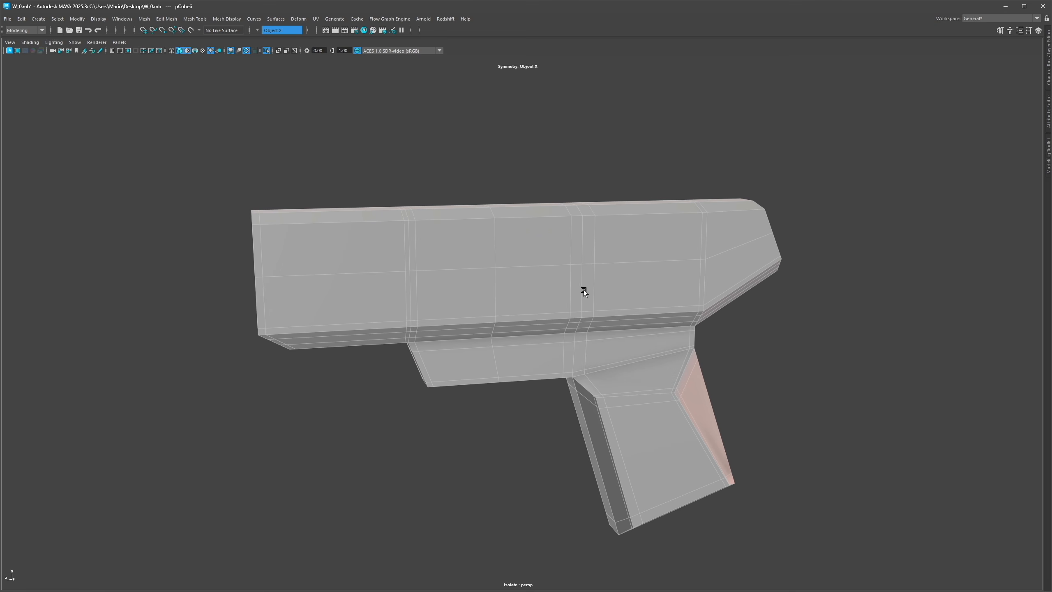
Step: Compare the edited gun with the original gun model side by side
{"action": "key", "text": "ctrl+1"}
{"action": "middle_click_drag", "start_coordinate": [793, 285], "coordinate": [538, 294], "text": "alt"}
{"action": "key", "text": "ctrl+1"}
Step: Examine the subdivided blockout gun and the detailed gun model from several angles
{"action": "key", "text": "ctrl+1"}
{"action": "middle_click_drag", "start_coordinate": [604, 286], "coordinate": [581, 283], "text": "alt"}
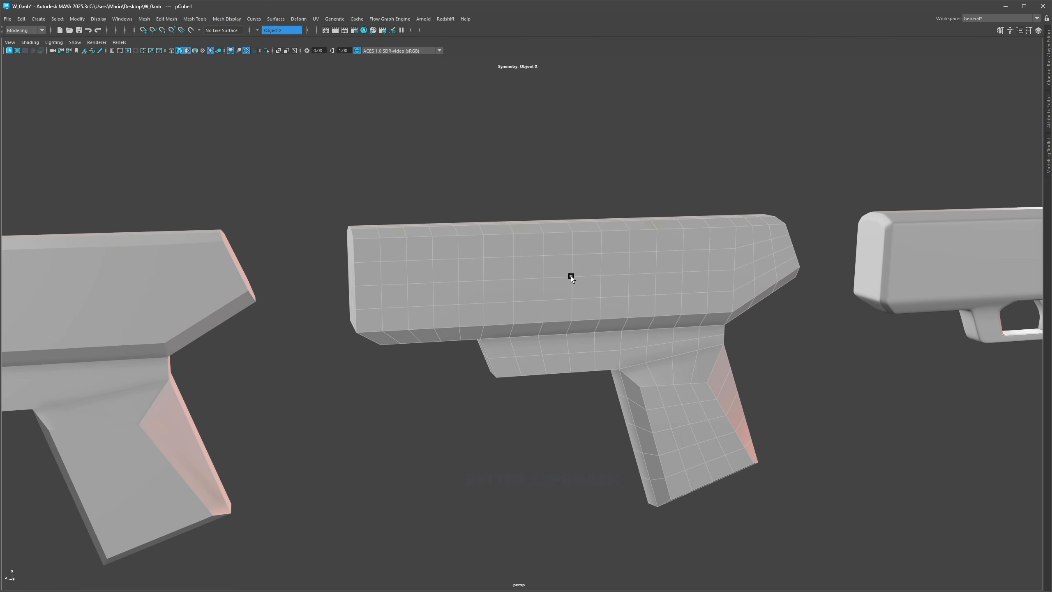
{"action": "key", "text": "ctrl+1"}
{"action": "scroll", "coordinate": [660, 279], "scroll_direction": "up", "scroll_amount": 2}
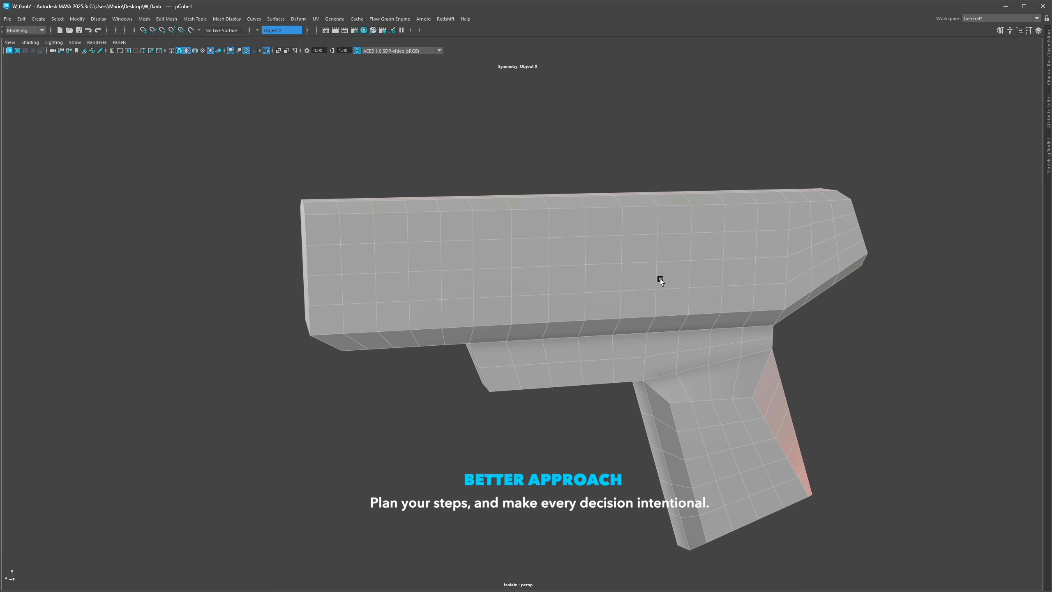
{"action": "key", "text": "F11"}
{"action": "left_click", "coordinate": [397, 253]}
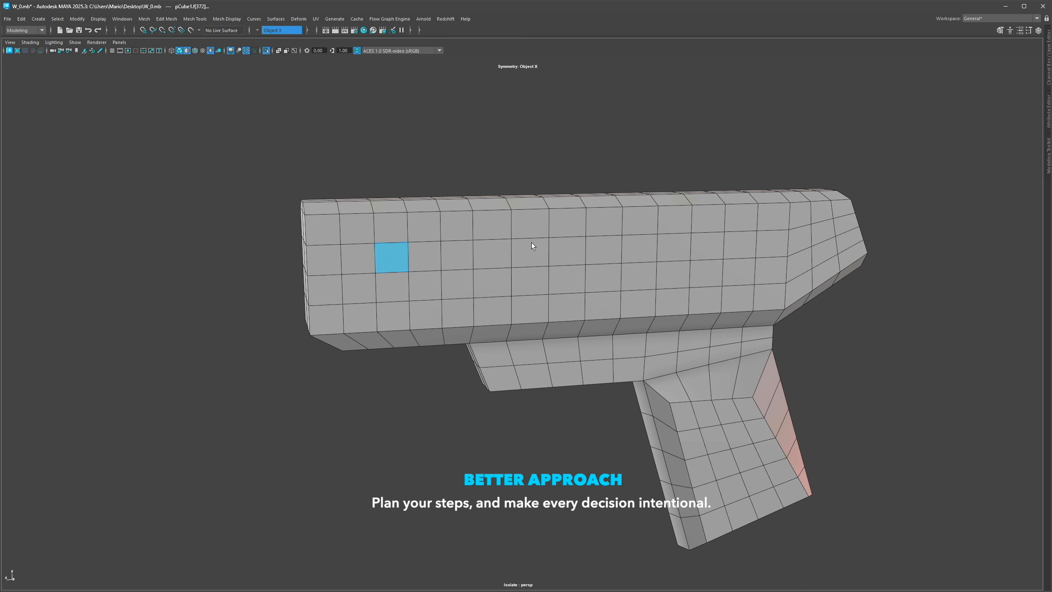
{"action": "key", "text": "ctrl+1"}
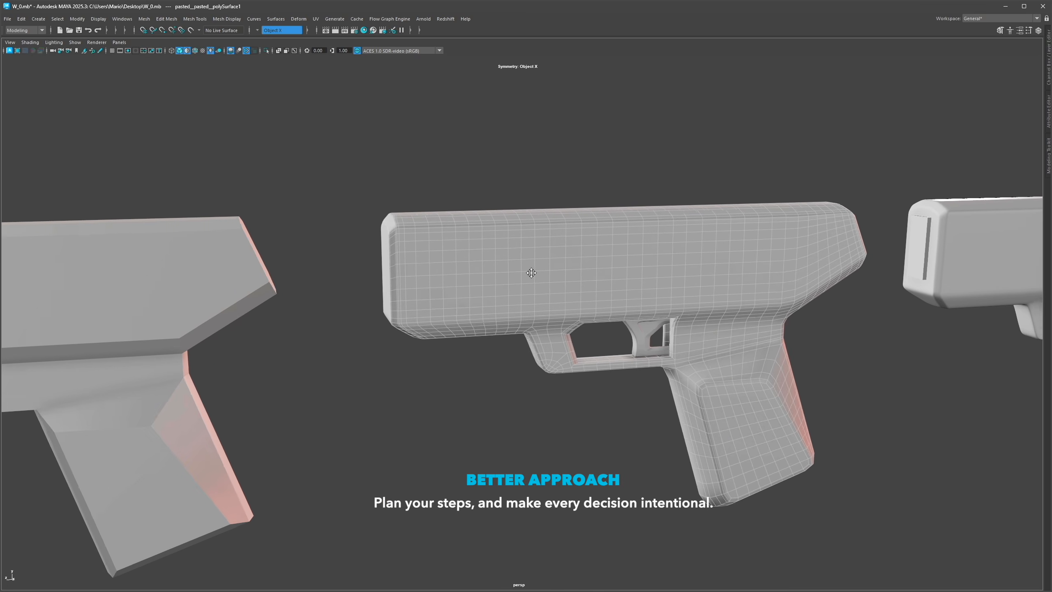
{"action": "middle_click_drag", "start_coordinate": [532, 273], "coordinate": [498, 275], "text": "alt"}
{"action": "scroll", "coordinate": [615, 273], "scroll_direction": "up", "scroll_amount": 2}
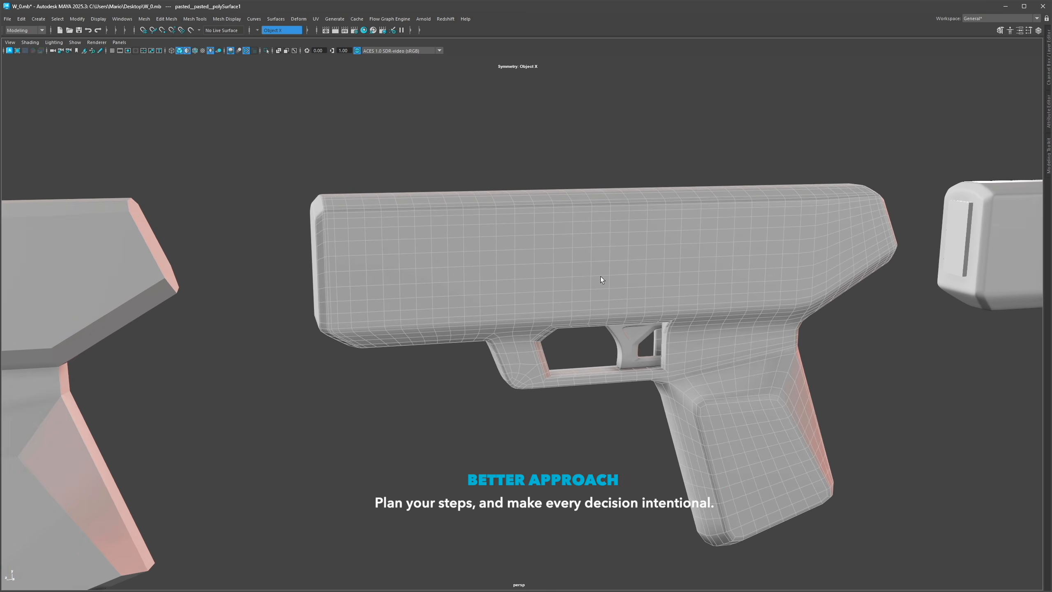
{"action": "middle_click_drag", "start_coordinate": [615, 273], "coordinate": [403, 273], "text": "alt"}
{"action": "scroll", "coordinate": [797, 349], "scroll_direction": "down", "scroll_amount": 2}
{"action": "middle_click_drag", "start_coordinate": [797, 349], "coordinate": [277, 371], "text": "alt"}
{"action": "left_click", "coordinate": [469, 301]}
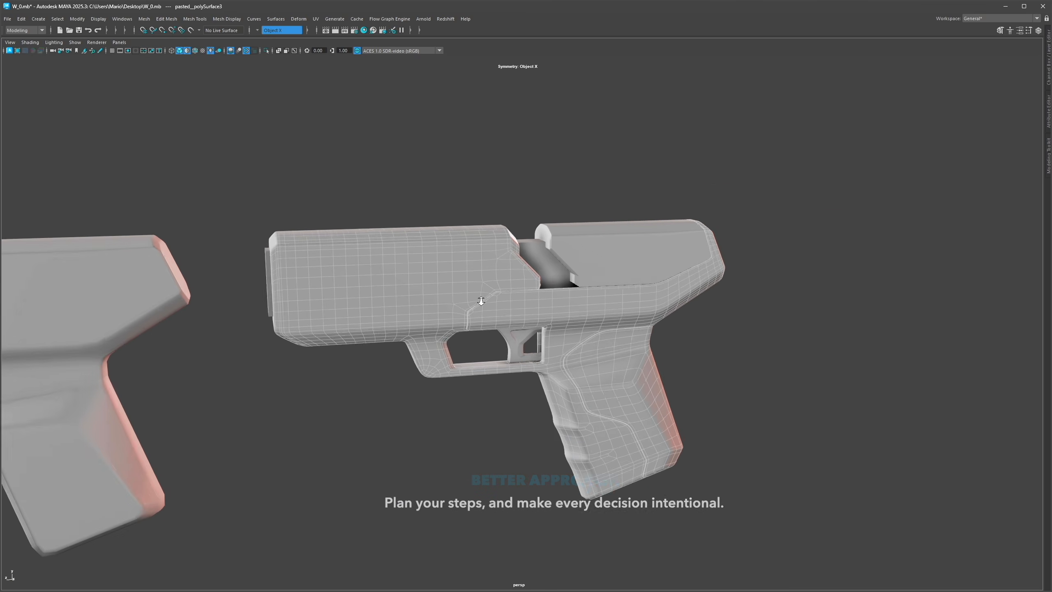
{"action": "scroll", "coordinate": [473, 291], "scroll_direction": "up", "scroll_amount": 4}
{"action": "middle_click_drag", "start_coordinate": [512, 289], "coordinate": [569, 314], "text": "alt"}
{"action": "right_click_drag", "start_coordinate": [567, 313], "coordinate": [869, 285], "text": "alt"}
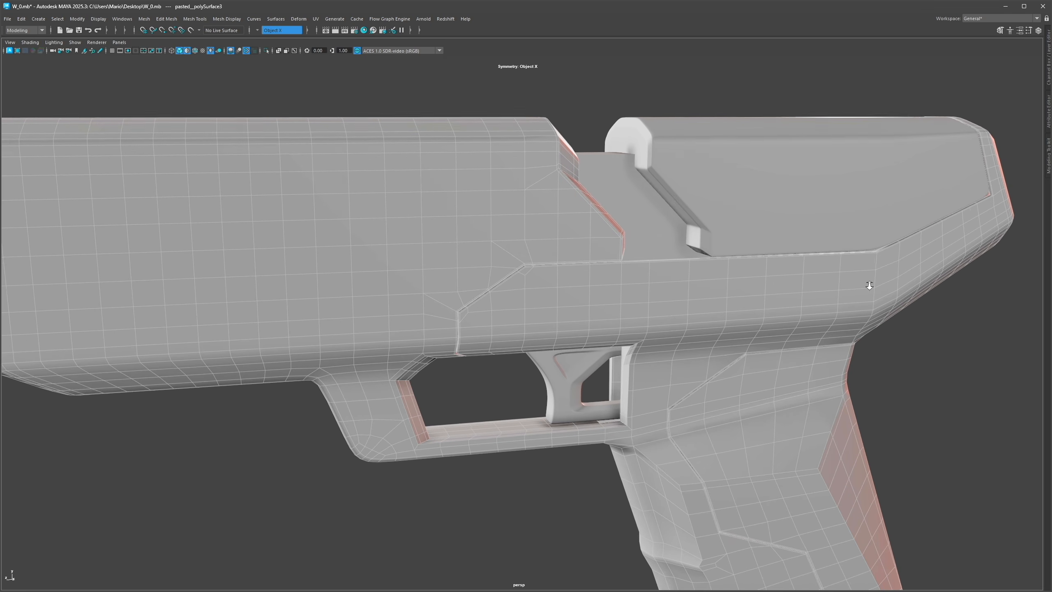
Step: Inspect the detailed gun's topology around the slide's panel lines up close and preview it smoothed
{"action": "key", "text": "F10"}
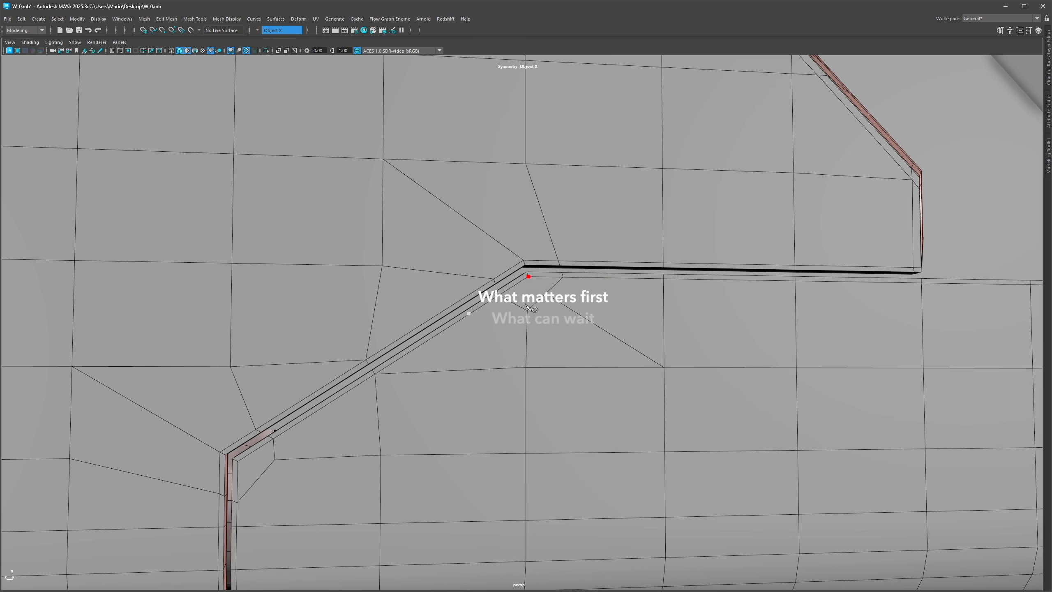
{"action": "key", "text": "F10"}
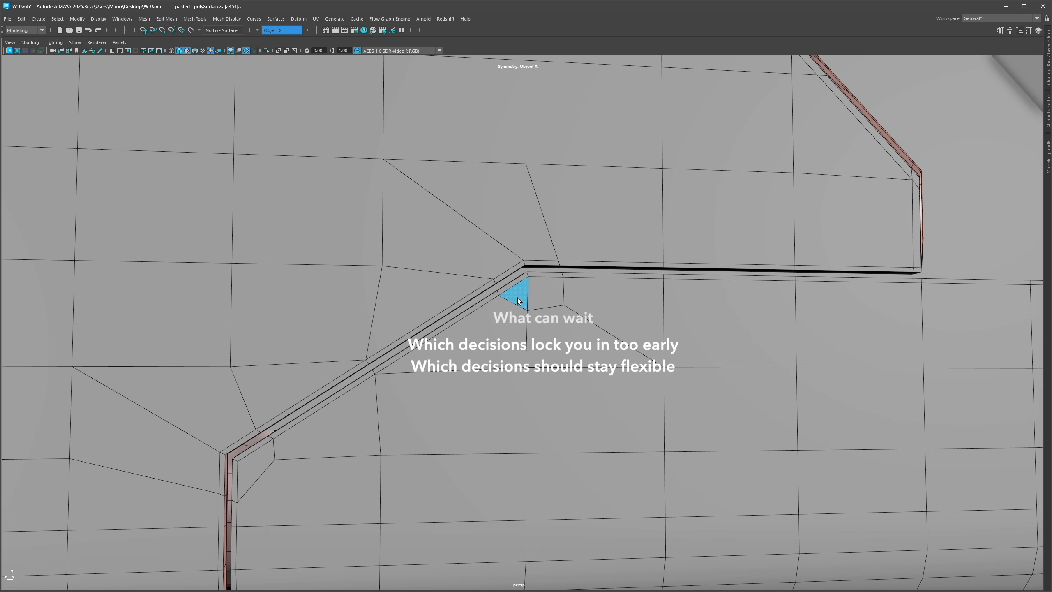
{"action": "key", "text": "3"}
{"action": "right_click_drag", "start_coordinate": [701, 332], "coordinate": [554, 281], "text": "alt"}
{"action": "left_click_drag", "start_coordinate": [554, 282], "coordinate": [579, 156], "text": "alt"}
{"action": "key", "text": "F8"}
{"action": "left_click", "coordinate": [580, 157]}
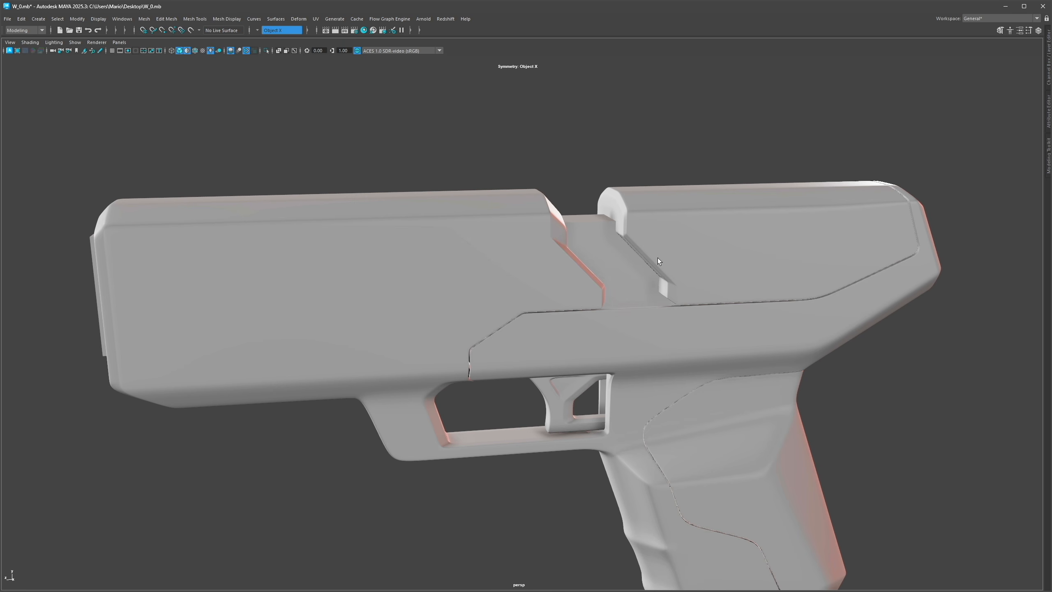
Step: Show all four gun models side by side in wireframe to compare their topology
{"action": "key", "text": "ctrl+1"}
{"action": "key", "text": "ctrl+1"}
{"action": "key", "text": "ctrl+2"}
{"action": "key", "text": "ctrl+1"}
{"action": "key", "text": "ctrl+1"}
{"action": "left_click_drag", "start_coordinate": [561, 315], "coordinate": [749, 348], "text": "alt"}
{"action": "key", "text": "alt+5"}
{"action": "mouse_move", "coordinate": [749, 347]}
{"action": "right_mouse_down", "text": "alt"}
{"action": "mouse_move", "coordinate": [539, 324]}
{"action": "mouse_move", "coordinate": [626, 325]}
{"action": "right_mouse_up", "text": "alt"}
{"action": "middle_click_drag", "start_coordinate": [626, 326], "coordinate": [658, 308], "text": "alt"}
{"action": "mouse_move", "coordinate": [659, 309]}
{"action": "right_mouse_down", "text": "alt"}
{"action": "mouse_move", "coordinate": [663, 316]}
{"action": "mouse_move", "coordinate": [733, 297]}
{"action": "right_mouse_up", "text": "alt"}
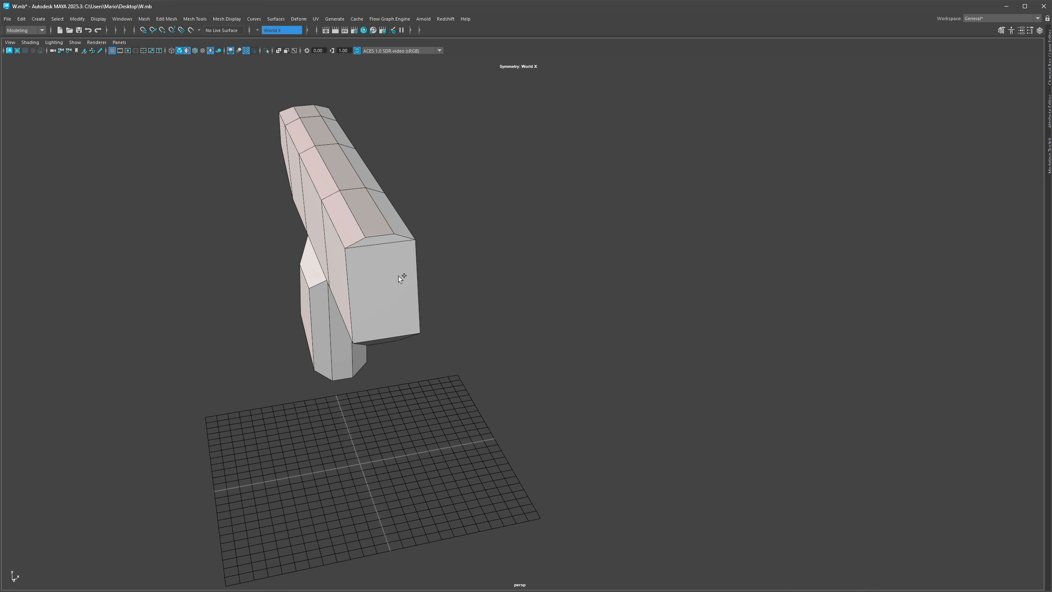
{"action": "right_click", "coordinate": [397, 249]}
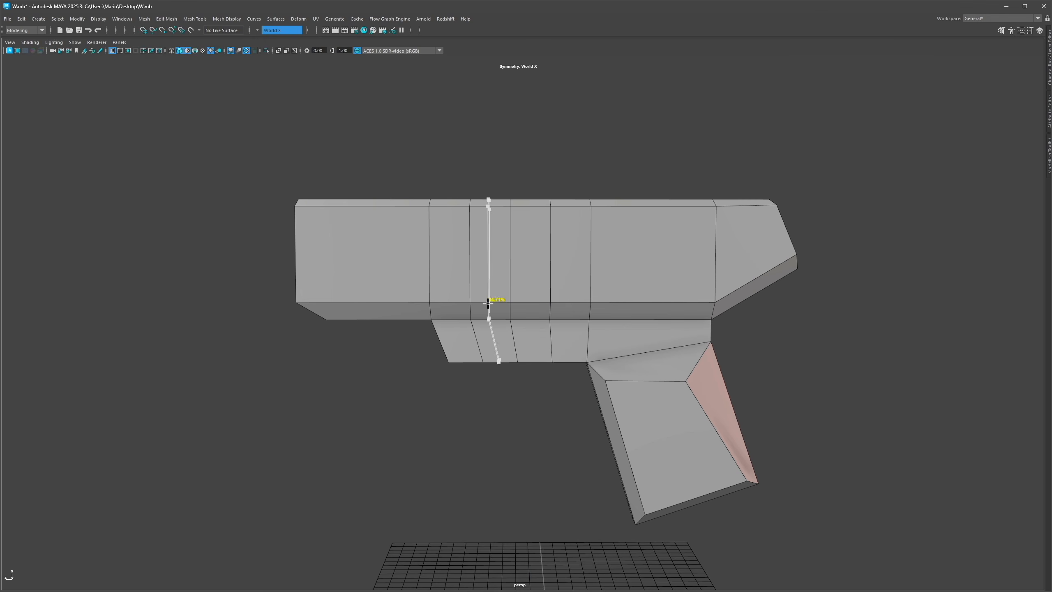
Step: Insert edge loops across the simple gun's barrel and down its grip
{"action": "middle_click", "coordinate": [593, 274], "text": "ctrl"}
{"action": "middle_click", "coordinate": [592, 284], "text": "ctrl"}
{"action": "middle_click", "coordinate": [592, 242], "text": "ctrl"}
{"action": "middle_click", "coordinate": [370, 274], "text": "ctrl"}
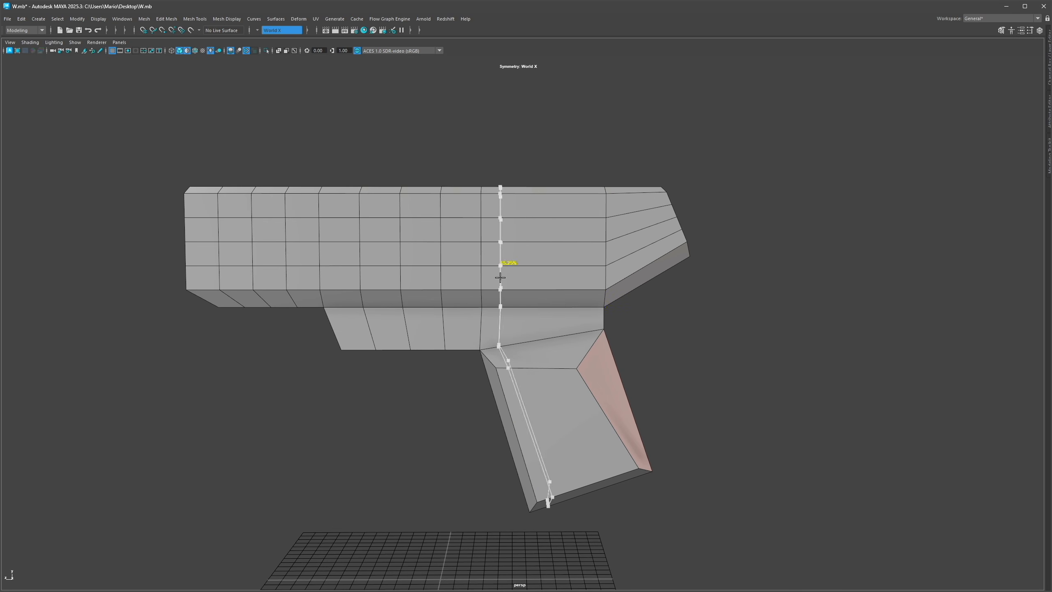
{"action": "left_click", "coordinate": [567, 333]}
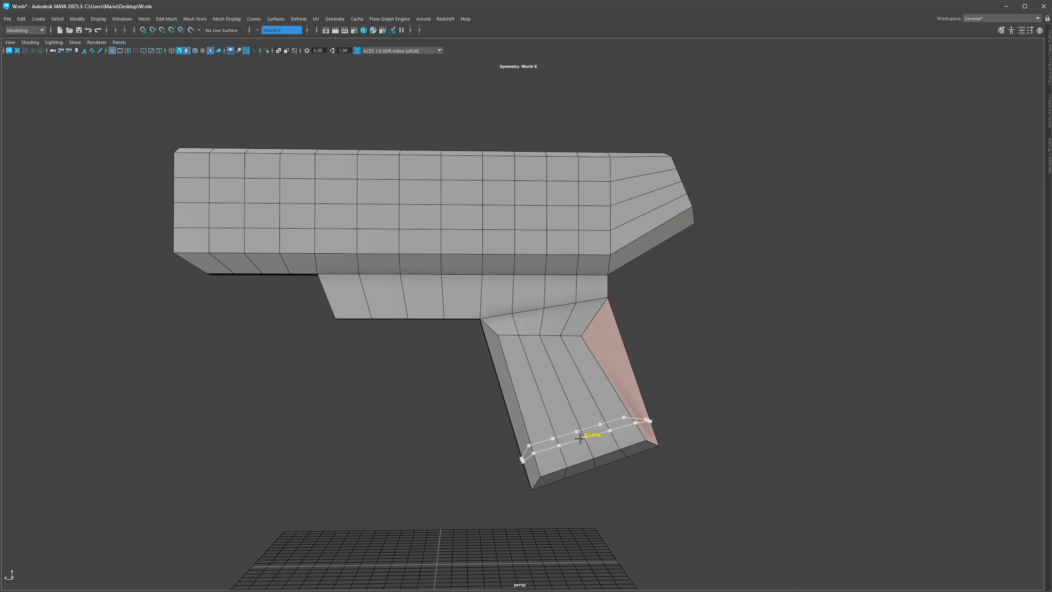
{"action": "left_click", "coordinate": [571, 414], "text": "ctrl+shift"}
{"action": "middle_click_drag", "start_coordinate": [558, 373], "coordinate": [566, 365], "text": "alt"}
{"action": "scroll", "coordinate": [566, 365], "scroll_direction": "up", "scroll_amount": 2}
{"action": "middle_click_drag", "start_coordinate": [538, 318], "coordinate": [649, 393], "text": "alt"}
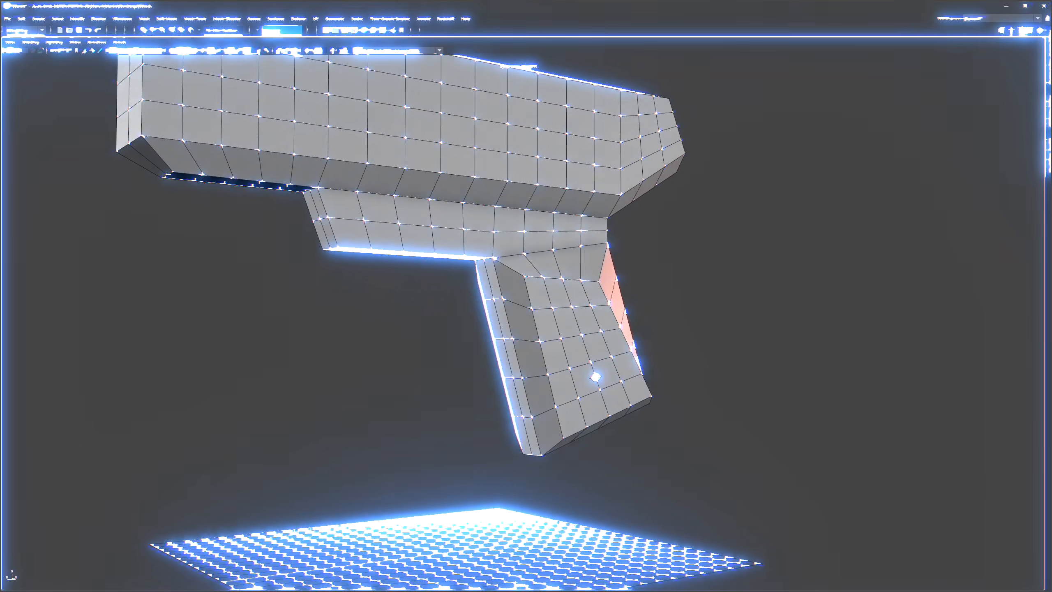
Step: Preview the gun smoothed and inspect the edge flow along the grip
{"action": "left_click_drag", "start_coordinate": [501, 340], "coordinate": [470, 351], "text": "alt"}
{"action": "right_click_drag", "start_coordinate": [484, 318], "coordinate": [484, 295]}
{"action": "left_click", "coordinate": [493, 287]}
{"action": "left_click_drag", "start_coordinate": [472, 324], "coordinate": [482, 283], "text": "alt"}
{"action": "key", "text": "3"}
{"action": "left_click_drag", "start_coordinate": [511, 377], "coordinate": [462, 319], "text": "alt"}
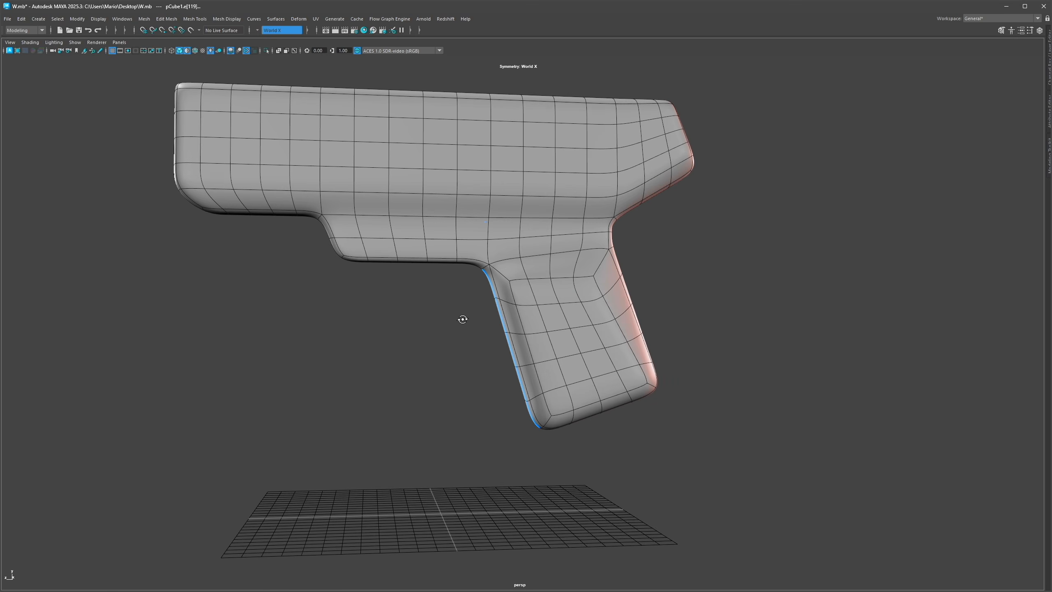
{"action": "key", "text": "1"}
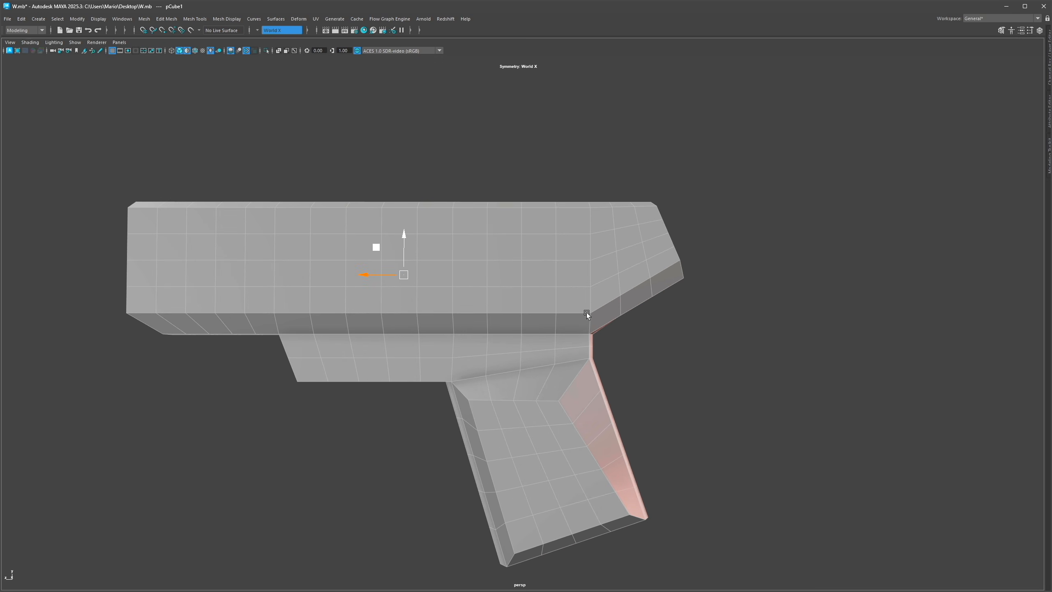
Step: Select and delete edge loops at the gun's front end, undoing the last deletion
{"action": "scroll", "coordinate": [587, 312], "scroll_direction": "down", "scroll_amount": 1}
{"action": "double_click", "coordinate": [607, 304]}
{"action": "double_click", "coordinate": [633, 289], "text": "shift"}
{"action": "key", "text": "ctrl+Delete"}
{"action": "key", "text": "g"}
{"action": "left_click", "coordinate": [635, 281]}
{"action": "key", "text": "ctrl+z"}
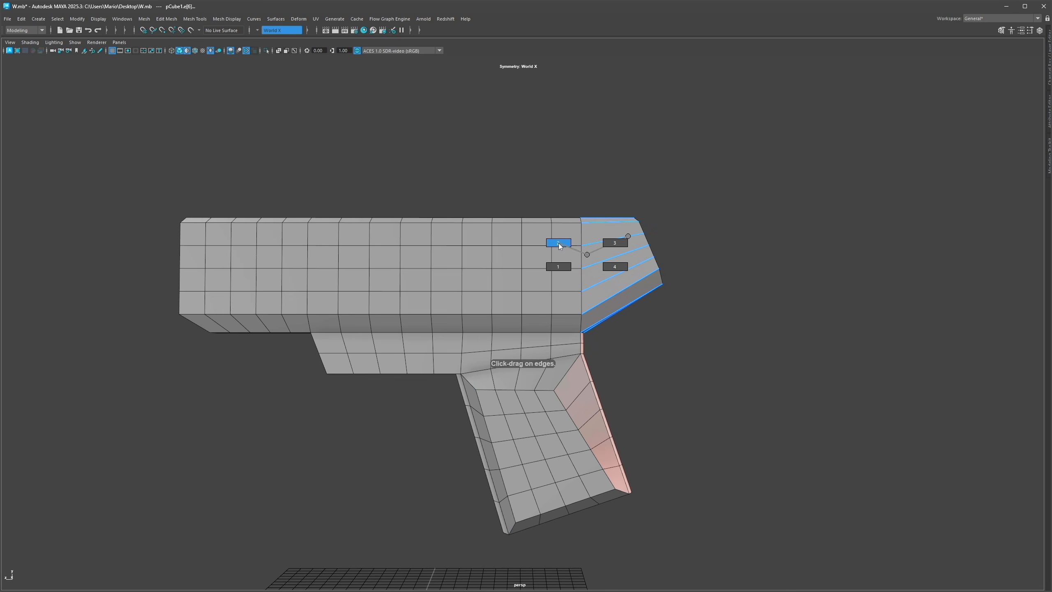
Step: Insert edge loops around the gun's front end and along its top bevel
{"action": "left_click", "coordinate": [696, 225]}
{"action": "left_click_drag", "start_coordinate": [579, 277], "coordinate": [585, 316], "text": "alt"}
{"action": "left_click_drag", "start_coordinate": [569, 211], "coordinate": [591, 204], "text": "alt"}
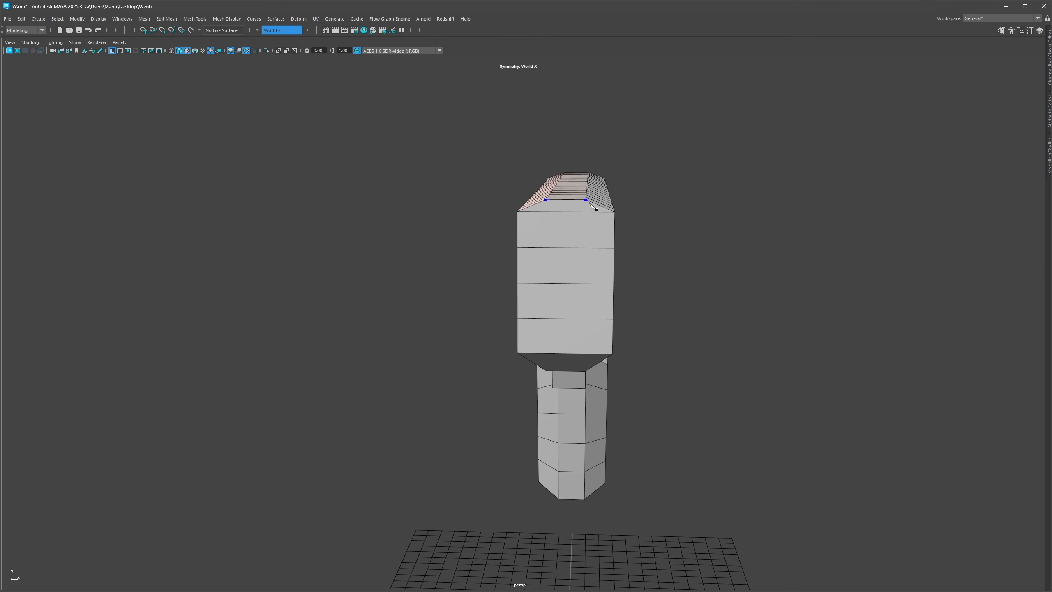
{"action": "left_click_drag", "start_coordinate": [579, 276], "coordinate": [544, 323], "text": "alt"}
{"action": "left_click_drag", "start_coordinate": [659, 280], "coordinate": [571, 294], "text": "alt"}
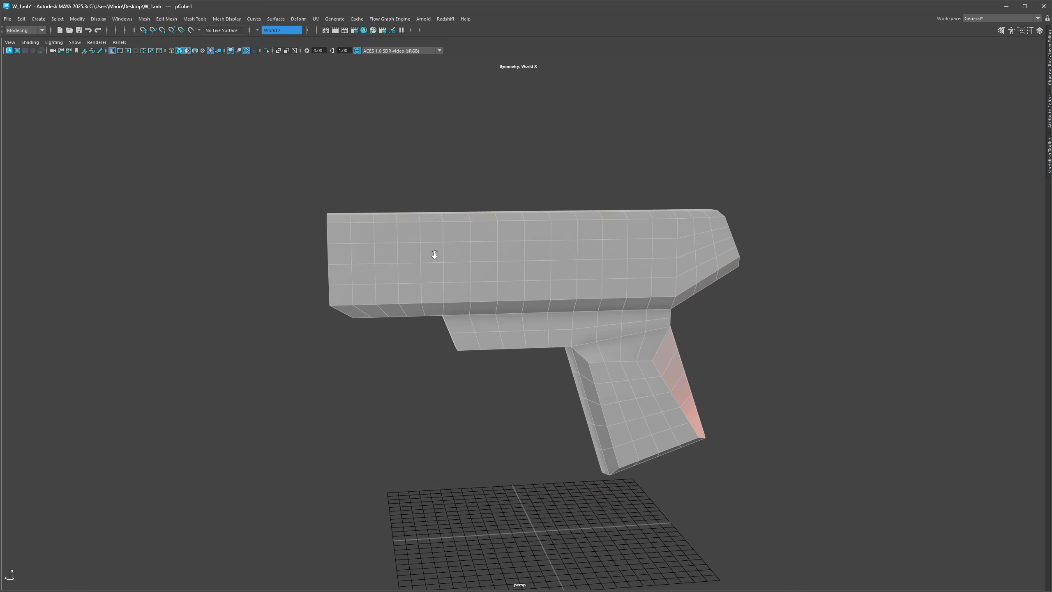
{"action": "right_click_drag", "start_coordinate": [434, 253], "coordinate": [510, 263], "text": "alt"}
{"action": "left_click_drag", "start_coordinate": [509, 263], "coordinate": [485, 264], "text": "alt"}
{"action": "left_click", "coordinate": [484, 239]}
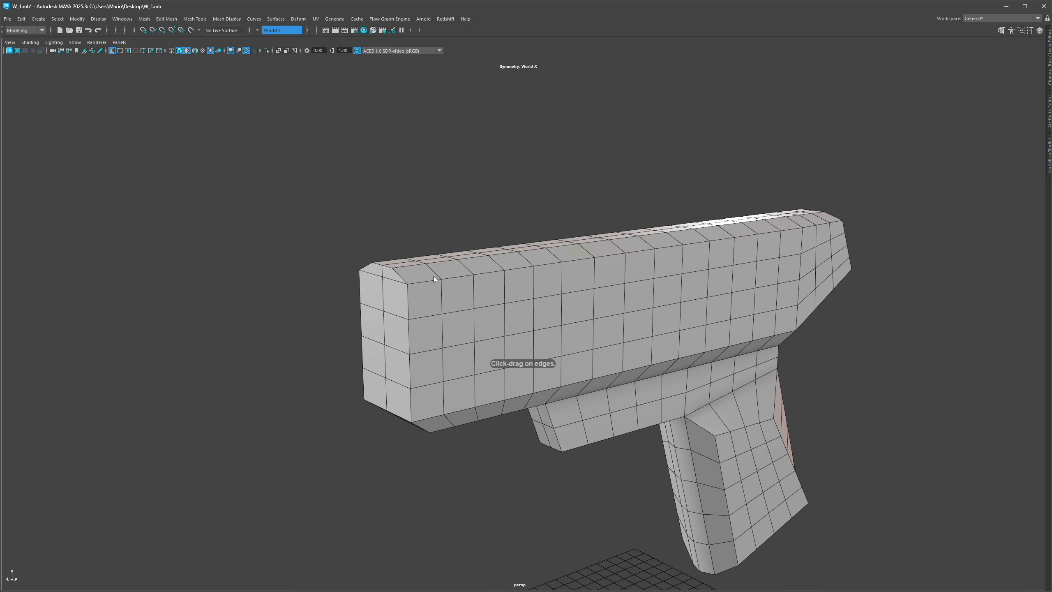
Step: Insert support edge loops along the top and bottom edges of the barrel and the lower body
{"action": "left_click", "coordinate": [442, 285], "text": "ctrl"}
{"action": "left_click_drag", "start_coordinate": [438, 285], "coordinate": [437, 271], "text": "alt"}
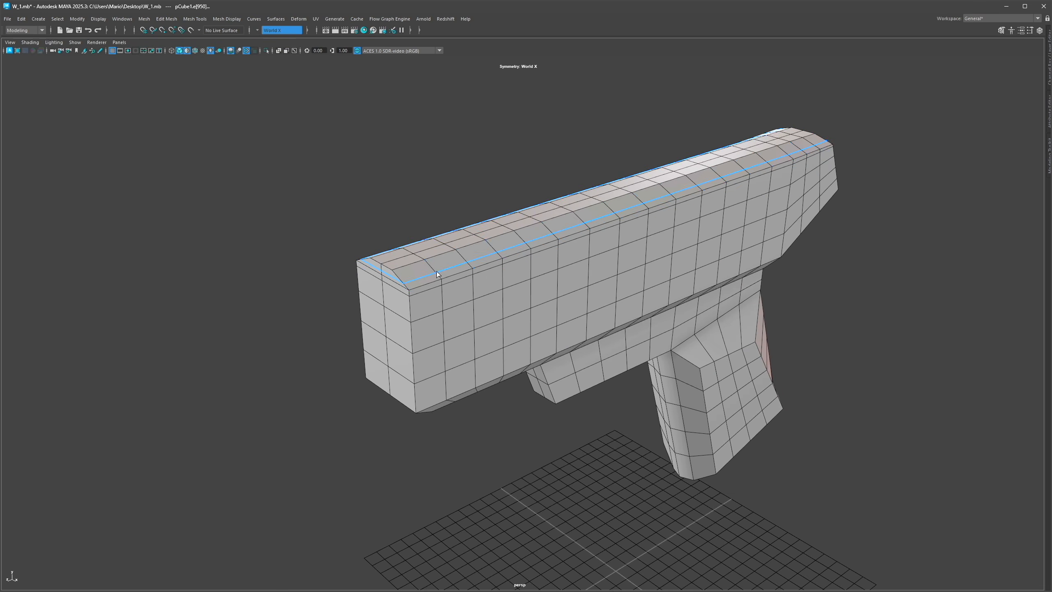
{"action": "scroll", "coordinate": [422, 278], "scroll_direction": "up", "scroll_amount": 3}
{"action": "left_click", "coordinate": [404, 280], "text": "ctrl"}
{"action": "mouse_move", "coordinate": [459, 341]}
{"action": "left_mouse_down", "text": "alt"}
{"action": "mouse_move", "coordinate": [462, 323]}
{"action": "mouse_move", "coordinate": [463, 345]}
{"action": "left_mouse_up", "text": "alt"}
{"action": "left_click", "coordinate": [456, 350], "text": "ctrl"}
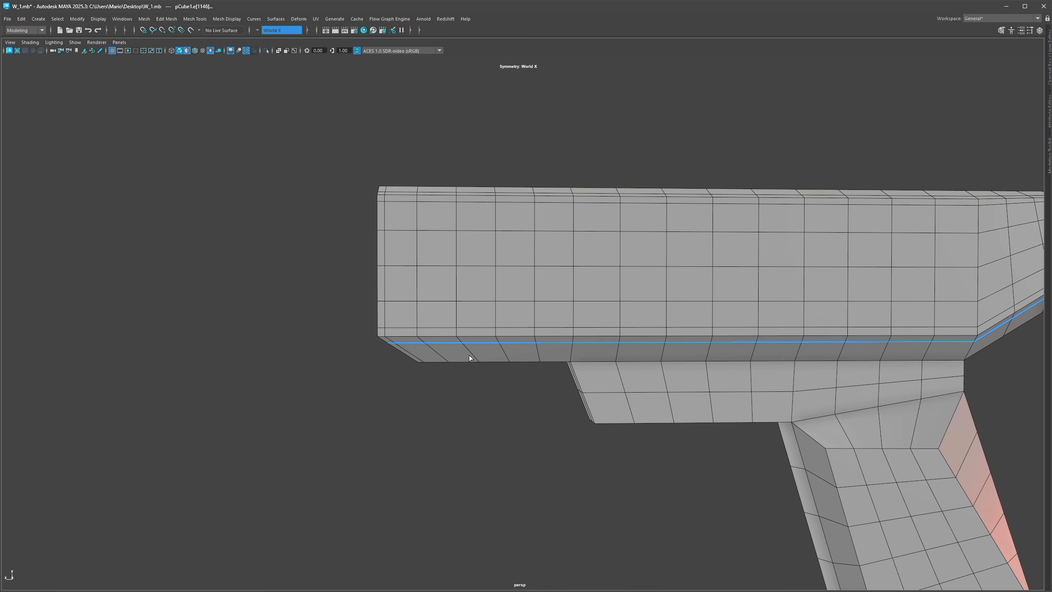
{"action": "left_click", "coordinate": [473, 354], "text": "ctrl"}
{"action": "scroll", "coordinate": [589, 334], "scroll_direction": "down", "scroll_amount": 3}
{"action": "scroll", "coordinate": [553, 351], "scroll_direction": "up", "scroll_amount": 3}
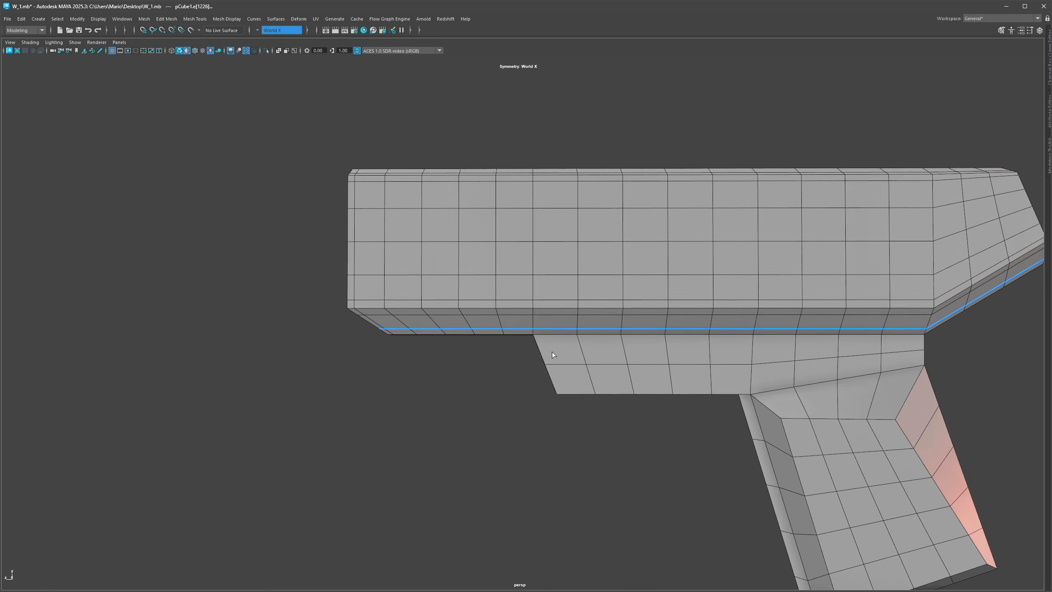
{"action": "left_click", "coordinate": [557, 365], "text": "ctrl"}
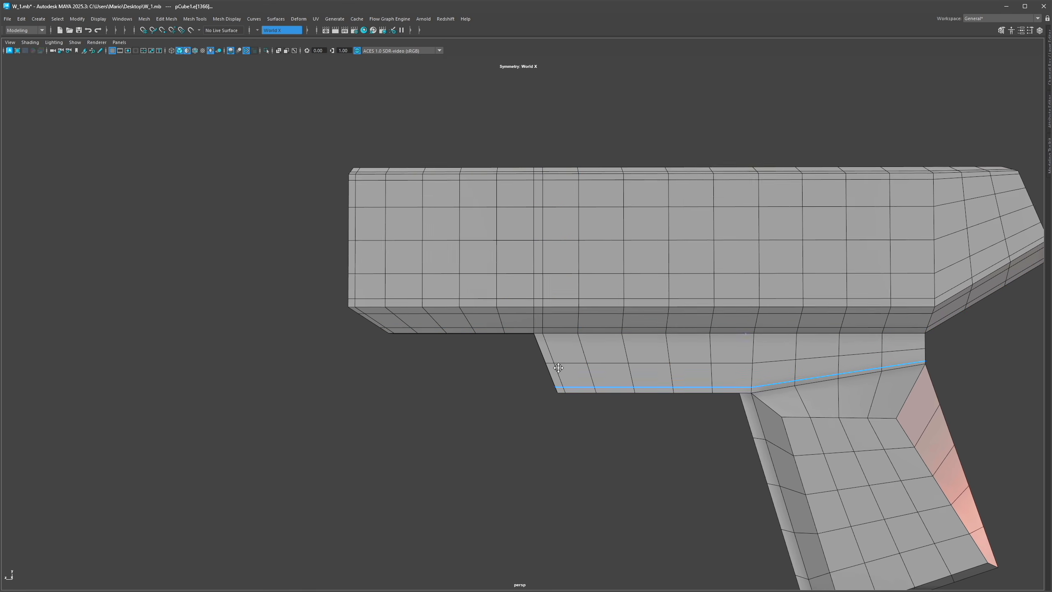
{"action": "left_click_drag", "start_coordinate": [555, 370], "coordinate": [561, 307], "text": "alt"}
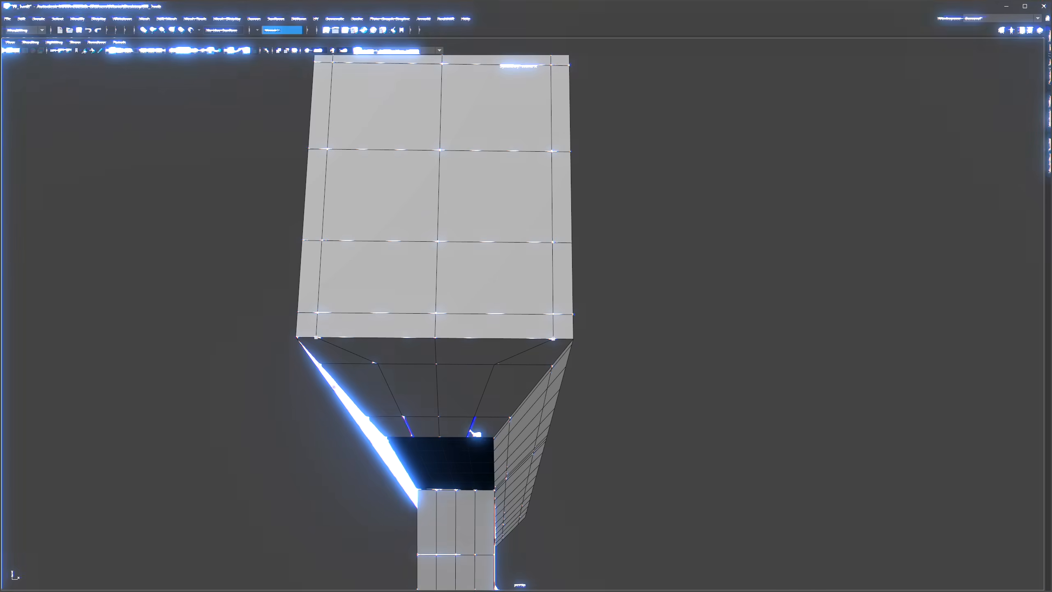
Step: Preview the gun smoothed and inspect the support loops under the barrel
{"action": "left_click", "coordinate": [513, 387]}
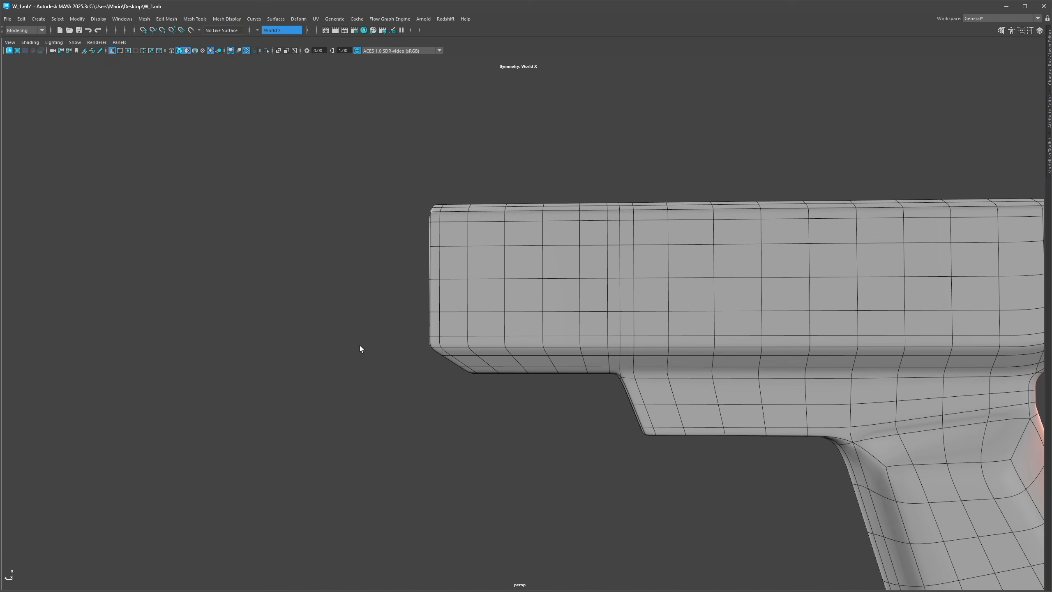
{"action": "left_click", "coordinate": [664, 340]}
{"action": "scroll", "coordinate": [665, 340], "scroll_direction": "down", "scroll_amount": 5}
{"action": "key", "text": "1"}
{"action": "scroll", "coordinate": [635, 373], "scroll_direction": "up", "scroll_amount": 4}
{"action": "middle_click_drag", "start_coordinate": [635, 374], "coordinate": [625, 303], "text": "alt"}
{"action": "key", "text": "3"}
{"action": "left_click_drag", "start_coordinate": [539, 331], "coordinate": [467, 361], "text": "alt"}
{"action": "left_click", "coordinate": [467, 362]}
{"action": "right_click_drag", "start_coordinate": [467, 362], "coordinate": [663, 309], "text": "alt"}
{"action": "left_click", "coordinate": [572, 319]}
{"action": "key", "text": "1"}
{"action": "left_click_drag", "start_coordinate": [487, 352], "coordinate": [493, 324], "text": "alt"}
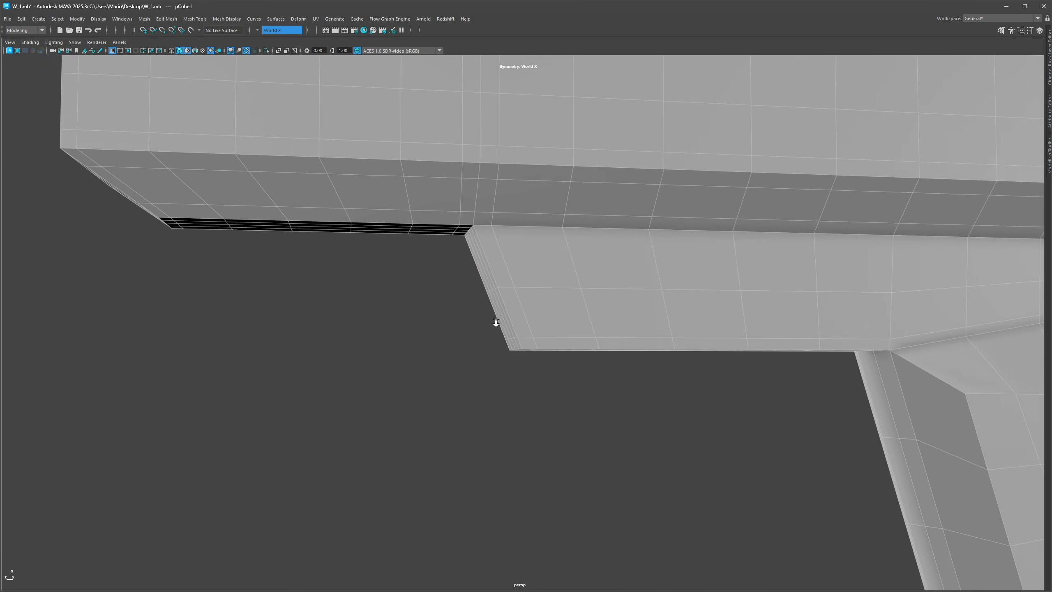
{"action": "right_click_drag", "start_coordinate": [493, 324], "coordinate": [553, 326], "text": "alt"}
{"action": "left_click_drag", "start_coordinate": [553, 326], "coordinate": [563, 309], "text": "alt"}
{"action": "key", "text": "F10"}
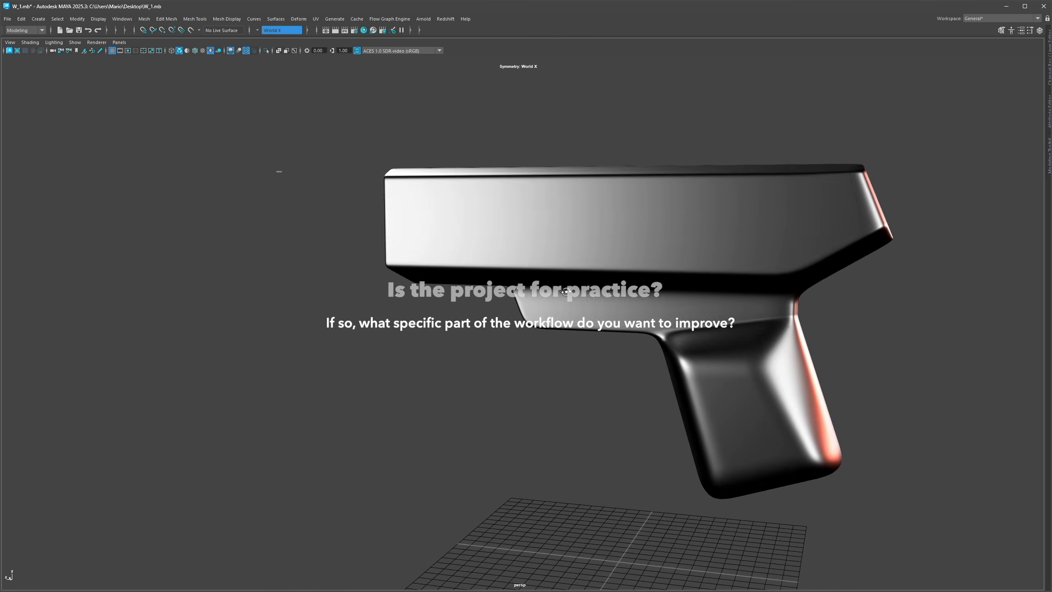
Step: Orbit around the smoothed gun to review its shading
{"action": "left_click_drag", "start_coordinate": [615, 285], "coordinate": [506, 281], "text": "alt"}
{"action": "scroll", "coordinate": [506, 282], "scroll_direction": "up", "scroll_amount": 4}
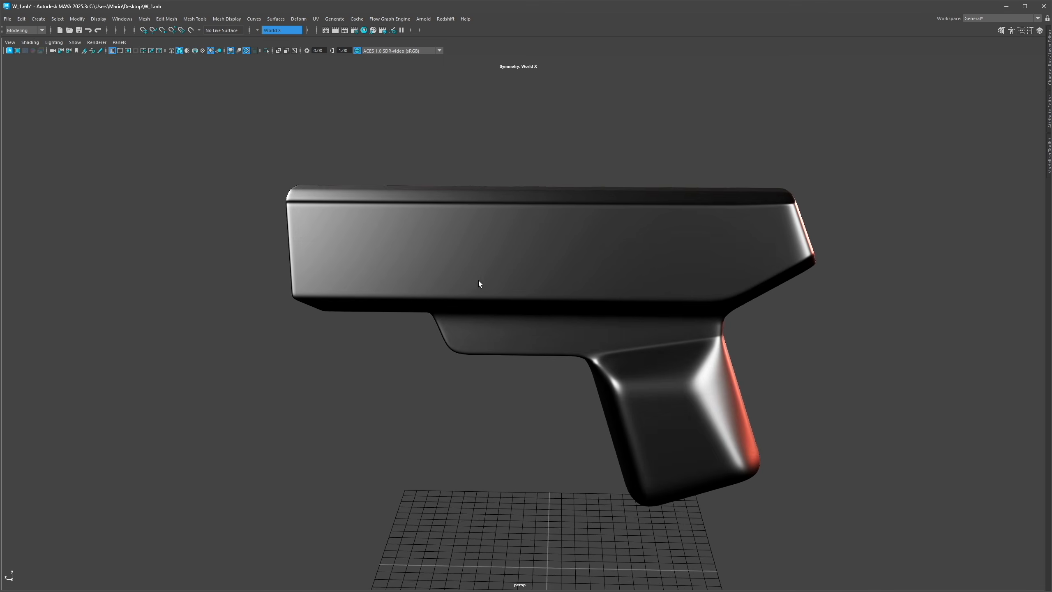
{"action": "middle_click_drag", "start_coordinate": [506, 281], "coordinate": [659, 330], "text": "alt"}
{"action": "left_click_drag", "start_coordinate": [659, 330], "coordinate": [489, 332], "text": "alt"}
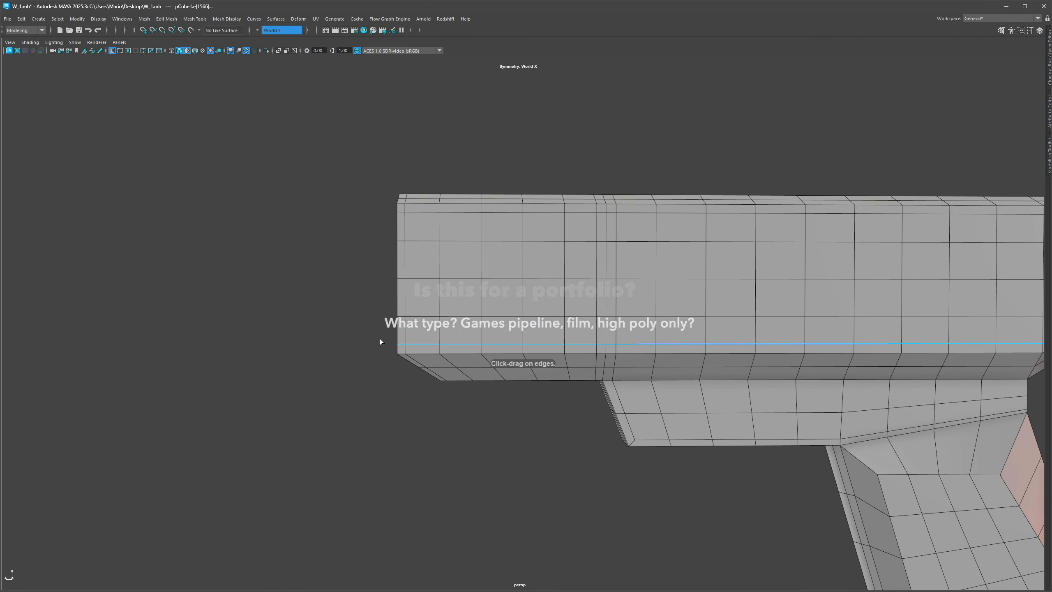
{"action": "key", "text": "3"}
{"action": "right_click_drag", "start_coordinate": [342, 338], "coordinate": [340, 319]}
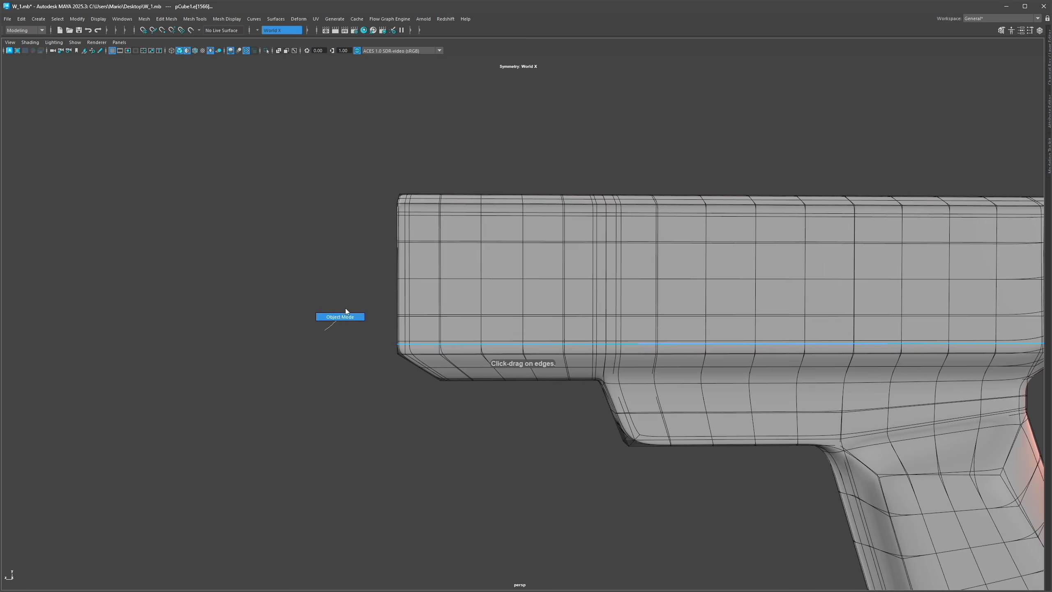
Step: Review the gun's front end in smoothed and cage views
{"action": "key", "text": "alt+d"}
{"action": "scroll", "coordinate": [686, 314], "scroll_direction": "down", "scroll_amount": 5}
{"action": "left_click_drag", "start_coordinate": [685, 314], "coordinate": [592, 305], "text": "alt"}
{"action": "scroll", "coordinate": [621, 303], "scroll_direction": "up", "scroll_amount": 3}
{"action": "right_click_drag", "start_coordinate": [731, 307], "coordinate": [750, 293]}
{"action": "key", "text": "1"}
{"action": "key", "text": "alt+d"}
{"action": "left_click_drag", "start_coordinate": [746, 294], "coordinate": [577, 247], "text": "alt"}
{"action": "scroll", "coordinate": [675, 295], "scroll_direction": "up", "scroll_amount": 3}
{"action": "scroll", "coordinate": [672, 291], "scroll_direction": "up", "scroll_amount": 2}
{"action": "scroll", "coordinate": [663, 305], "scroll_direction": "up", "scroll_amount": 3}
{"action": "key", "text": "3"}
{"action": "key", "text": "1"}
{"action": "scroll", "coordinate": [629, 306], "scroll_direction": "down", "scroll_amount": 5}
{"action": "key", "text": "alt+d"}
{"action": "key", "text": "alt+d"}
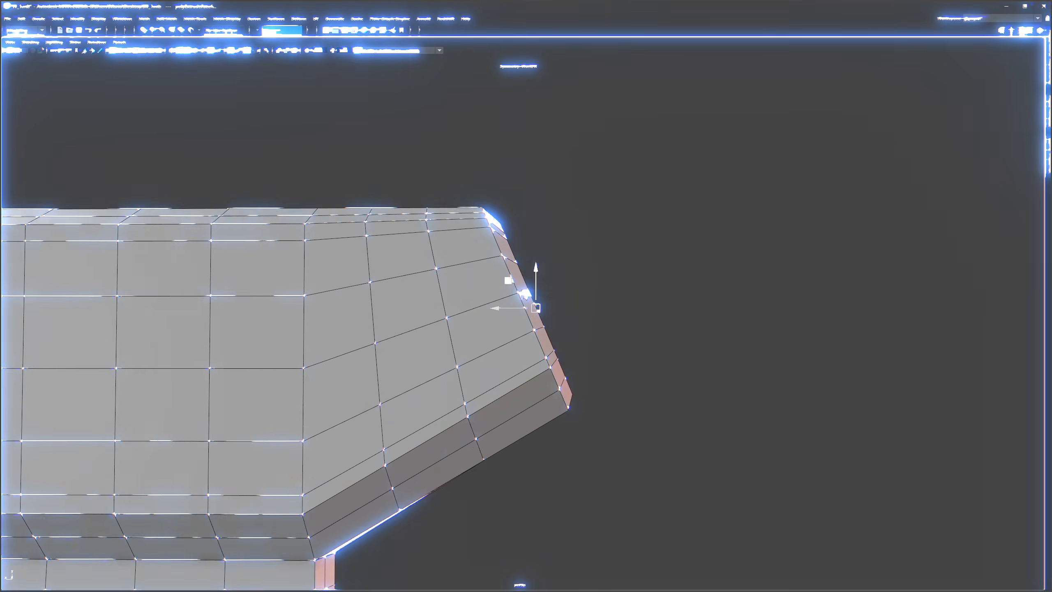
Step: Extrude the barrel's front faces and scale them inward to form a border loop
{"action": "key", "text": "ctrl+e"}
{"action": "left_click_drag", "start_coordinate": [522, 299], "coordinate": [566, 300], "text": "alt"}
{"action": "key", "text": "y"}
{"action": "left_click_drag", "start_coordinate": [512, 235], "coordinate": [486, 219]}
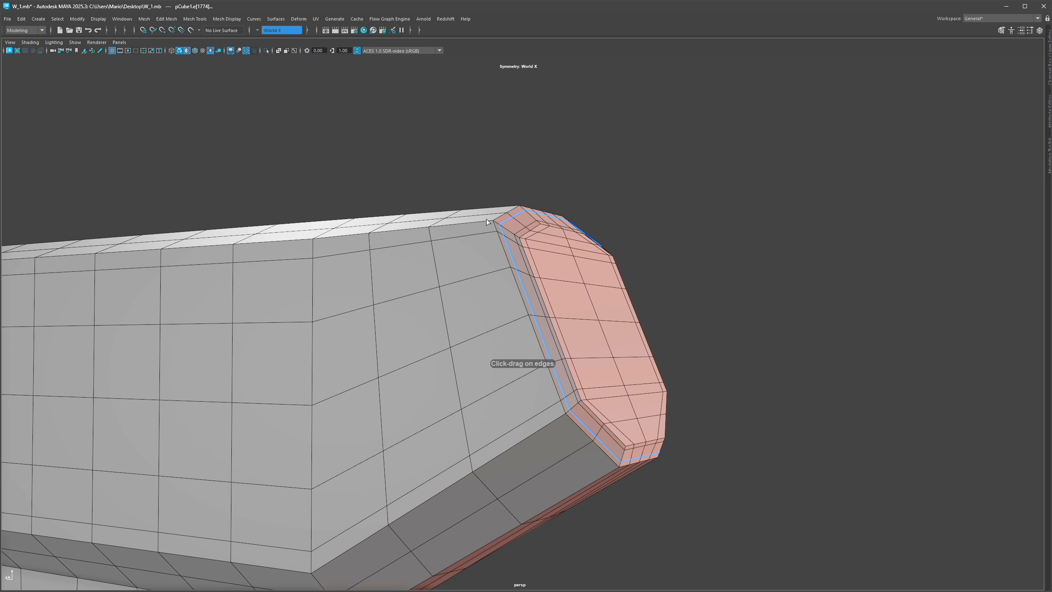
{"action": "left_click", "coordinate": [487, 218]}
{"action": "key", "text": "q"}
Step: Preview the smoothed front end of the barrel from several angles
{"action": "key", "text": "3"}
{"action": "left_click", "coordinate": [701, 212]}
{"action": "key", "text": "alt+d"}
{"action": "scroll", "coordinate": [701, 211], "scroll_direction": "down", "scroll_amount": 5}
{"action": "left_click_drag", "start_coordinate": [701, 212], "coordinate": [554, 272], "text": "alt"}
{"action": "scroll", "coordinate": [516, 307], "scroll_direction": "down", "scroll_amount": 5}
{"action": "left_click_drag", "start_coordinate": [516, 307], "coordinate": [485, 310], "text": "alt"}
{"action": "scroll", "coordinate": [547, 320], "scroll_direction": "up", "scroll_amount": 2}
{"action": "scroll", "coordinate": [548, 319], "scroll_direction": "up", "scroll_amount": 4}
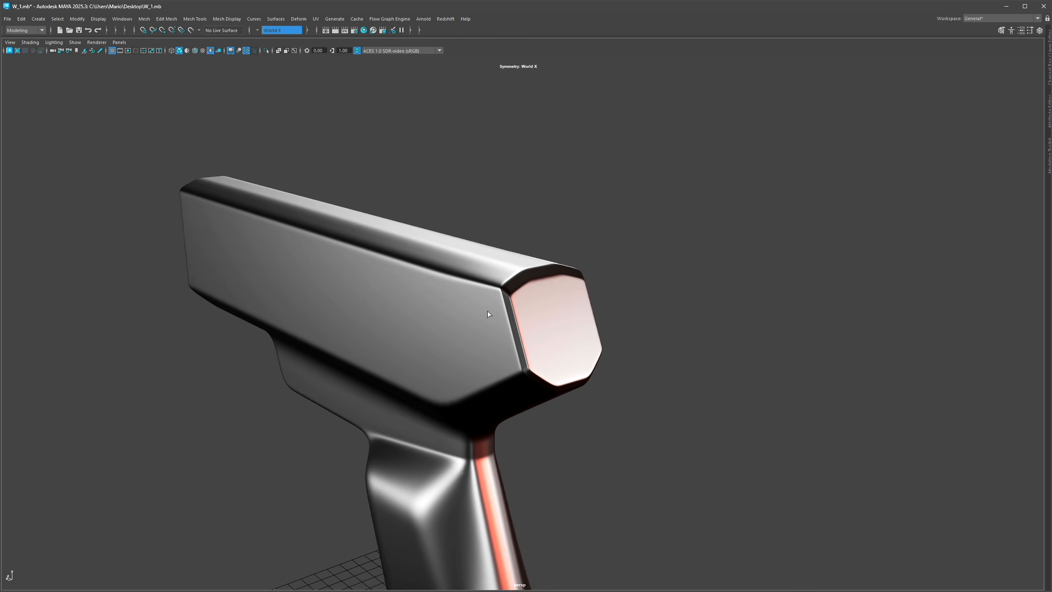
{"action": "scroll", "coordinate": [485, 311], "scroll_direction": "up", "scroll_amount": 2}
{"action": "key", "text": "1"}
{"action": "key", "text": "alt+d"}
{"action": "scroll", "coordinate": [646, 298], "scroll_direction": "up", "scroll_amount": 4}
{"action": "left_click_drag", "start_coordinate": [660, 296], "coordinate": [679, 280], "text": "alt"}
{"action": "right_click_drag", "start_coordinate": [494, 327], "coordinate": [480, 293]}
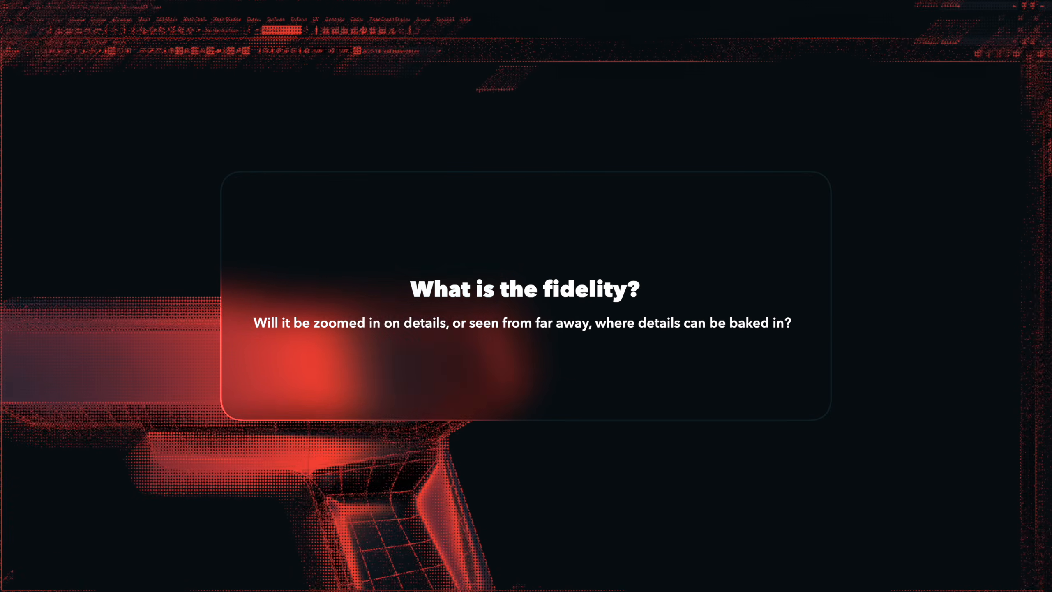
{"action": "left_click_drag", "start_coordinate": [489, 298], "coordinate": [671, 296], "text": "alt"}
{"action": "scroll", "coordinate": [671, 296], "scroll_direction": "up", "scroll_amount": 5}
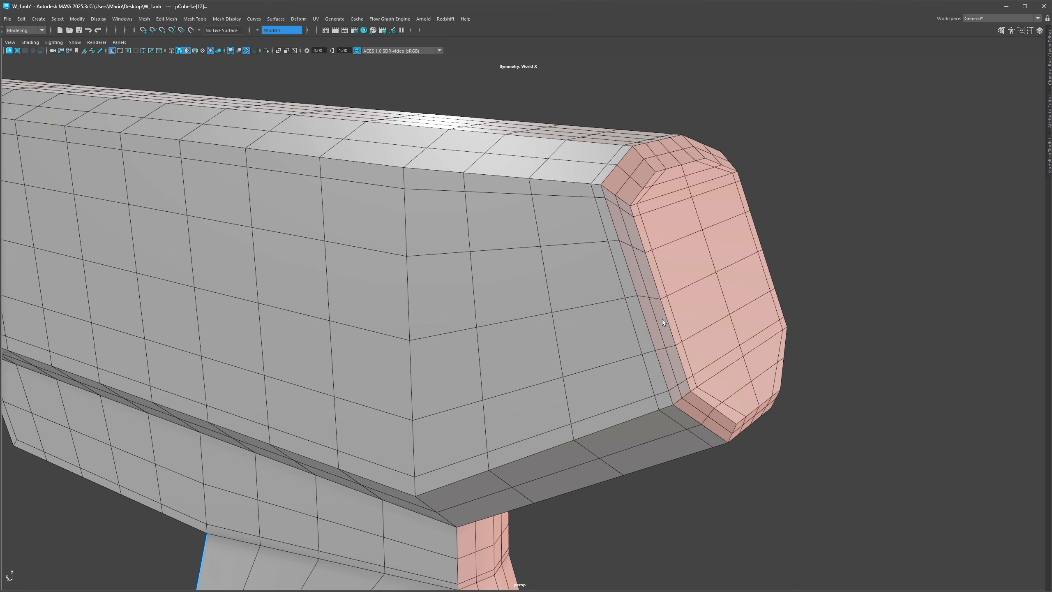
Step: Bevel the border edge loop around the barrel's front face
{"action": "key", "text": "ctrl+e"}
{"action": "right_click_drag", "start_coordinate": [648, 237], "coordinate": [669, 238], "text": "shift"}
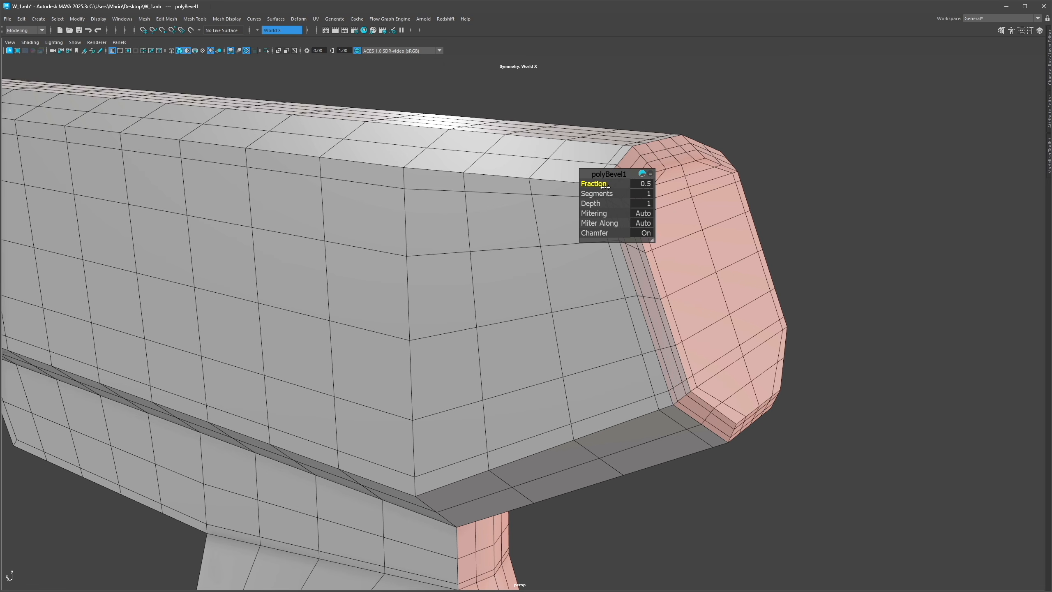
{"action": "key", "text": "3"}
{"action": "left_click", "coordinate": [824, 236]}
Step: Examine the edge loops along the barrel's underside and side in cage view
{"action": "key", "text": "alt+5"}
{"action": "key", "text": "alt+5"}
{"action": "left_click_drag", "start_coordinate": [652, 254], "coordinate": [518, 315], "text": "alt"}
{"action": "left_click", "coordinate": [634, 256]}
{"action": "key", "text": "1"}
{"action": "key", "text": "alt+5"}
{"action": "double_click", "coordinate": [483, 344]}
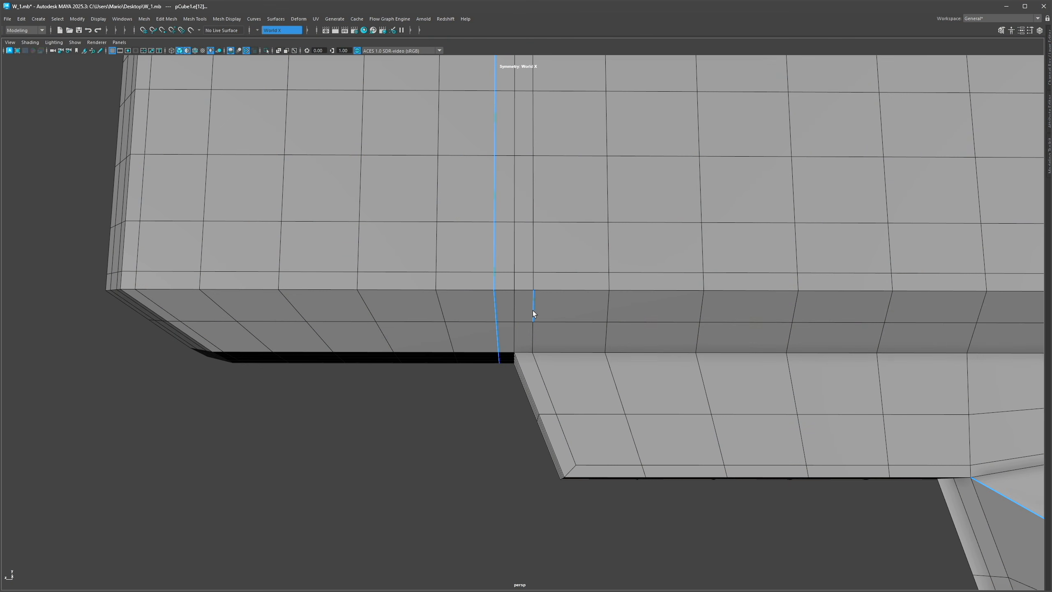
{"action": "double_click", "coordinate": [533, 311], "text": "shift"}
{"action": "scroll", "coordinate": [462, 271], "scroll_direction": "down", "scroll_amount": 2}
{"action": "left_click", "coordinate": [478, 337]}
{"action": "scroll", "coordinate": [572, 329], "scroll_direction": "up", "scroll_amount": 3}
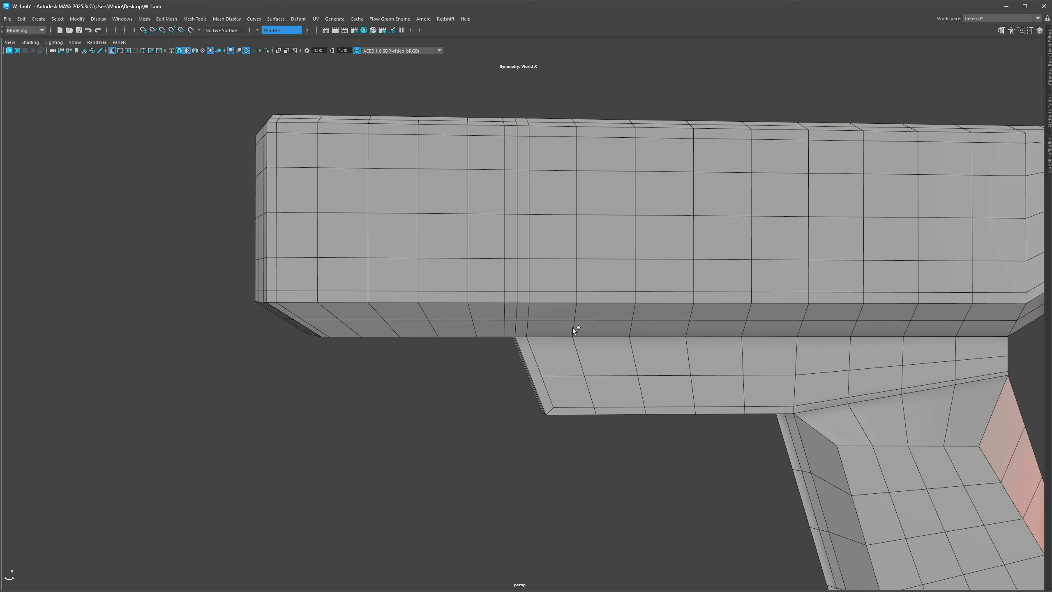
{"action": "mouse_move", "coordinate": [570, 357]}
{"action": "left_mouse_down"}
{"action": "mouse_move", "coordinate": [479, 351]}
{"action": "mouse_move", "coordinate": [484, 369]}
{"action": "left_mouse_up"}
{"action": "middle_click_drag", "start_coordinate": [485, 369], "coordinate": [512, 372], "text": "alt"}
{"action": "right_click_drag", "start_coordinate": [512, 373], "coordinate": [459, 337], "text": "alt"}
{"action": "left_click_drag", "start_coordinate": [459, 337], "coordinate": [475, 333], "text": "alt"}
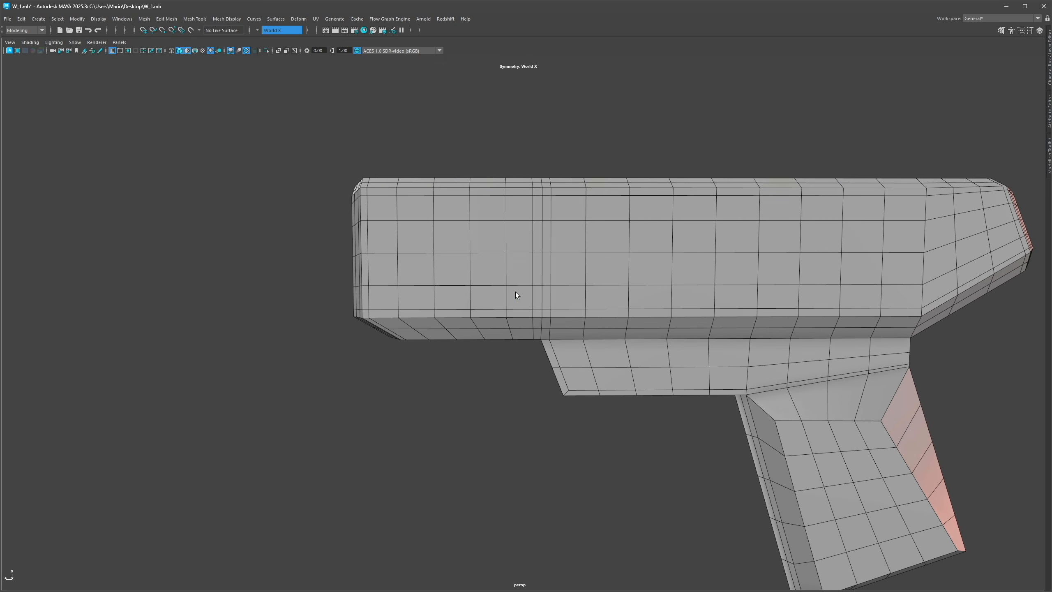
Step: Select and delete three vertical edge loops on the barrel's rear half
{"action": "double_click", "coordinate": [470, 293], "text": "shift"}
{"action": "double_click", "coordinate": [434, 294], "text": "shift"}
{"action": "double_click", "coordinate": [398, 299], "text": "shift"}
{"action": "key", "text": "ctrl+Delete"}
Step: Switch Multi-Cut to edge loop mode and insert an edge loop near the barrel's underside step
{"action": "key", "text": "y"}
{"action": "right_click_drag", "start_coordinate": [465, 244], "coordinate": [444, 262], "text": "ctrl+shift"}
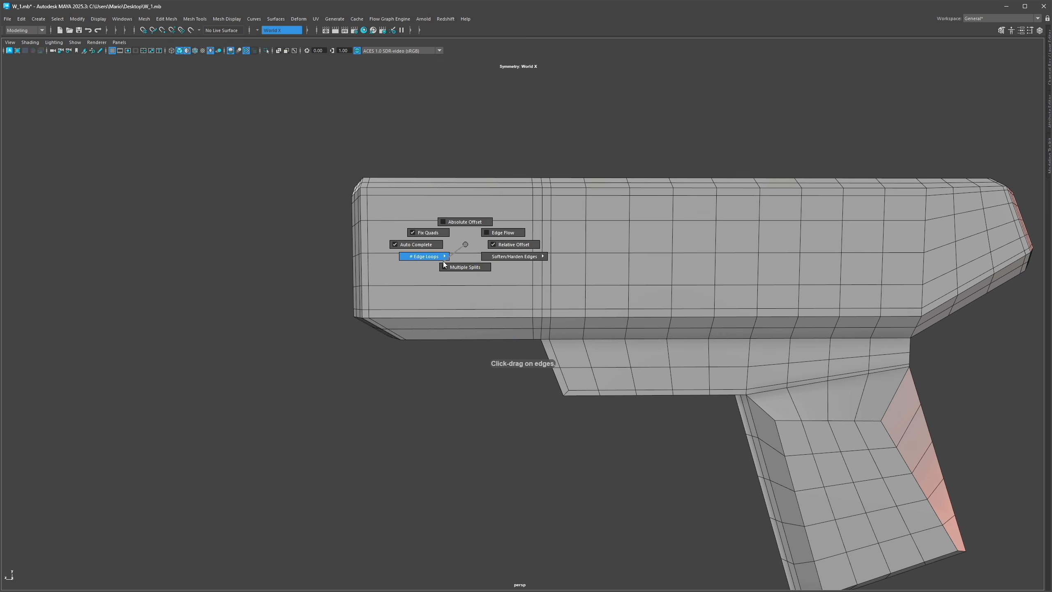
{"action": "left_click", "coordinate": [468, 253]}
{"action": "left_click_drag", "start_coordinate": [436, 381], "coordinate": [512, 330], "text": "alt"}
{"action": "right_click_drag", "start_coordinate": [512, 329], "coordinate": [654, 300], "text": "alt"}
{"action": "left_click_drag", "start_coordinate": [654, 301], "coordinate": [520, 321], "text": "alt"}
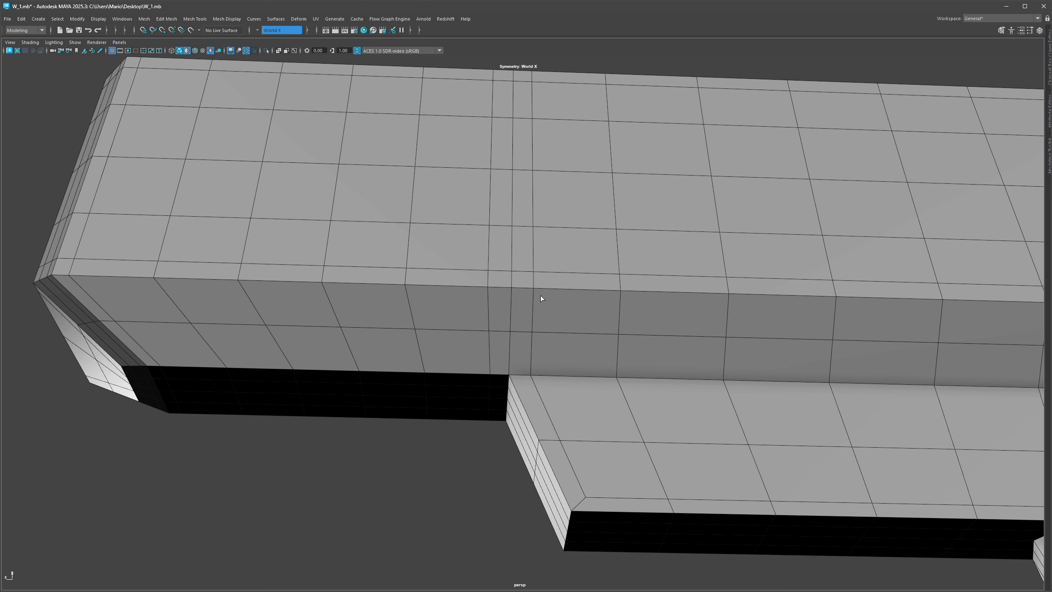
{"action": "right_click_drag", "start_coordinate": [541, 289], "coordinate": [465, 329], "text": "alt"}
{"action": "left_click_drag", "start_coordinate": [465, 329], "coordinate": [559, 354], "text": "alt"}
{"action": "right_click_drag", "start_coordinate": [559, 354], "coordinate": [493, 344], "text": "alt"}
{"action": "mouse_move", "coordinate": [493, 344]}
{"action": "left_mouse_down", "text": "alt"}
{"action": "mouse_move", "coordinate": [441, 333]}
{"action": "mouse_move", "coordinate": [488, 344]}
{"action": "left_mouse_up", "text": "alt"}
{"action": "right_click_drag", "start_coordinate": [489, 343], "coordinate": [580, 333], "text": "alt"}
{"action": "left_click_drag", "start_coordinate": [580, 334], "coordinate": [518, 310], "text": "alt"}
{"action": "right_click_drag", "start_coordinate": [518, 310], "coordinate": [558, 373], "text": "alt"}
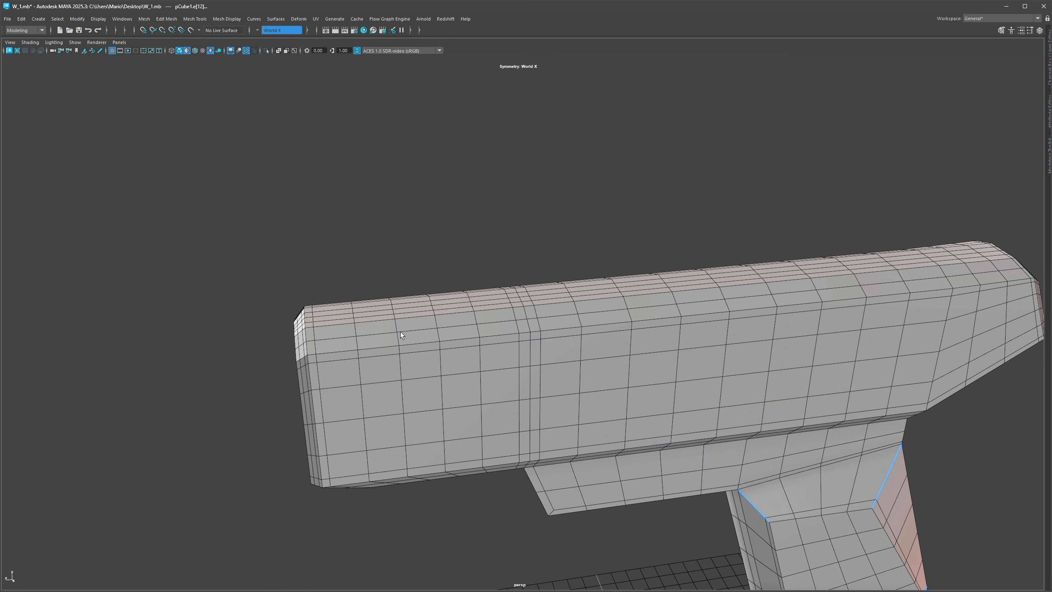
{"action": "left_click_drag", "start_coordinate": [400, 333], "coordinate": [349, 343], "text": "alt"}
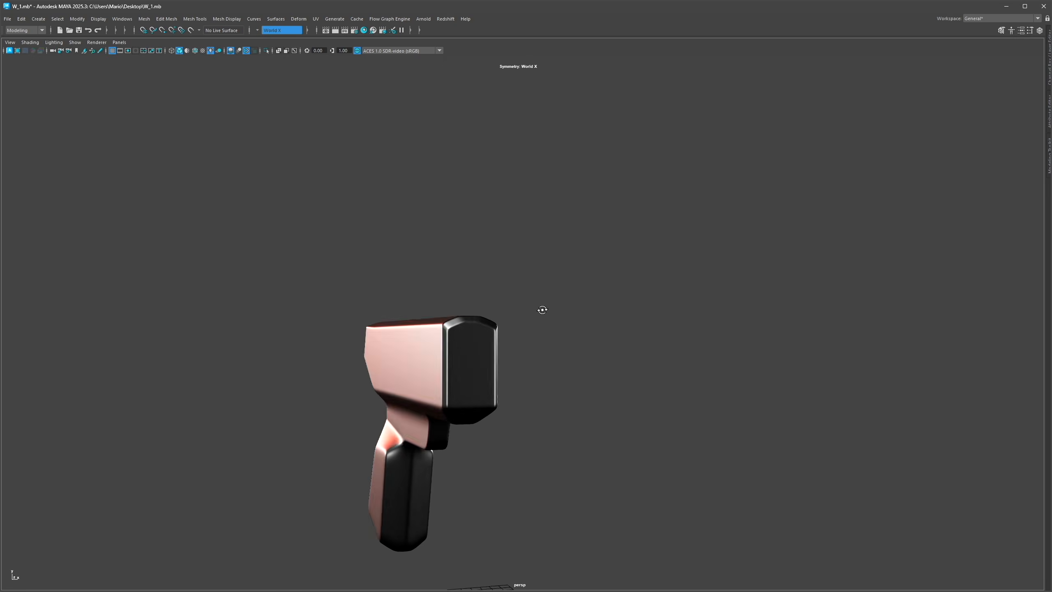
Step: Bevel the bottom edge loop of the trigger guard with 2 segments
{"action": "left_click_drag", "start_coordinate": [524, 308], "coordinate": [515, 336], "text": "alt"}
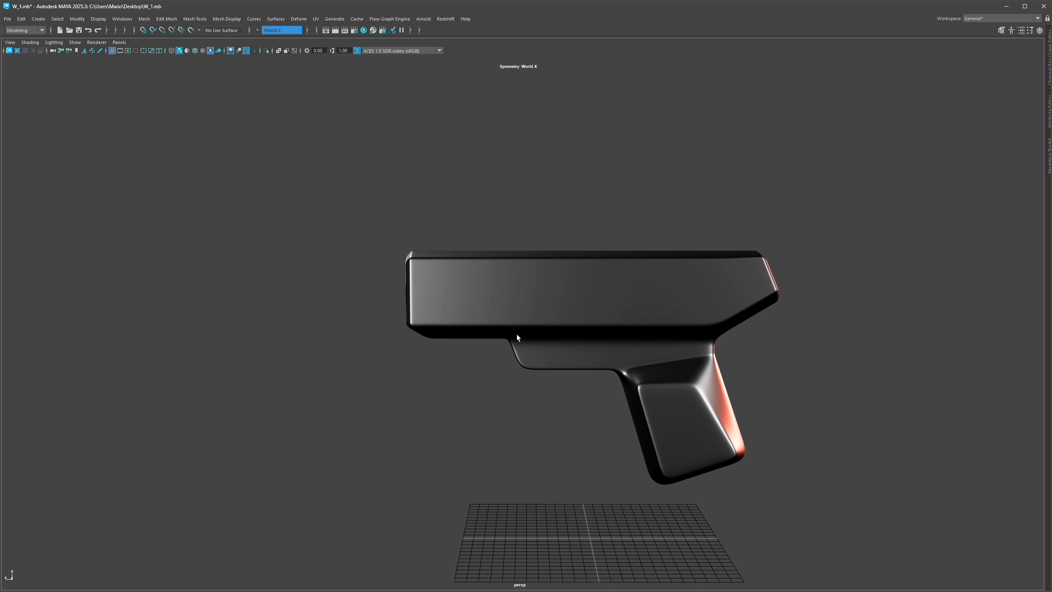
{"action": "left_click", "coordinate": [516, 335]}
{"action": "key", "text": "1"}
{"action": "key", "text": "alt+5"}
{"action": "right_click_drag", "start_coordinate": [518, 370], "coordinate": [649, 397], "text": "alt"}
{"action": "middle_click_drag", "start_coordinate": [649, 397], "coordinate": [646, 334], "text": "alt"}
{"action": "mouse_move", "coordinate": [523, 380]}
{"action": "left_mouse_down", "text": "alt"}
{"action": "mouse_move", "coordinate": [570, 352]}
{"action": "mouse_move", "coordinate": [536, 382]}
{"action": "mouse_move", "coordinate": [529, 362]}
{"action": "left_mouse_up", "text": "alt"}
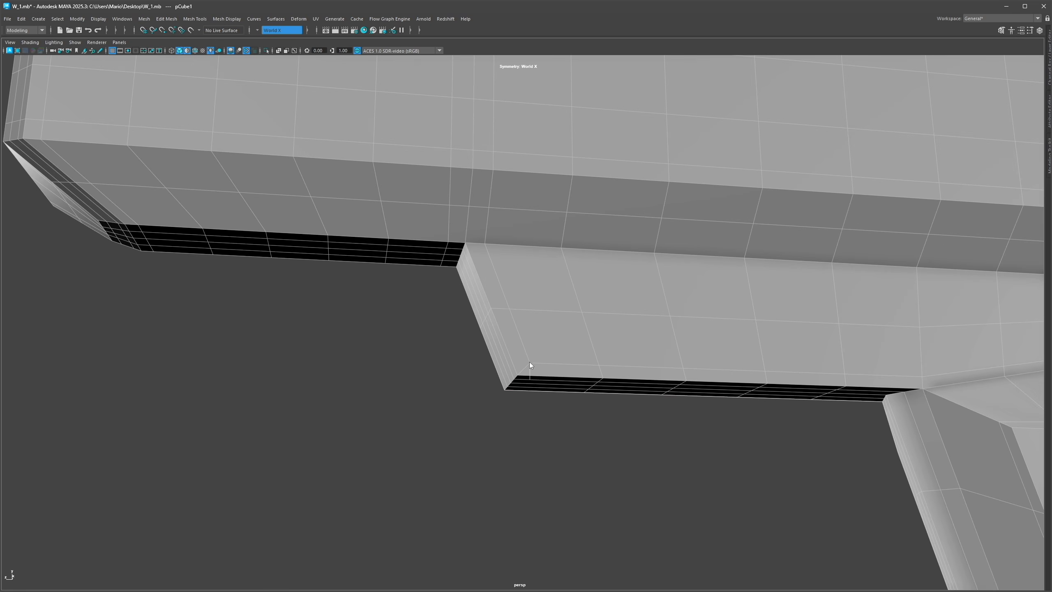
{"action": "right_click_drag", "start_coordinate": [529, 379], "coordinate": [529, 362]}
{"action": "double_click", "coordinate": [525, 365]}
{"action": "right_click_drag", "start_coordinate": [576, 319], "coordinate": [609, 318], "text": "shift"}
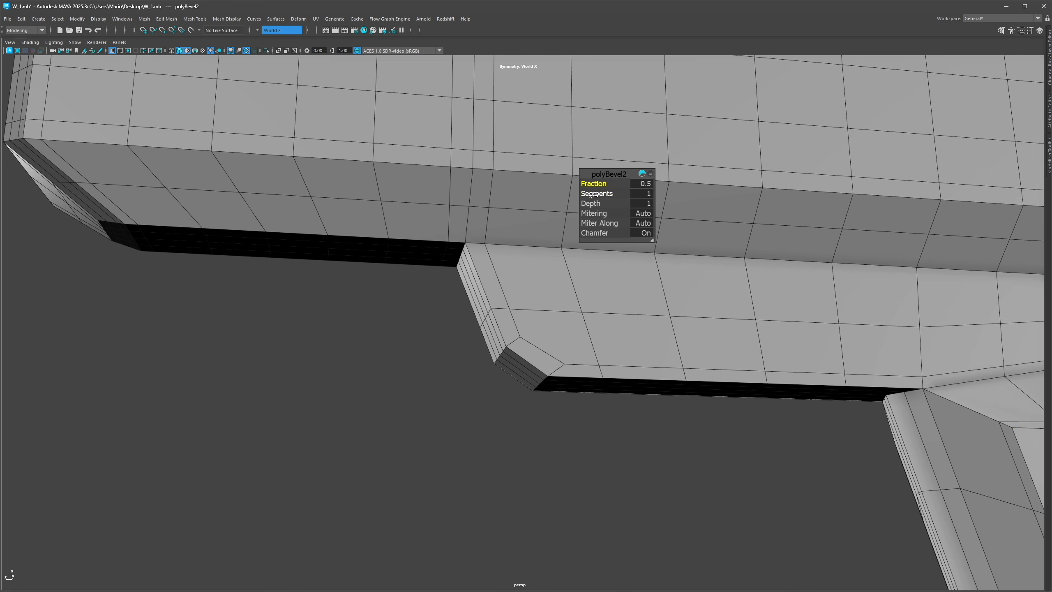
{"action": "scroll", "coordinate": [613, 252], "scroll_direction": "down", "scroll_amount": 5}
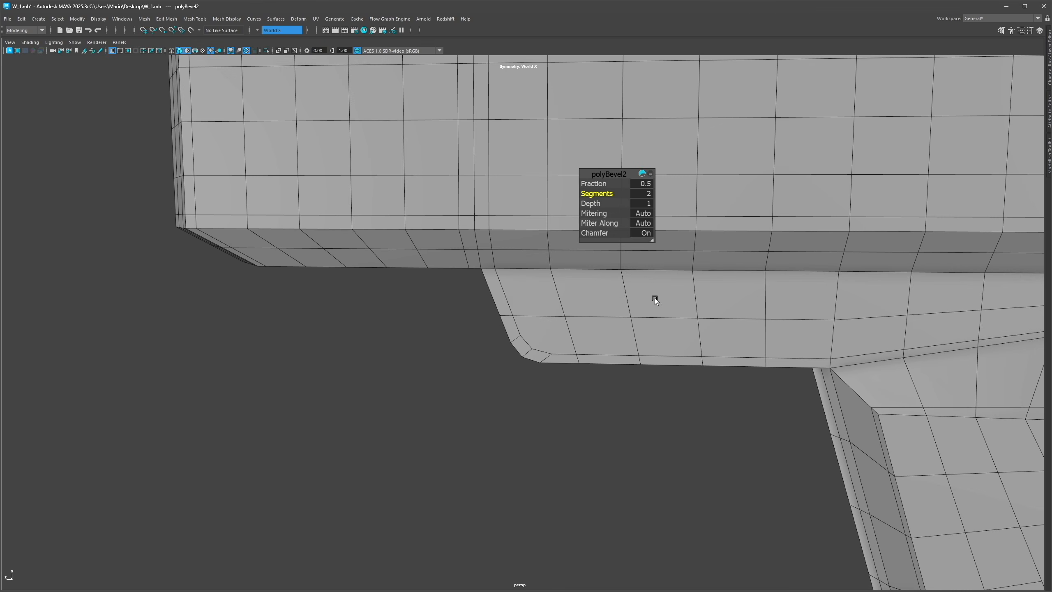
{"action": "left_click_drag", "start_coordinate": [620, 294], "coordinate": [605, 205], "text": "alt"}
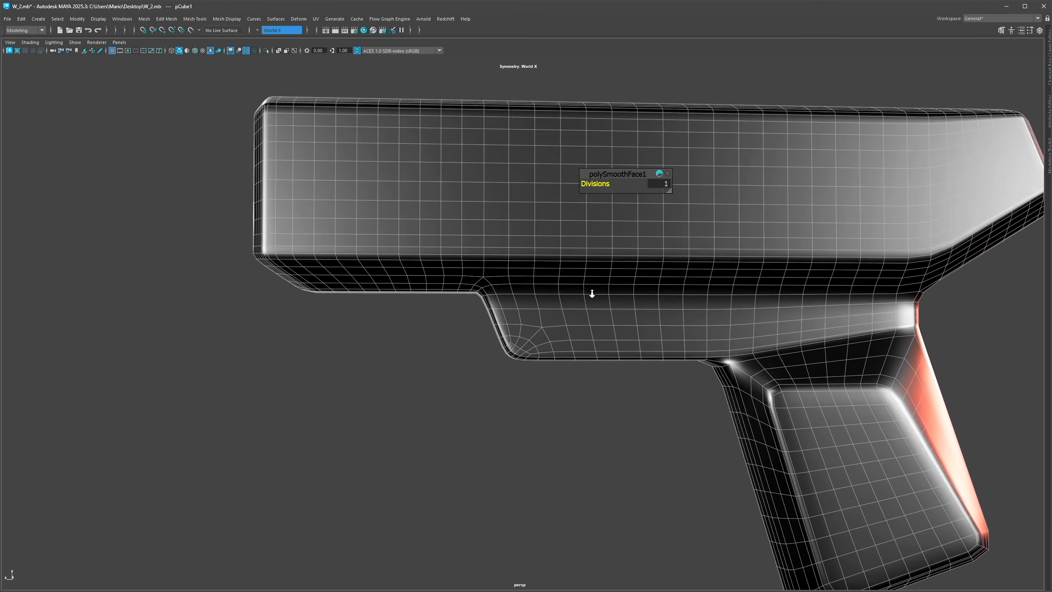
Step: Review the smoothed W_2 gun around the barrel's rear end
{"action": "scroll", "coordinate": [591, 293], "scroll_direction": "up", "scroll_amount": 6}
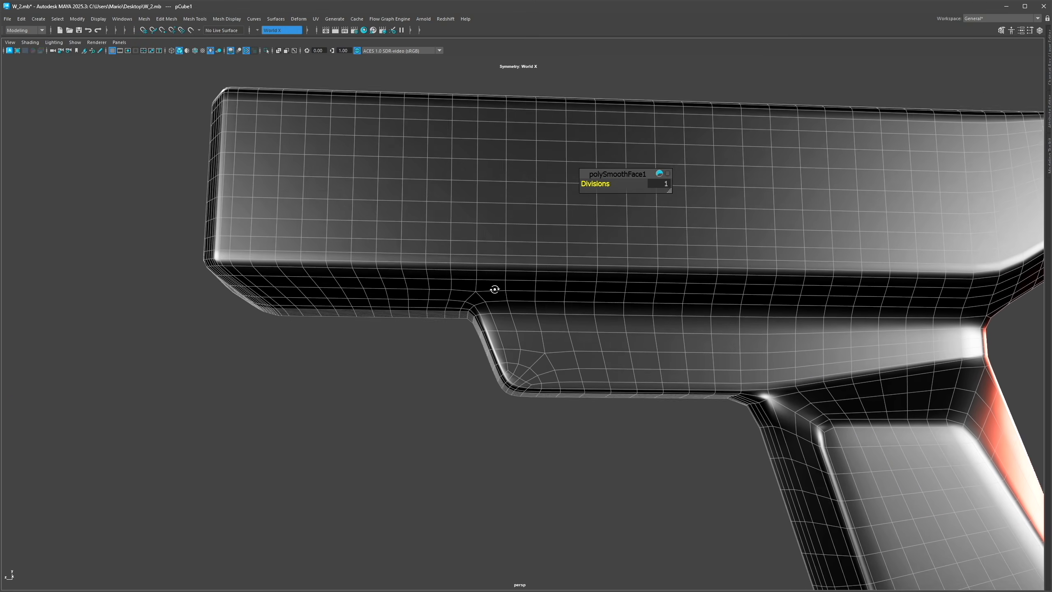
{"action": "left_click_drag", "start_coordinate": [499, 280], "coordinate": [566, 284], "text": "alt"}
{"action": "scroll", "coordinate": [566, 283], "scroll_direction": "down", "scroll_amount": 5}
{"action": "left_click_drag", "start_coordinate": [430, 285], "coordinate": [538, 305], "text": "alt"}
{"action": "mouse_move", "coordinate": [401, 280]}
{"action": "left_mouse_down", "text": "alt"}
{"action": "mouse_move", "coordinate": [481, 285]}
{"action": "mouse_move", "coordinate": [461, 279]}
{"action": "left_mouse_up", "text": "alt"}
{"action": "scroll", "coordinate": [482, 285], "scroll_direction": "up", "scroll_amount": 4}
{"action": "key", "text": "alt+5"}
{"action": "key", "text": "alt+6"}
{"action": "key", "text": "alt+d"}
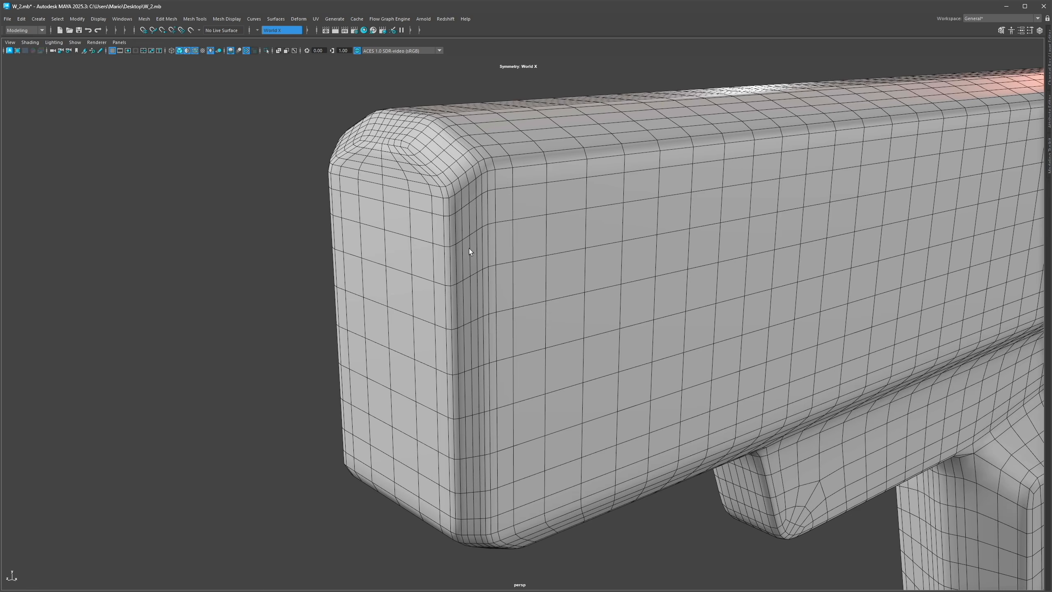
Step: Select and delete three edge loops at the barrel's rear top corner
{"action": "left_click_drag", "start_coordinate": [447, 176], "coordinate": [455, 210], "text": "alt"}
{"action": "double_click", "coordinate": [460, 222]}
{"action": "double_click", "coordinate": [468, 215], "text": "shift"}
{"action": "double_click", "coordinate": [475, 209], "text": "shift"}
{"action": "key", "text": "ctrl+Delete"}
{"action": "left_click_drag", "start_coordinate": [493, 189], "coordinate": [487, 184], "text": "alt"}
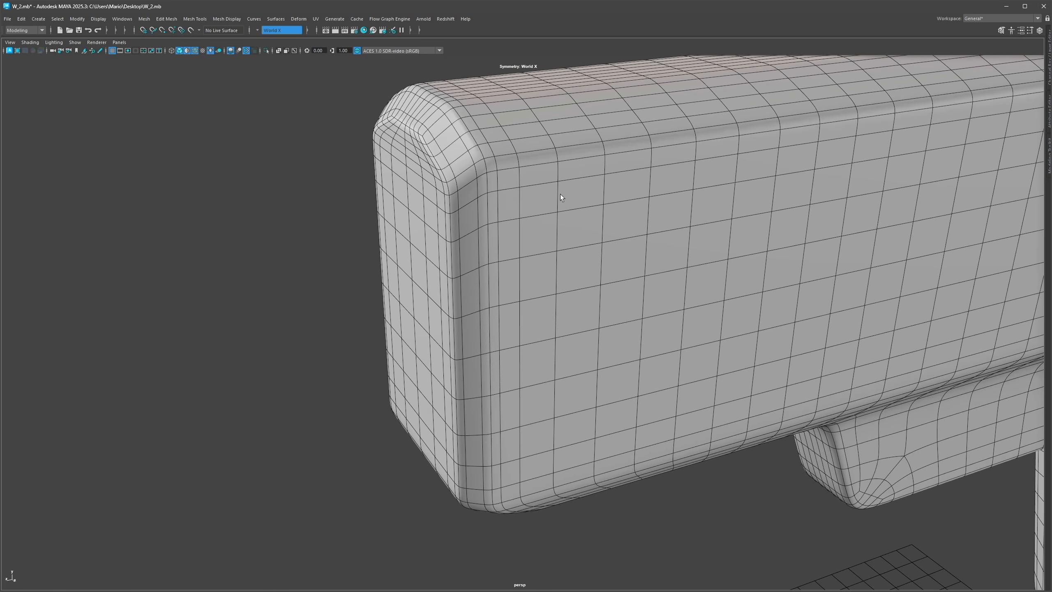
Step: Inspect the edge loops around the barrel's front end and the trigger guard's side
{"action": "scroll", "coordinate": [559, 194], "scroll_direction": "down", "scroll_amount": 6}
{"action": "scroll", "coordinate": [558, 237], "scroll_direction": "down", "scroll_amount": 3}
{"action": "middle_click_drag", "start_coordinate": [762, 253], "coordinate": [600, 258], "text": "alt"}
{"action": "left_click_drag", "start_coordinate": [601, 258], "coordinate": [493, 258], "text": "alt"}
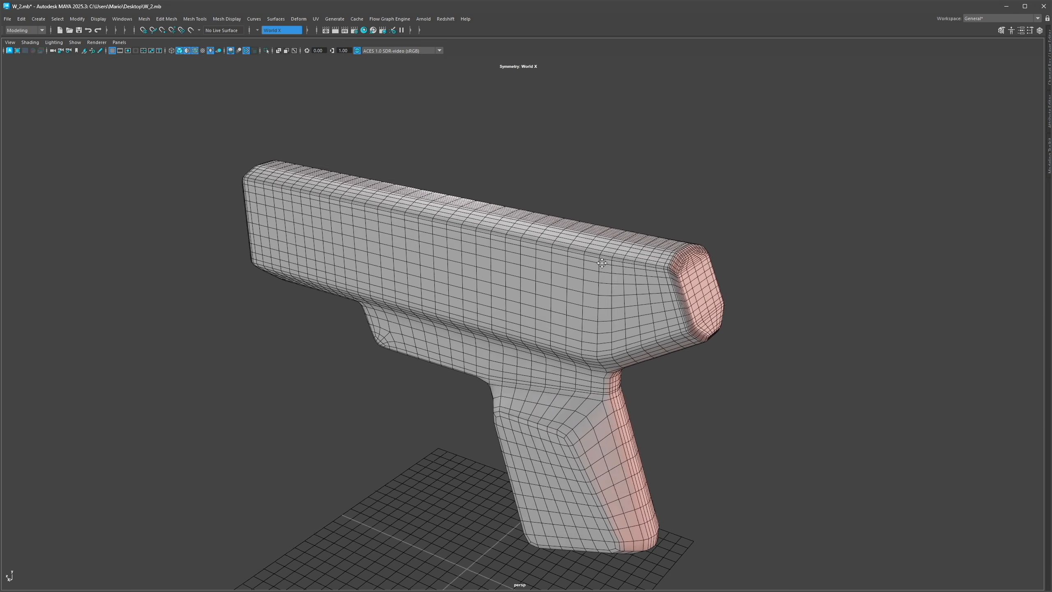
{"action": "scroll", "coordinate": [679, 305], "scroll_direction": "up", "scroll_amount": 8}
{"action": "left_click_drag", "start_coordinate": [563, 222], "coordinate": [518, 248], "text": "alt"}
{"action": "double_click", "coordinate": [522, 256]}
{"action": "double_click", "coordinate": [533, 264], "text": "shift"}
{"action": "double_click", "coordinate": [536, 269], "text": "shift"}
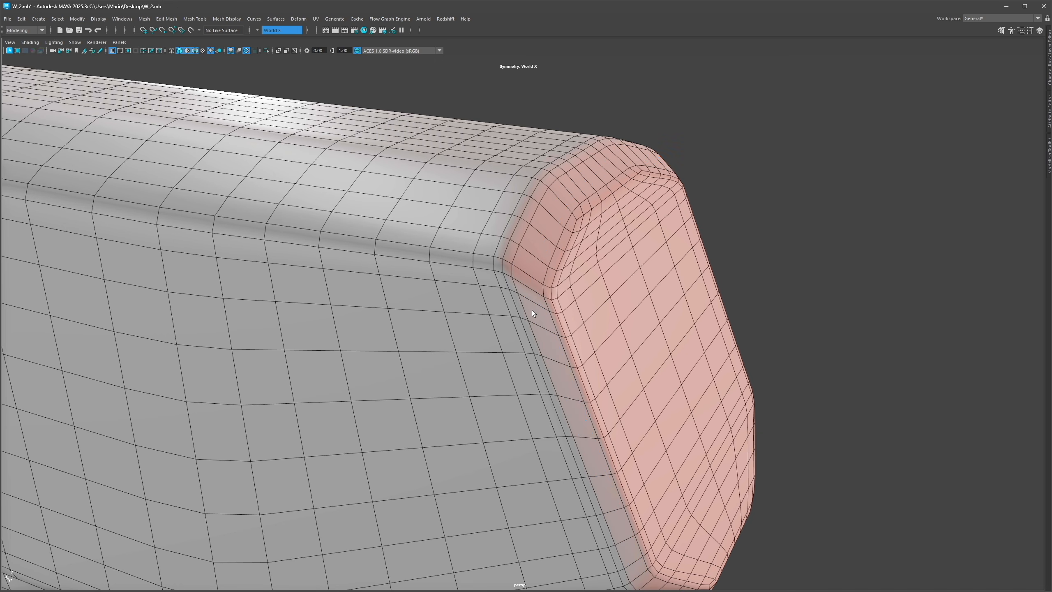
{"action": "left_click_drag", "start_coordinate": [622, 263], "coordinate": [558, 323], "text": "alt"}
{"action": "double_click", "coordinate": [556, 326]}
{"action": "double_click", "coordinate": [551, 323], "text": "shift"}
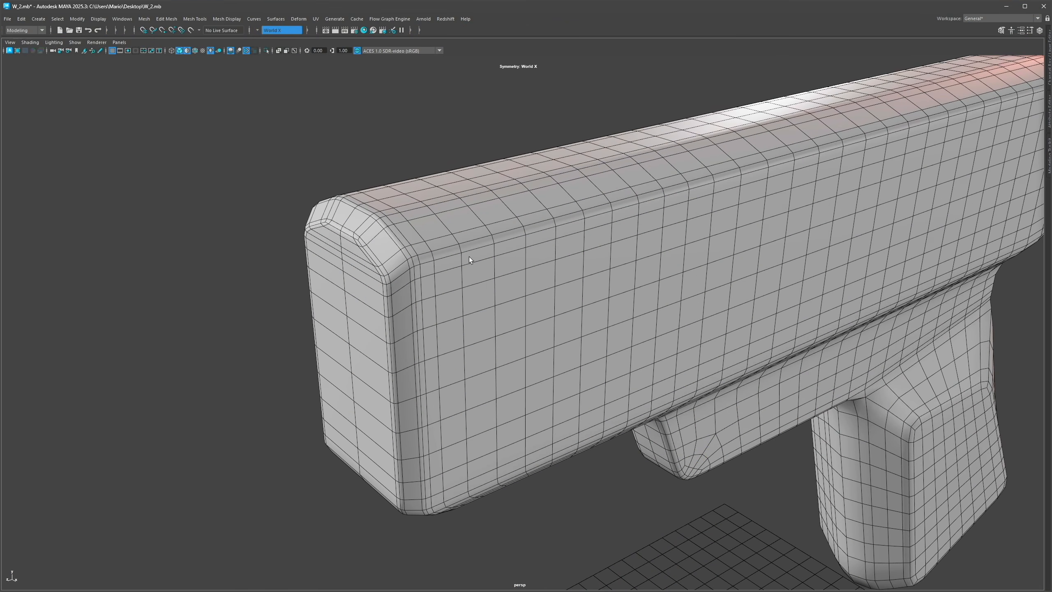
{"action": "left_click_drag", "start_coordinate": [469, 256], "coordinate": [503, 238], "text": "alt"}
{"action": "right_click_drag", "start_coordinate": [504, 238], "coordinate": [451, 257], "text": "alt"}
{"action": "double_click", "coordinate": [442, 279]}
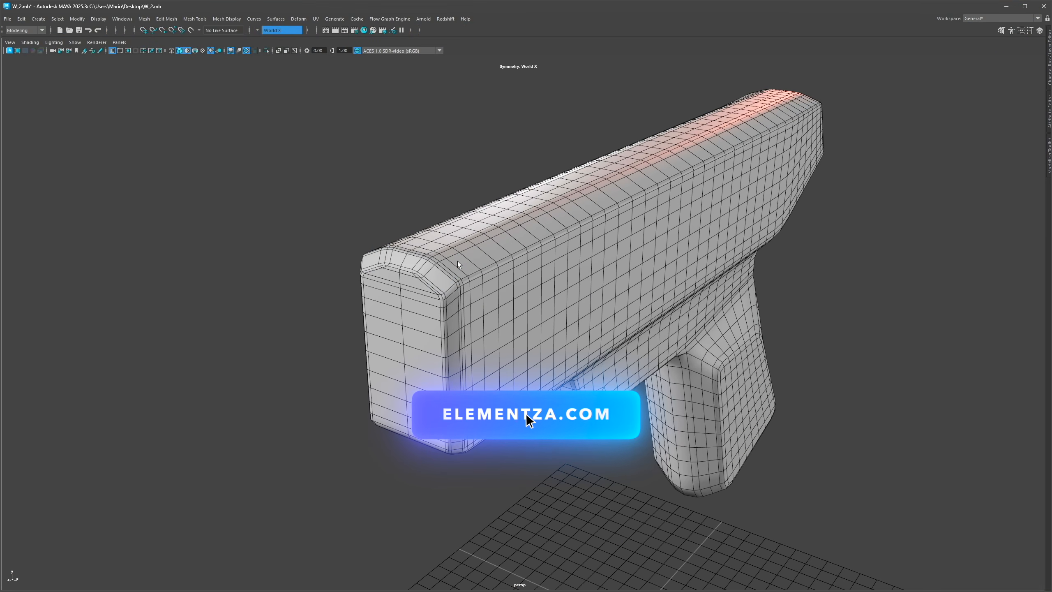
{"action": "key", "text": "F8"}
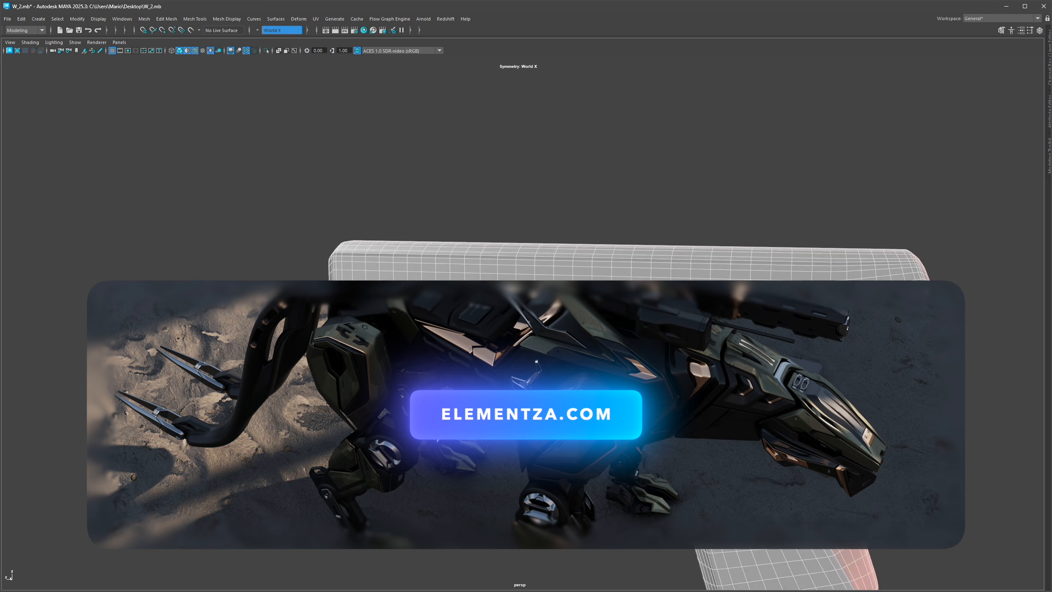
{"action": "middle_click_drag", "start_coordinate": [554, 288], "coordinate": [541, 235], "text": "alt"}
{"action": "mouse_move", "coordinate": [541, 234]}
{"action": "left_mouse_down", "text": "alt"}
{"action": "mouse_move", "coordinate": [526, 235]}
{"action": "mouse_move", "coordinate": [563, 281]}
{"action": "left_mouse_up", "text": "alt"}
{"action": "key", "text": "5"}
{"action": "middle_click_drag", "start_coordinate": [562, 282], "coordinate": [535, 247], "text": "alt"}
{"action": "right_click_drag", "start_coordinate": [535, 247], "coordinate": [598, 266], "text": "alt"}
{"action": "key", "text": "5"}
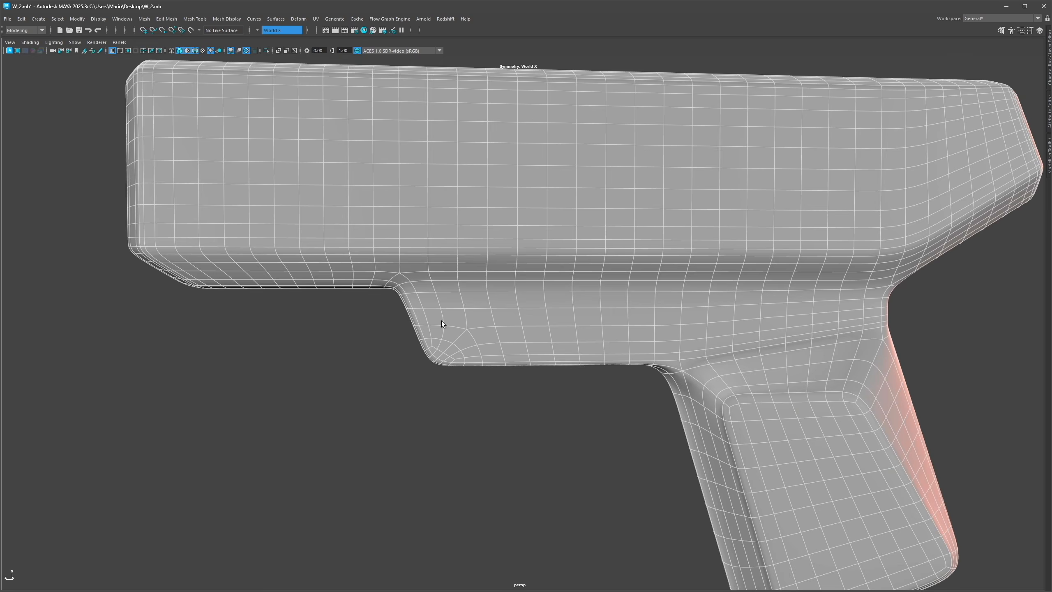
Step: Try to cut a new edge across the trigger guard's side near its rounded corner
{"action": "right_click_drag", "start_coordinate": [441, 321], "coordinate": [458, 352], "text": "alt"}
{"action": "left_click", "coordinate": [454, 330]}
{"action": "key", "text": "Escape"}
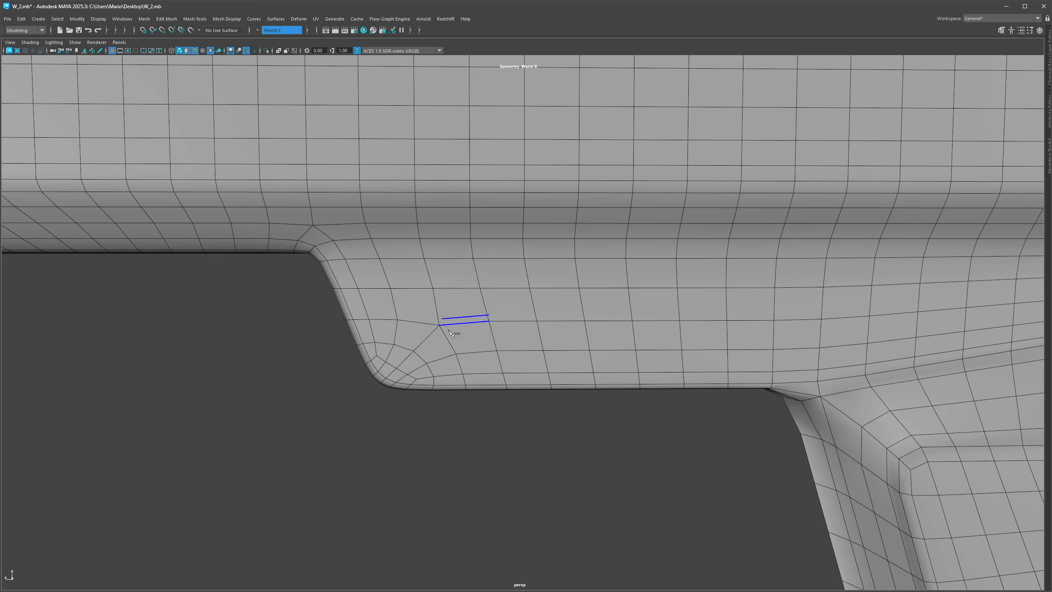
{"action": "left_click", "coordinate": [465, 385]}
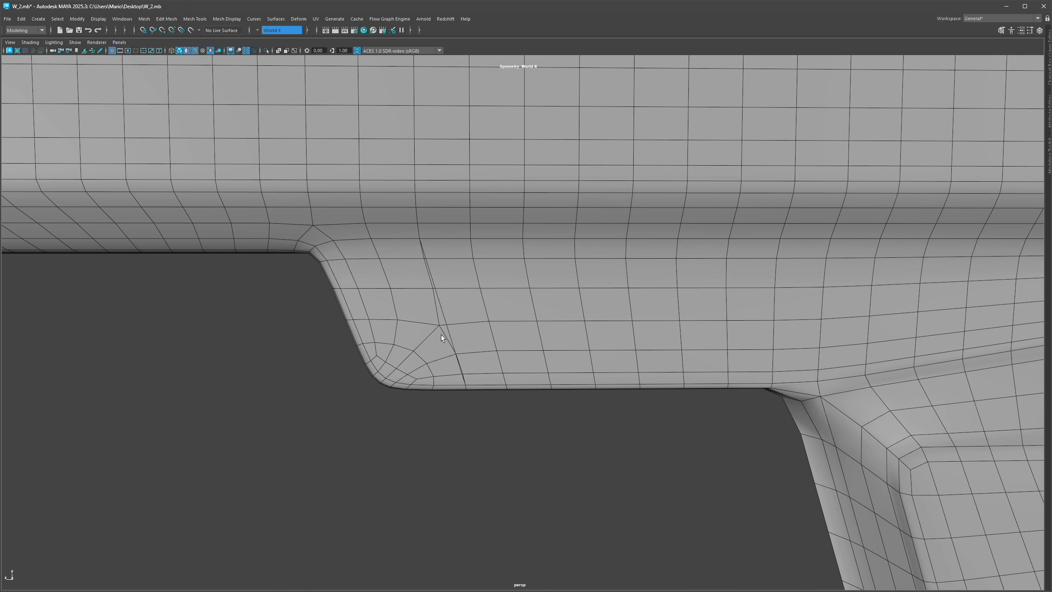
{"action": "right_click_drag", "start_coordinate": [447, 339], "coordinate": [472, 337], "text": "alt"}
{"action": "key", "text": "ctrl+z"}
{"action": "key", "text": "ctrl+z"}
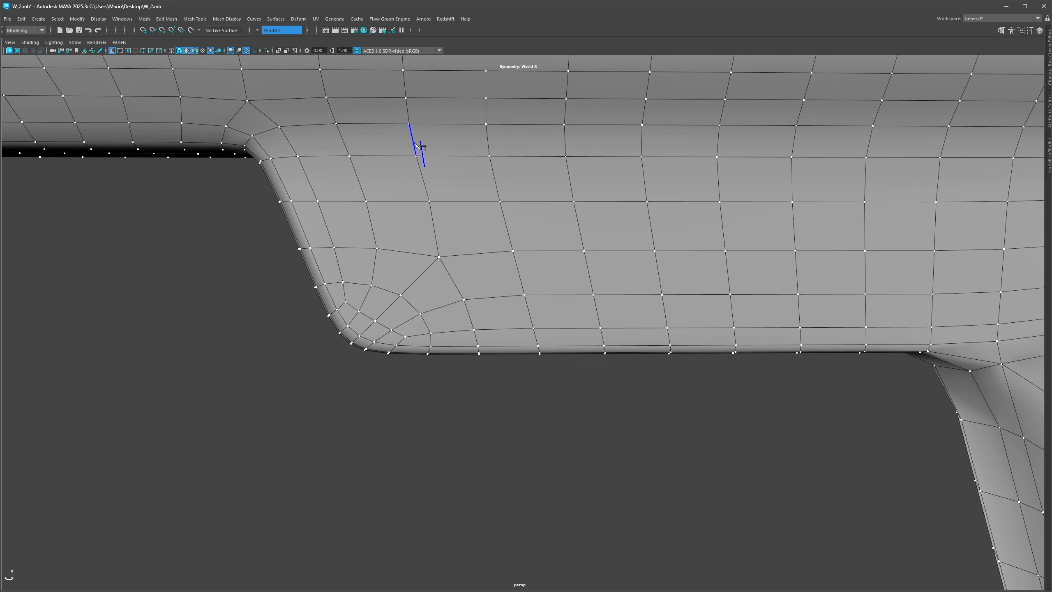
Step: Cut a diagonal edge through the trigger guard's corner faces with Multi-Cut
{"action": "right_click", "coordinate": [477, 347]}
{"action": "right_click_drag", "start_coordinate": [489, 341], "coordinate": [569, 297], "text": "alt"}
{"action": "right_click_drag", "start_coordinate": [445, 334], "coordinate": [475, 295], "text": "shift"}
{"action": "left_click_drag", "start_coordinate": [445, 335], "coordinate": [438, 335]}
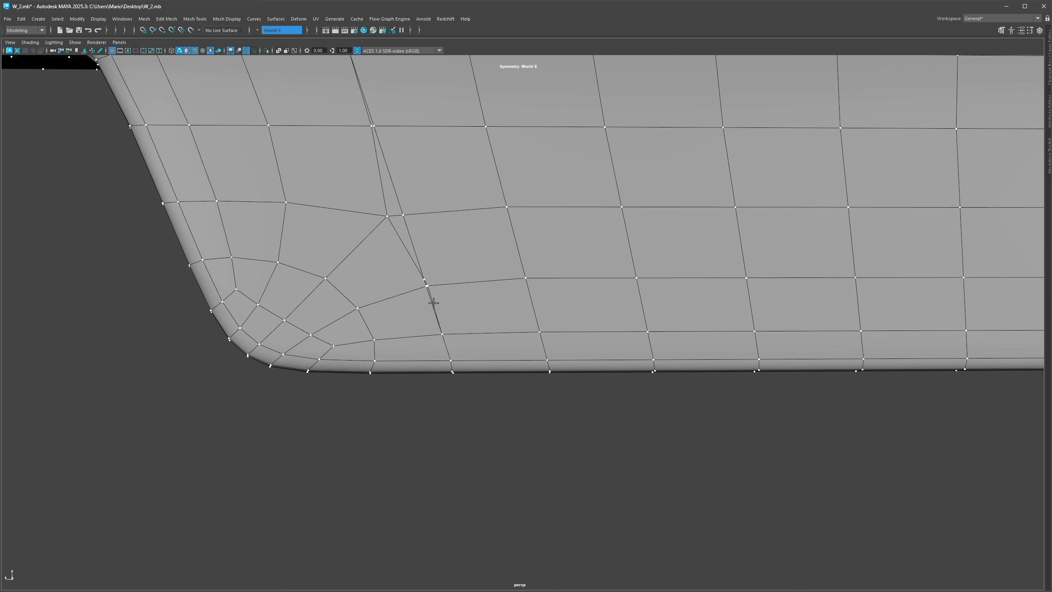
Step: Extrude the faces on the trigger guard's side inward with an offset of 0.04
{"action": "left_click_drag", "start_coordinate": [386, 216], "coordinate": [404, 215]}
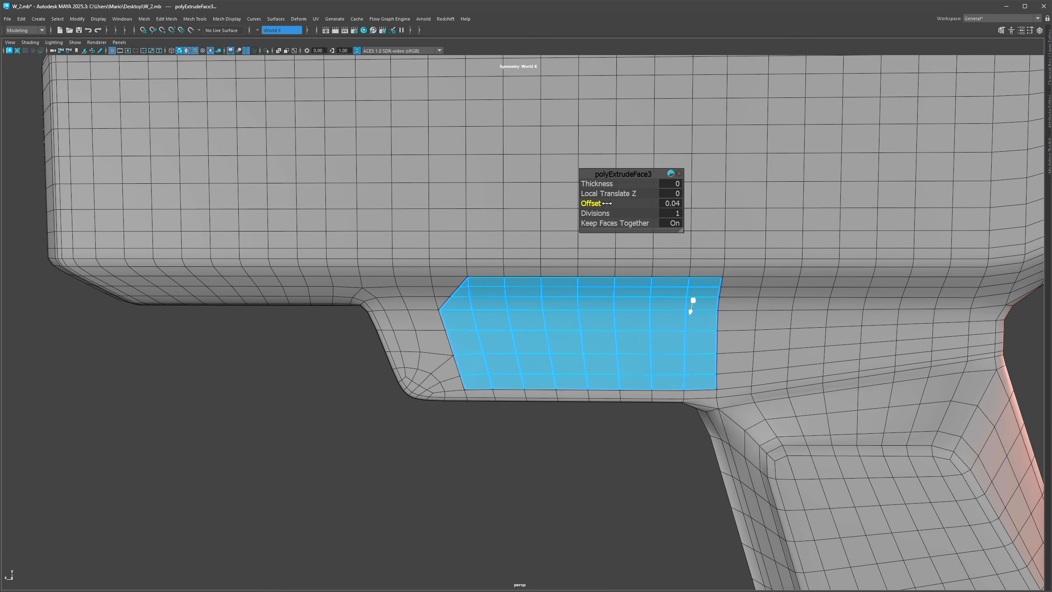
{"action": "left_click_drag", "start_coordinate": [573, 316], "coordinate": [594, 319], "text": "alt"}
{"action": "right_click_drag", "start_coordinate": [594, 319], "coordinate": [638, 330], "text": "alt"}
{"action": "key", "text": "e"}
{"action": "key", "text": "r"}
{"action": "key", "text": "d"}
{"action": "left_click", "coordinate": [721, 367]}
{"action": "left_click_drag", "start_coordinate": [724, 367], "coordinate": [620, 338], "text": "shift"}
{"action": "key", "text": "ctrl+z"}
Step: Delete the extra edges on the trigger guard's side
{"action": "key", "text": "w"}
{"action": "key", "text": "Delete"}
{"action": "right_click_drag", "start_coordinate": [643, 319], "coordinate": [643, 412], "text": "shift"}
{"action": "left_click_drag", "start_coordinate": [635, 354], "coordinate": [664, 318], "text": "alt"}
{"action": "key", "text": "ctrl+Delete"}
{"action": "key", "text": "ctrl+shift+x"}
{"action": "middle_click", "coordinate": [662, 308], "text": "ctrl"}
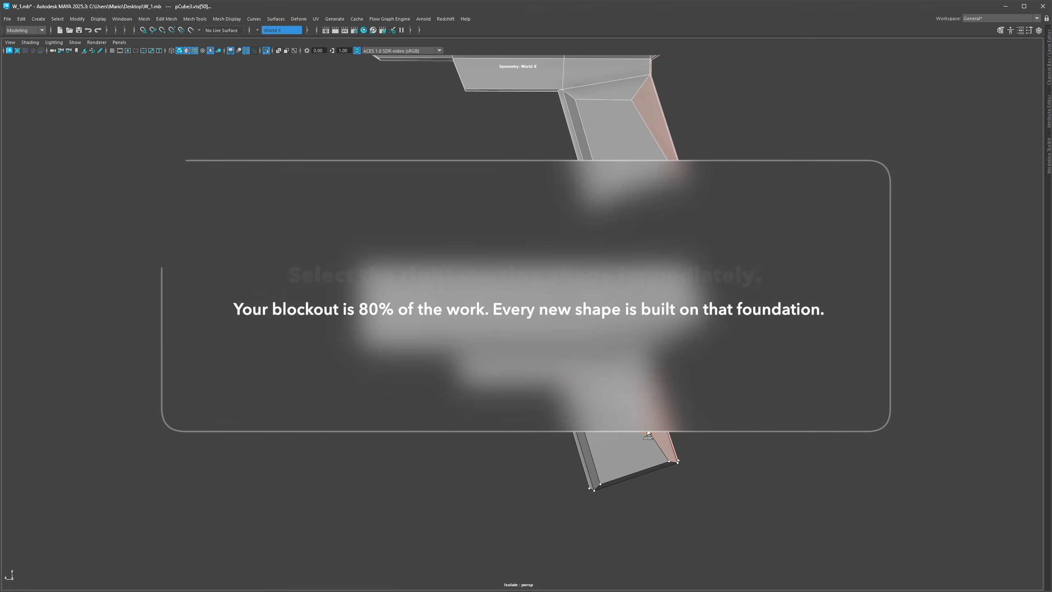
Step: Review the low-poly W_1 blockout isolated in the viewport
{"action": "left_click_drag", "start_coordinate": [648, 431], "coordinate": [651, 426], "text": "ctrl+shift"}
{"action": "left_click_drag", "start_coordinate": [354, 264], "coordinate": [373, 277], "text": "alt"}
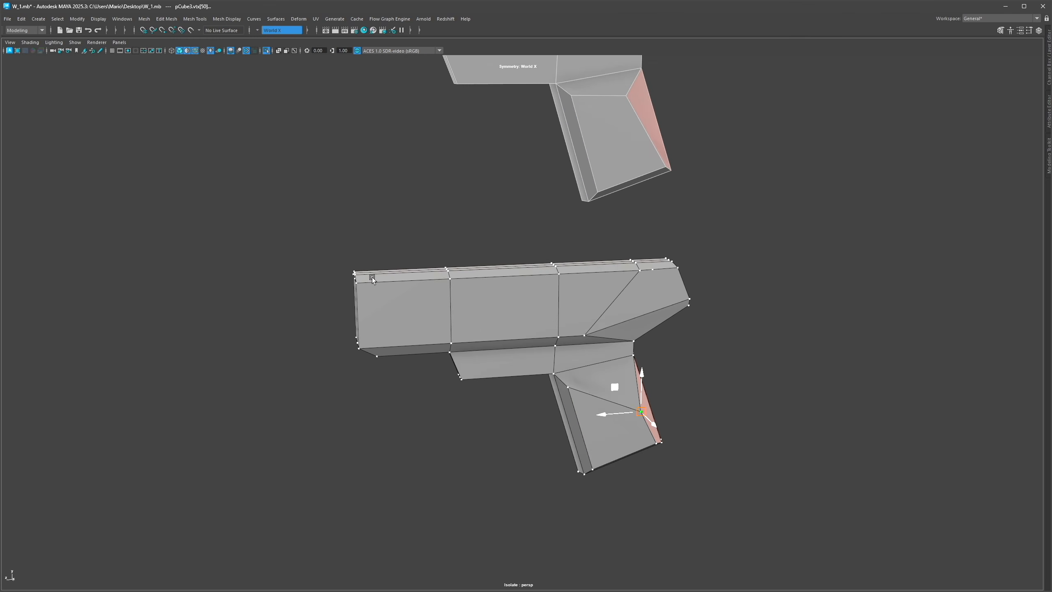
{"action": "middle_click_drag", "start_coordinate": [373, 276], "coordinate": [466, 281], "text": "alt"}
{"action": "scroll", "coordinate": [466, 282], "scroll_direction": "up", "scroll_amount": 4}
{"action": "left_click_drag", "start_coordinate": [466, 281], "coordinate": [464, 279], "text": "alt"}
{"action": "key", "text": "ctrl+shift+x"}
{"action": "middle_click", "coordinate": [578, 349], "text": "ctrl"}
{"action": "middle_click_drag", "start_coordinate": [676, 361], "coordinate": [604, 300], "text": "alt"}
{"action": "mouse_move", "coordinate": [603, 300]}
{"action": "left_mouse_down", "text": "alt"}
{"action": "mouse_move", "coordinate": [582, 292]}
{"action": "mouse_move", "coordinate": [603, 298]}
{"action": "left_mouse_up", "text": "alt"}
{"action": "key", "text": "q"}
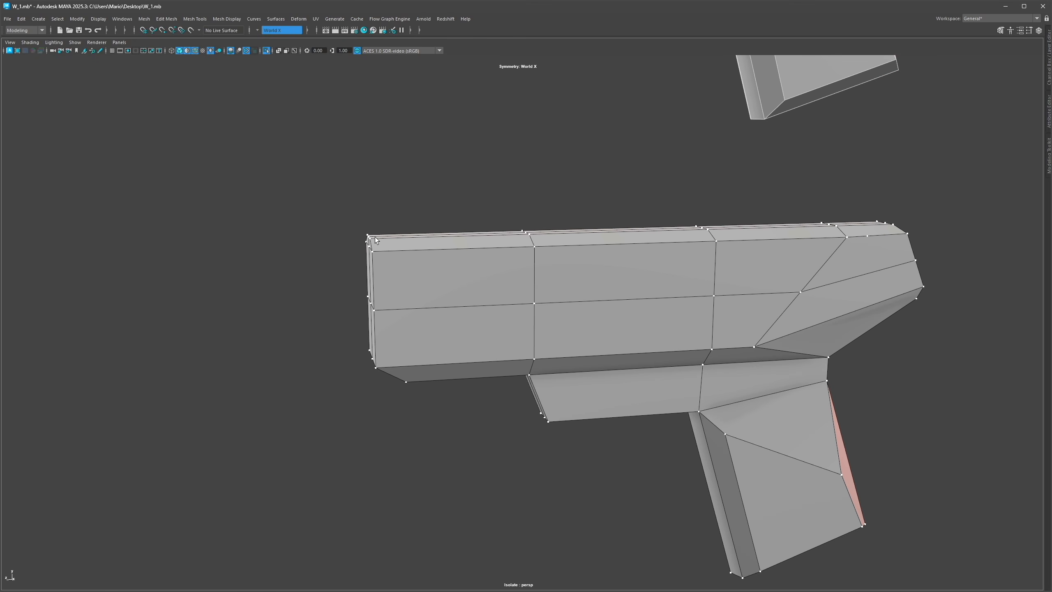
{"action": "left_click_drag", "start_coordinate": [380, 240], "coordinate": [377, 236], "text": "alt"}
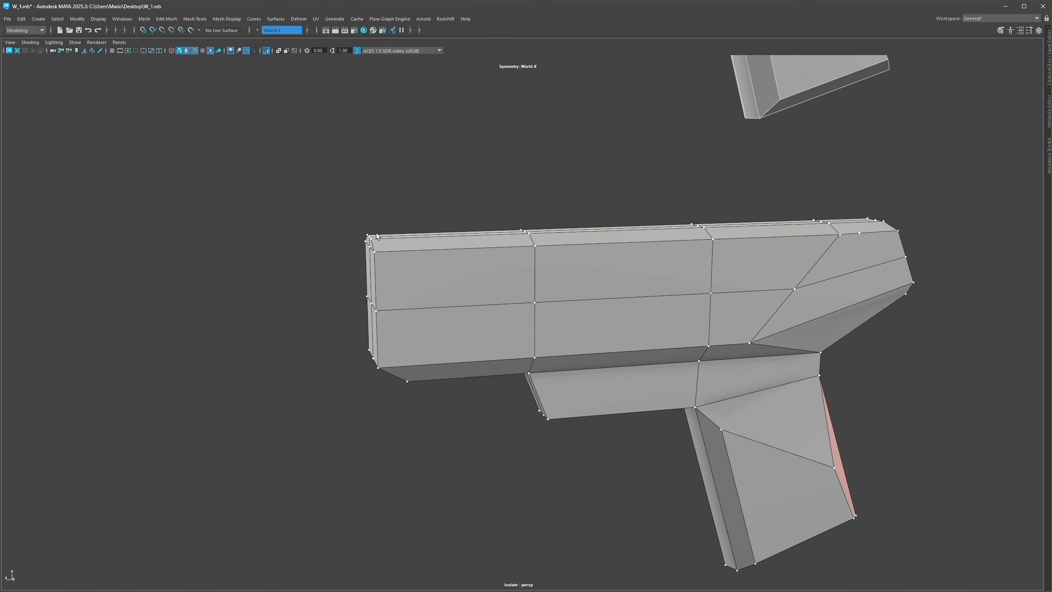
Step: Move the barrel's rear top corner vertex forward to chamfer the corner
{"action": "left_click_drag", "start_coordinate": [355, 245], "coordinate": [437, 227]}
{"action": "left_click_drag", "start_coordinate": [377, 301], "coordinate": [374, 293], "text": "alt"}
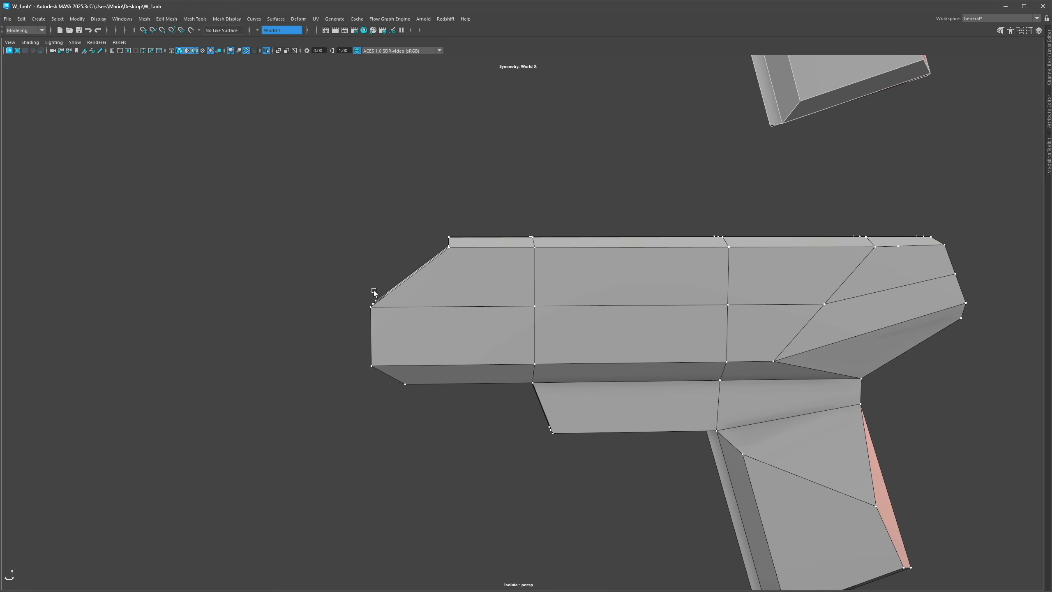
{"action": "key", "text": "ctrl+z"}
Step: Slide a vertex along the barrel's middle edge toward the rear to reroute the diagonal edge
{"action": "left_click_drag", "start_coordinate": [436, 288], "coordinate": [426, 293], "text": "alt"}
{"action": "middle_click_drag", "start_coordinate": [636, 298], "coordinate": [490, 299], "text": "alt"}
{"action": "left_click_drag", "start_coordinate": [680, 296], "coordinate": [558, 308]}
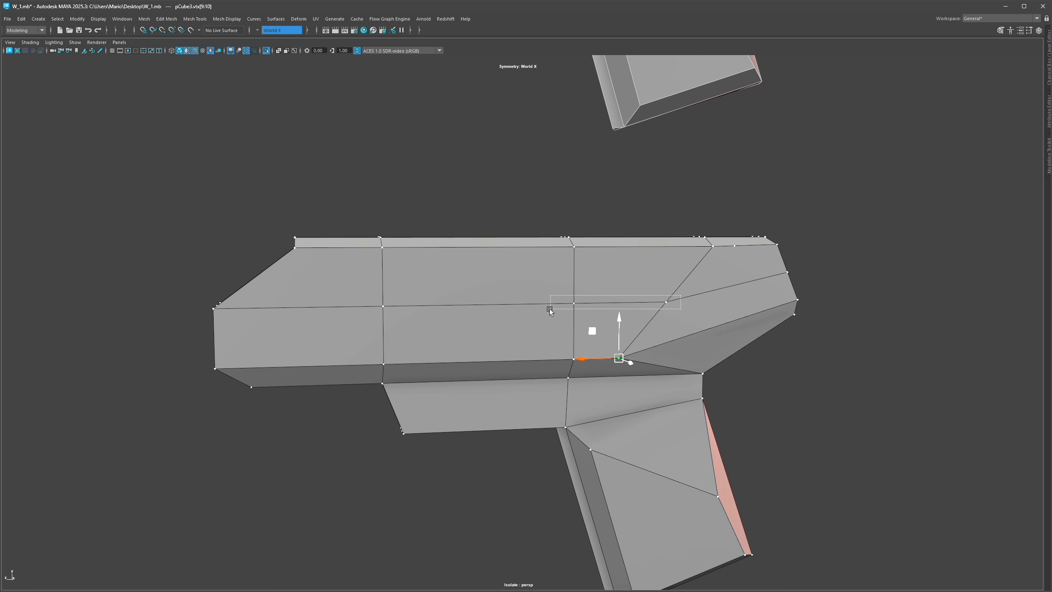
{"action": "left_click_drag", "start_coordinate": [617, 355], "coordinate": [613, 362]}
{"action": "mouse_move", "coordinate": [613, 361]}
{"action": "left_mouse_down", "text": "alt"}
{"action": "mouse_move", "coordinate": [679, 361]}
{"action": "mouse_move", "coordinate": [629, 359]}
{"action": "left_mouse_up", "text": "alt"}
{"action": "right_click_drag", "start_coordinate": [643, 316], "coordinate": [712, 269]}
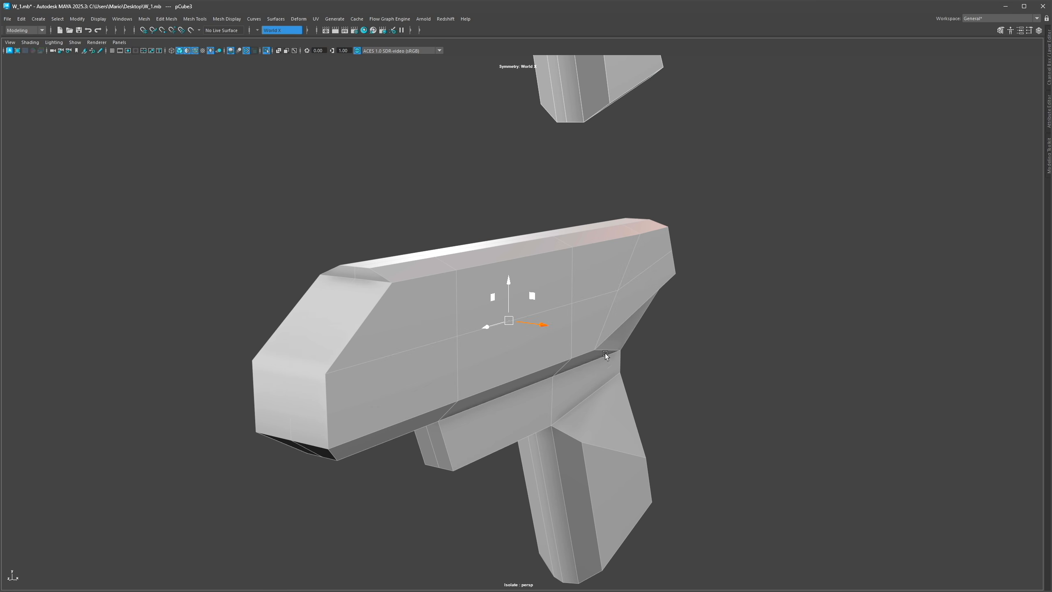
{"action": "left_click_drag", "start_coordinate": [607, 357], "coordinate": [566, 333], "text": "alt"}
{"action": "right_click_drag", "start_coordinate": [692, 289], "coordinate": [660, 287]}
{"action": "left_click_drag", "start_coordinate": [592, 282], "coordinate": [585, 301]}
{"action": "key", "text": "ctrl+z"}
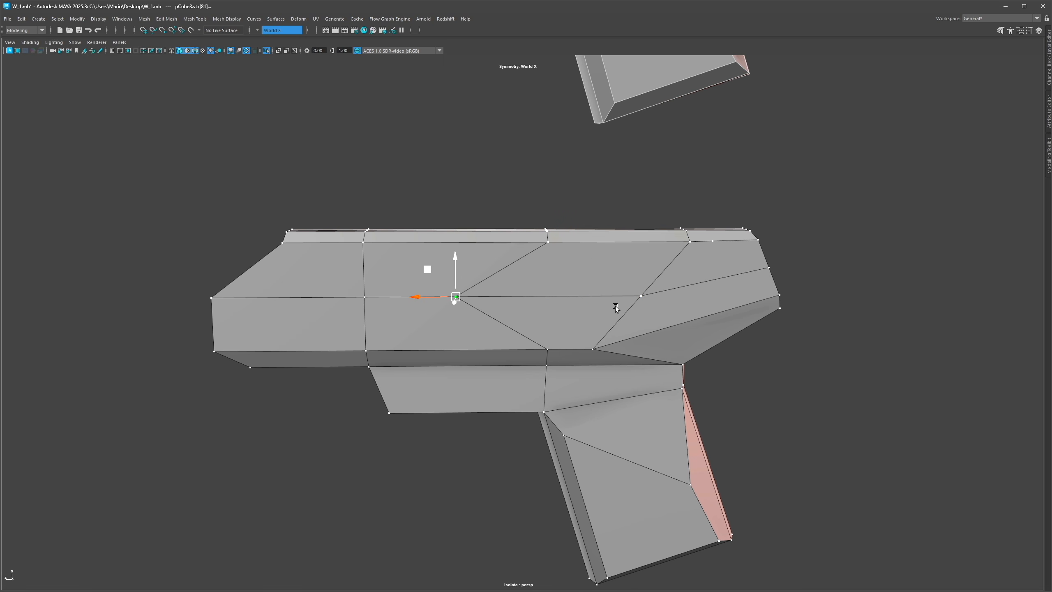
Step: Slide a second middle-edge vertex and a top-edge vertex rearward to spread the barrel's diagonal edges evenly
{"action": "left_click_drag", "start_coordinate": [597, 303], "coordinate": [506, 291]}
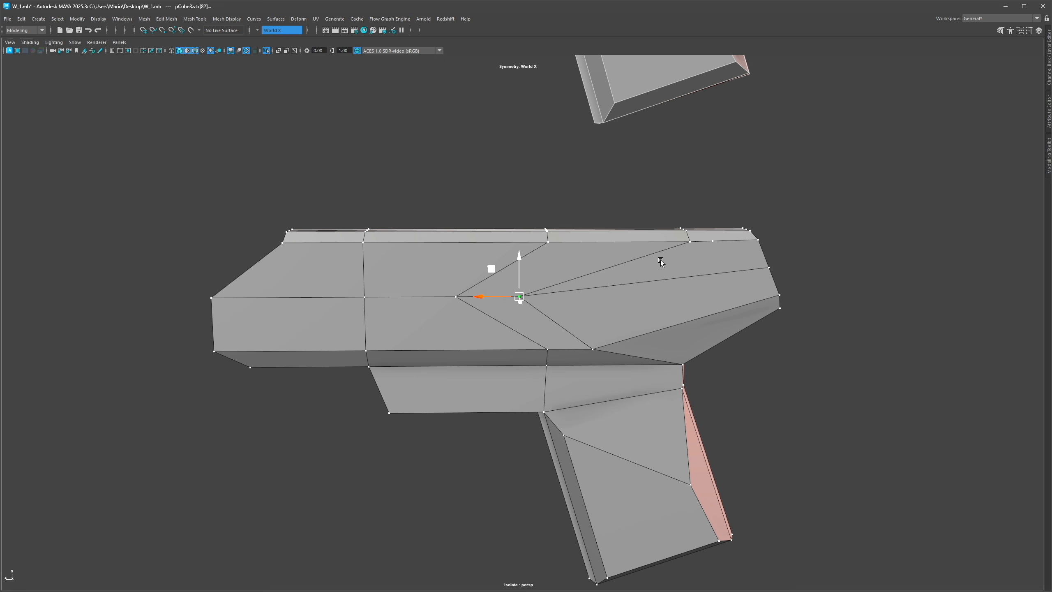
{"action": "middle_click_drag", "start_coordinate": [684, 244], "coordinate": [678, 202], "text": "alt"}
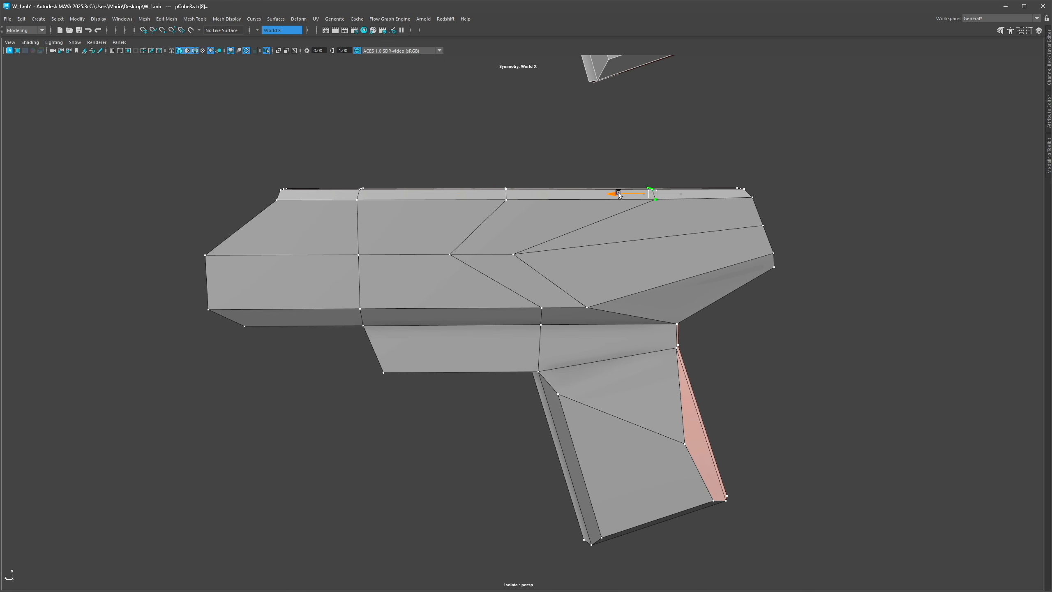
{"action": "left_click_drag", "start_coordinate": [492, 195], "coordinate": [523, 195]}
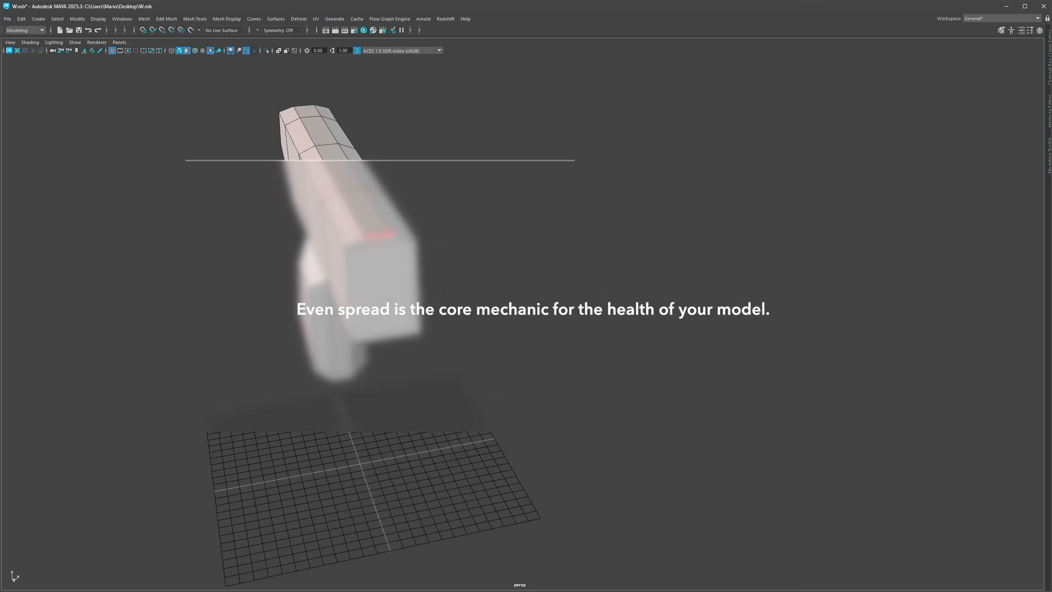
{"action": "left_click", "coordinate": [387, 236]}
{"action": "right_click_drag", "start_coordinate": [457, 232], "coordinate": [457, 209]}
{"action": "left_click_drag", "start_coordinate": [448, 177], "coordinate": [447, 245], "text": "alt"}
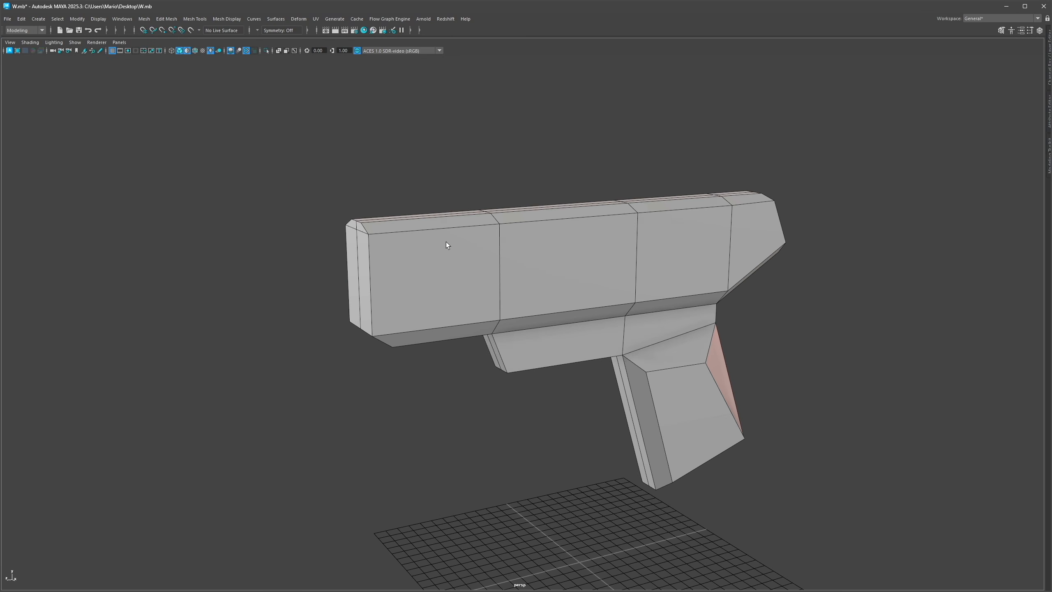
Step: Insert evenly spaced vertical edge loops along the gun's barrel, trigger guard and grip
{"action": "left_click_drag", "start_coordinate": [510, 252], "coordinate": [463, 241], "text": "alt"}
{"action": "right_click_drag", "start_coordinate": [535, 303], "coordinate": [587, 299], "text": "shift"}
{"action": "middle_click", "coordinate": [490, 303], "text": "ctrl"}
{"action": "middle_click", "coordinate": [592, 285], "text": "ctrl"}
{"action": "middle_click", "coordinate": [592, 276], "text": "ctrl"}
{"action": "middle_click", "coordinate": [597, 240], "text": "ctrl"}
{"action": "middle_click", "coordinate": [344, 267], "text": "ctrl"}
{"action": "middle_click_drag", "start_coordinate": [644, 319], "coordinate": [536, 307], "text": "alt"}
{"action": "middle_click", "coordinate": [536, 306], "text": "ctrl"}
{"action": "middle_click", "coordinate": [564, 286], "text": "ctrl"}
{"action": "middle_click", "coordinate": [519, 267], "text": "ctrl"}
{"action": "middle_click_drag", "start_coordinate": [556, 362], "coordinate": [555, 329], "text": "alt"}
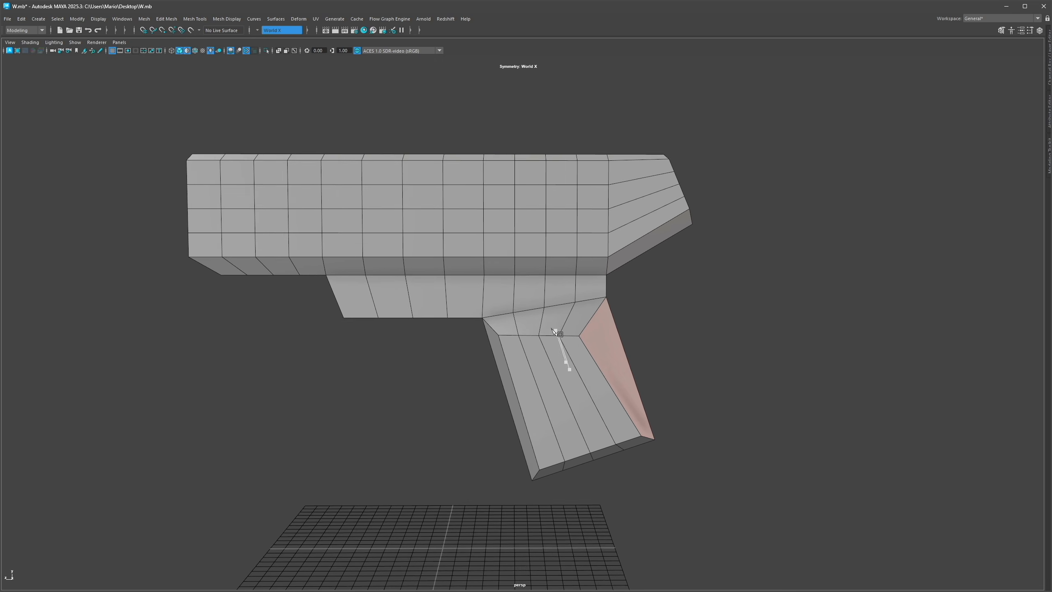
Step: Insert horizontal edge loops across the grip
{"action": "left_click_drag", "start_coordinate": [555, 330], "coordinate": [561, 323], "text": "alt"}
{"action": "middle_click", "coordinate": [581, 430], "text": "ctrl"}
{"action": "middle_click", "coordinate": [570, 379], "text": "ctrl"}
{"action": "middle_click", "coordinate": [594, 413], "text": "ctrl"}
{"action": "middle_click_drag", "start_coordinate": [571, 366], "coordinate": [581, 357], "text": "alt"}
Step: Delete two horizontal edge loops from the grip's upper area
{"action": "scroll", "coordinate": [581, 357], "scroll_direction": "up", "scroll_amount": 2}
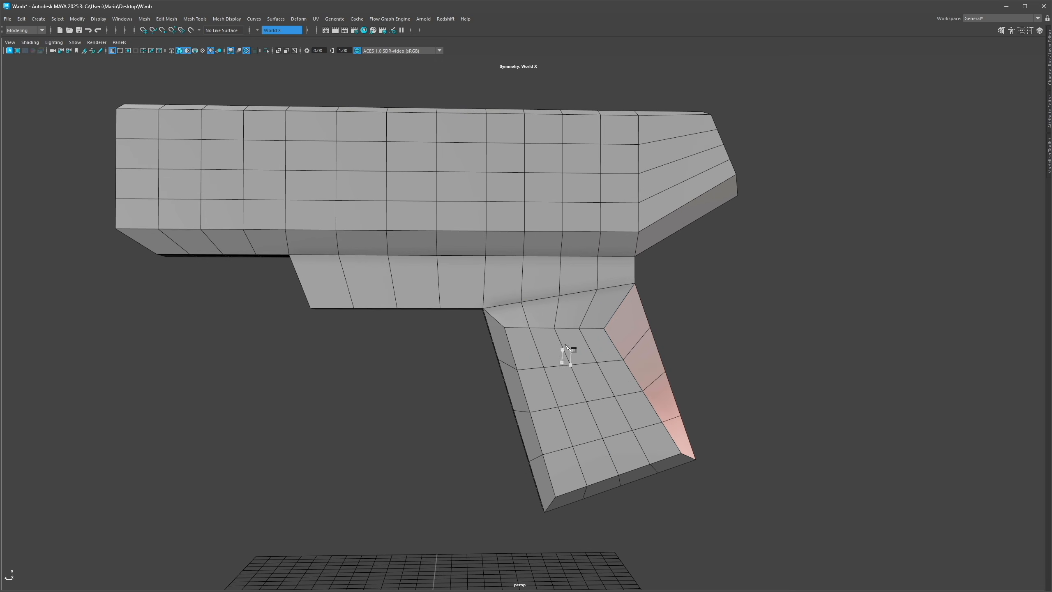
{"action": "middle_click_drag", "start_coordinate": [445, 271], "coordinate": [552, 345], "text": "alt"}
{"action": "double_click", "coordinate": [499, 345], "text": "shift"}
{"action": "double_click", "coordinate": [454, 355], "text": "shift"}
{"action": "key", "text": "ctrl+Delete"}
Step: Highlight the four vertical edge loops running through the trigger guard area
{"action": "right_click_drag", "start_coordinate": [524, 236], "coordinate": [477, 263]}
{"action": "left_click", "coordinate": [484, 245]}
{"action": "middle_click_drag", "start_coordinate": [484, 246], "coordinate": [447, 237], "text": "alt"}
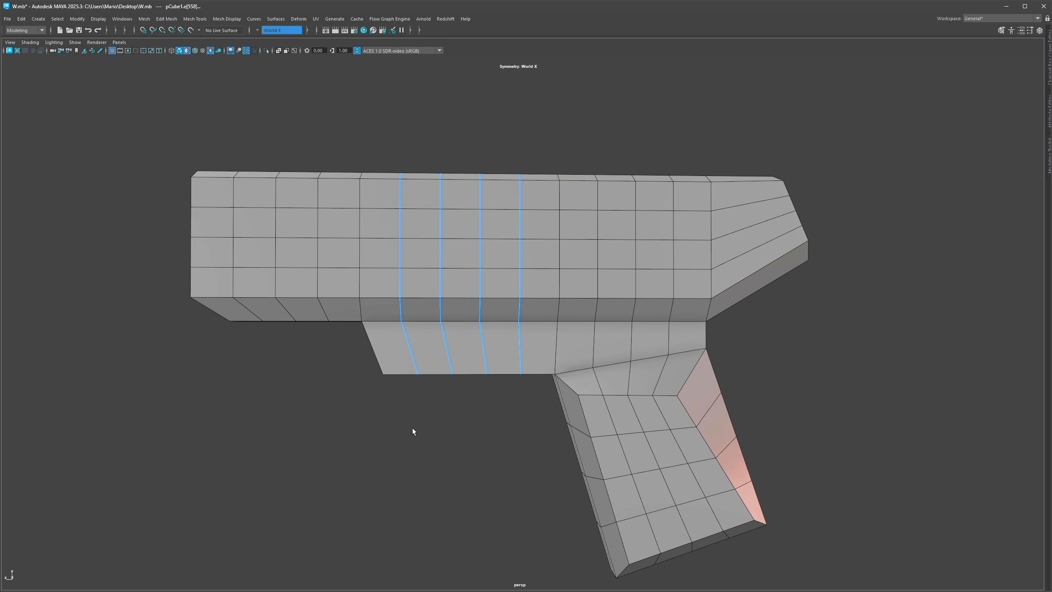
{"action": "left_click", "coordinate": [412, 428]}
Step: Delete three horizontal edge loops from the grip
{"action": "middle_click_drag", "start_coordinate": [627, 446], "coordinate": [547, 401], "text": "alt"}
{"action": "double_click", "coordinate": [542, 390]}
{"action": "double_click", "coordinate": [567, 422], "text": "shift"}
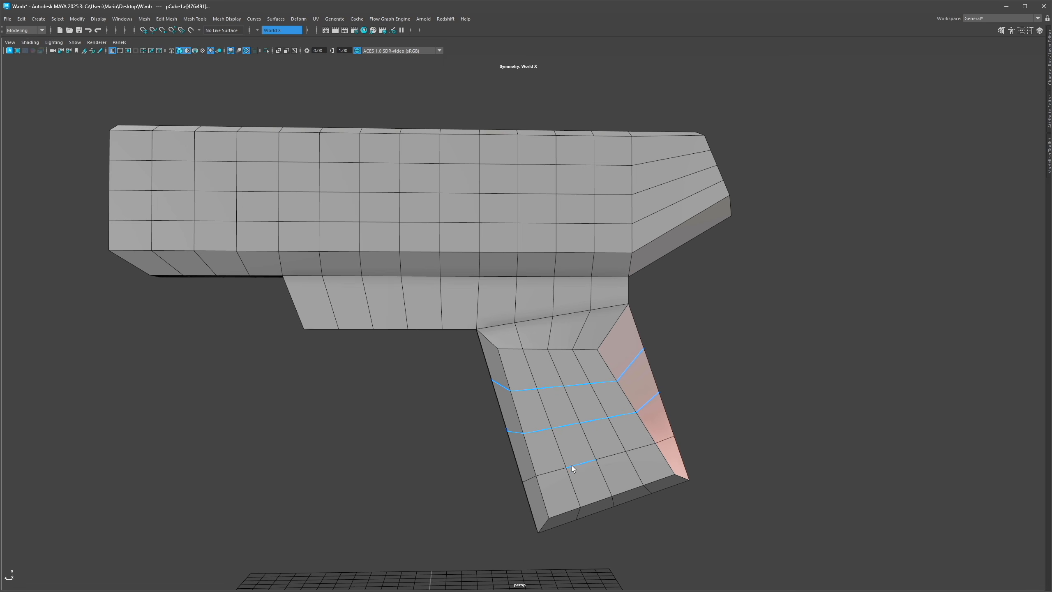
{"action": "key", "text": "g"}
{"action": "left_click", "coordinate": [586, 440]}
{"action": "middle_click_drag", "start_coordinate": [723, 384], "coordinate": [763, 372], "text": "alt"}
{"action": "left_click", "coordinate": [763, 372]}
{"action": "left_click_drag", "start_coordinate": [763, 372], "coordinate": [425, 338], "text": "alt"}
{"action": "left_click_drag", "start_coordinate": [424, 337], "coordinate": [654, 312], "text": "alt"}
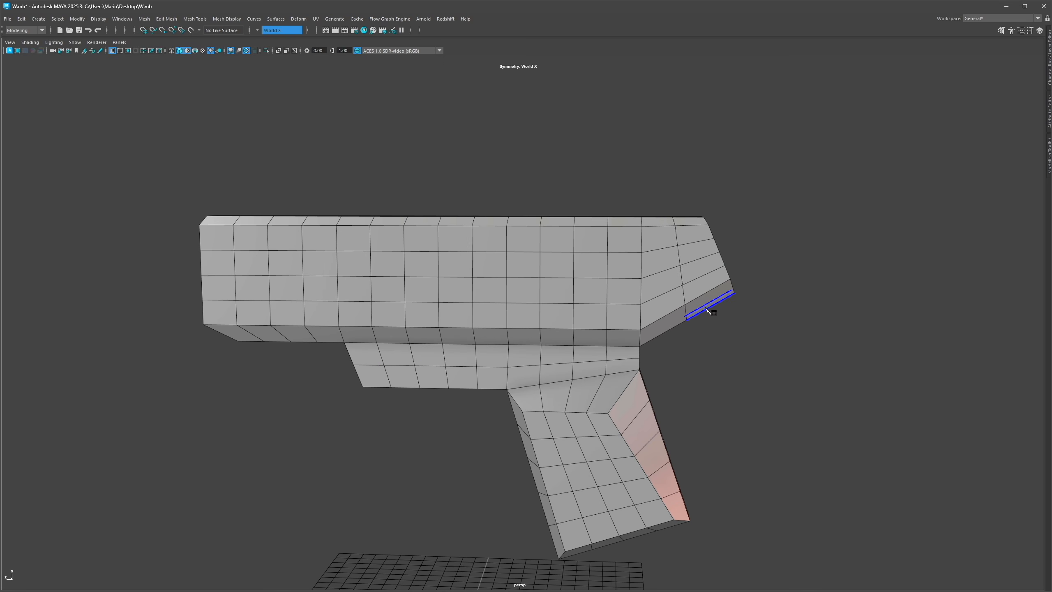
{"action": "right_click", "coordinate": [665, 240]}
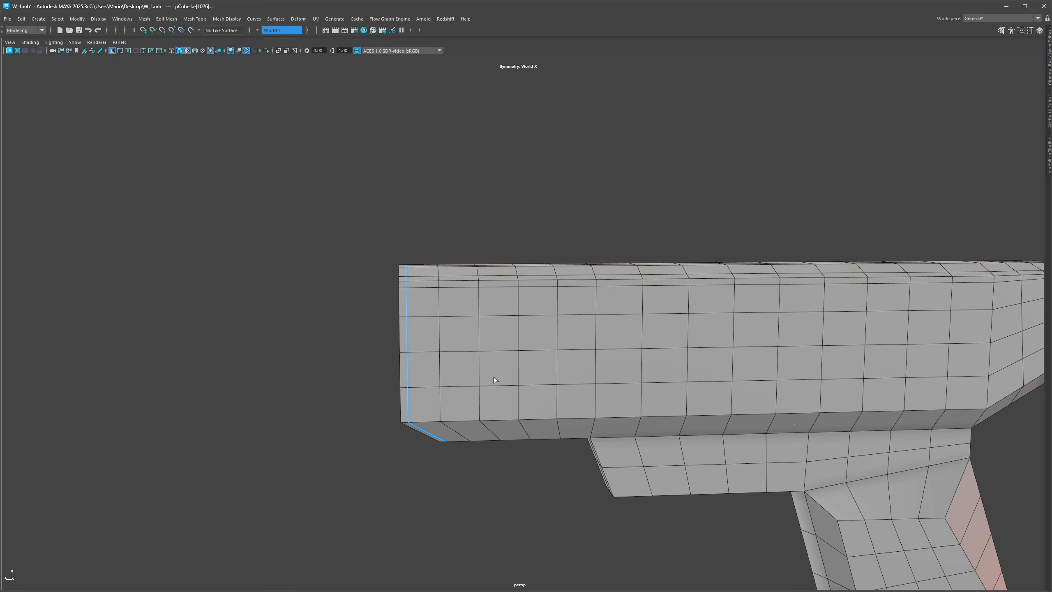
Step: Inspect the barrel's support edge loops while toggling the smooth mesh preview
{"action": "middle_click_drag", "start_coordinate": [493, 380], "coordinate": [458, 344], "text": "alt"}
{"action": "left_click", "coordinate": [455, 346]}
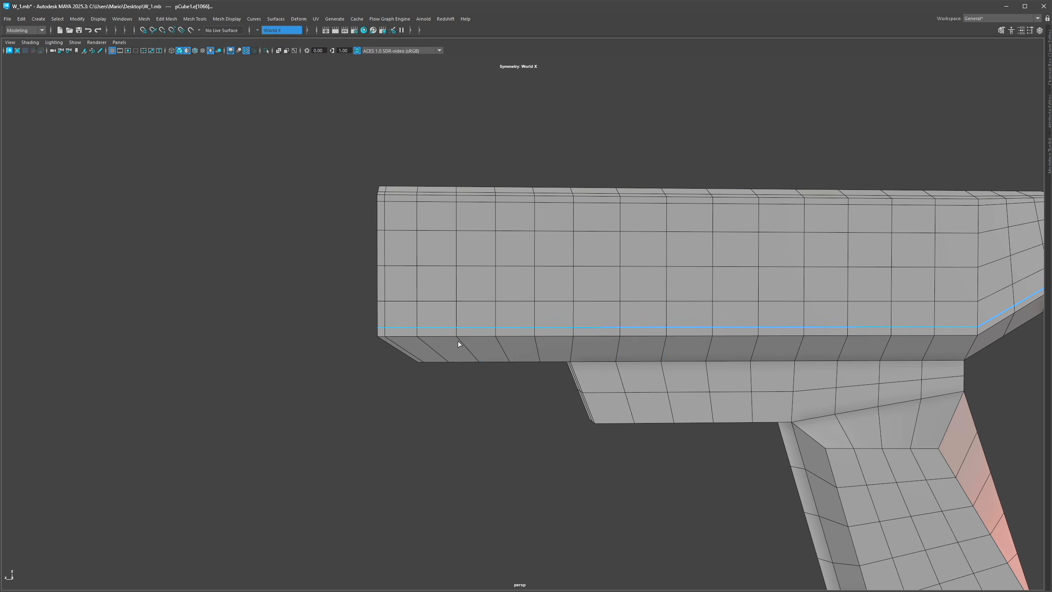
{"action": "left_click", "coordinate": [473, 354]}
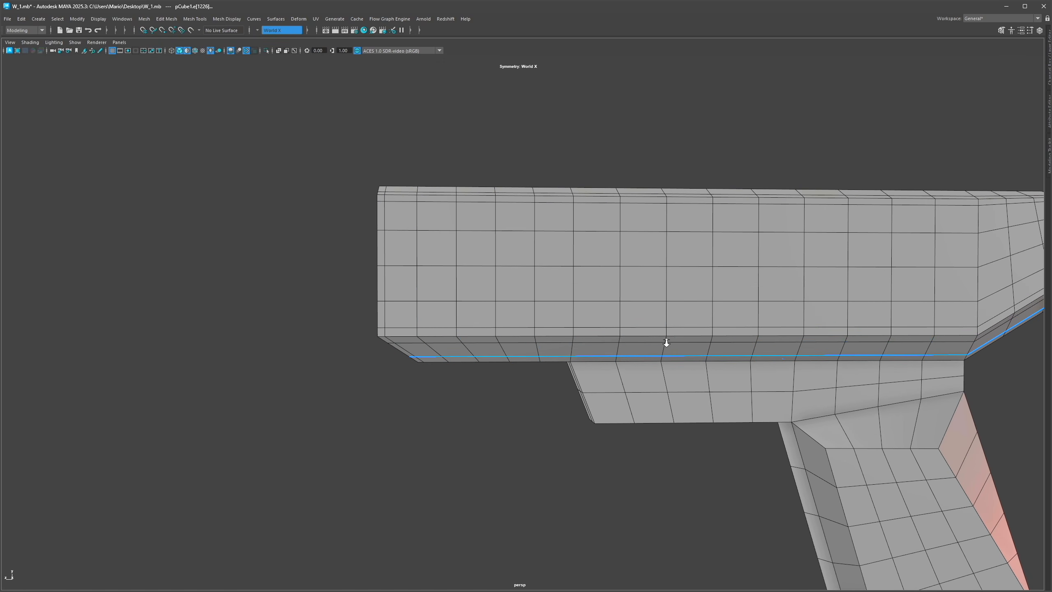
{"action": "right_click_drag", "start_coordinate": [668, 342], "coordinate": [564, 347], "text": "alt"}
{"action": "left_click", "coordinate": [562, 388]}
{"action": "middle_click_drag", "start_coordinate": [562, 388], "coordinate": [553, 325], "text": "alt"}
{"action": "left_click", "coordinate": [559, 297]}
{"action": "left_click_drag", "start_coordinate": [559, 297], "coordinate": [426, 259], "text": "alt"}
{"action": "key", "text": "3"}
{"action": "left_click", "coordinate": [331, 243]}
{"action": "left_click", "coordinate": [482, 158]}
{"action": "left_click_drag", "start_coordinate": [481, 158], "coordinate": [410, 266], "text": "alt"}
{"action": "key", "text": "1"}
{"action": "right_click_drag", "start_coordinate": [409, 266], "coordinate": [453, 238], "text": "alt"}
Step: Delete the extra support edge loops along the barrel's top edge
{"action": "key", "text": "g"}
{"action": "middle_click_drag", "start_coordinate": [350, 209], "coordinate": [392, 248], "text": "alt"}
{"action": "left_click_drag", "start_coordinate": [391, 247], "coordinate": [373, 245], "text": "alt"}
{"action": "left_click", "coordinate": [374, 247]}
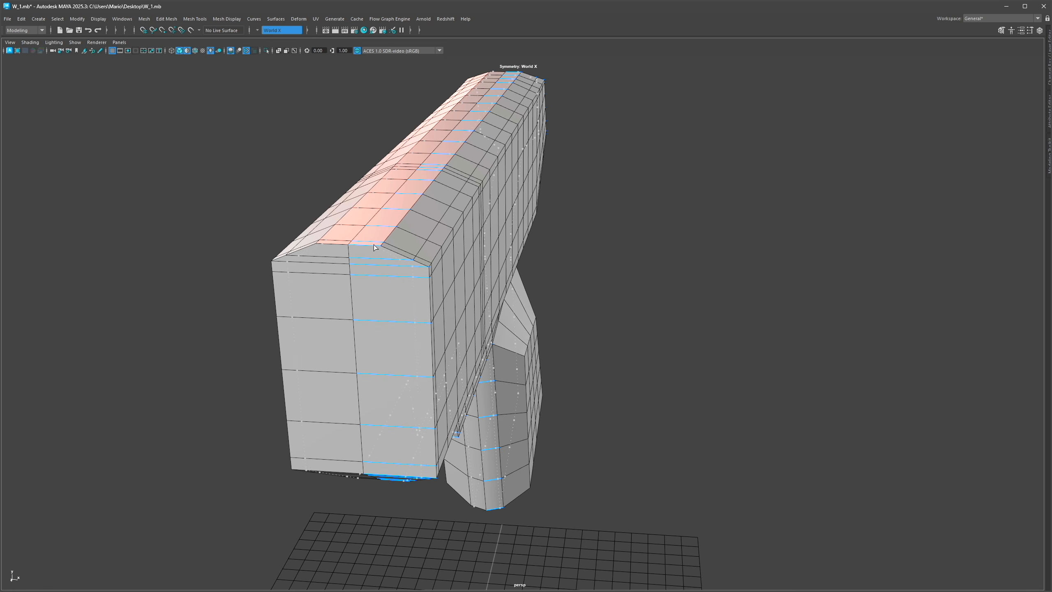
{"action": "mouse_move", "coordinate": [371, 245]}
{"action": "left_mouse_down", "text": "alt"}
{"action": "mouse_move", "coordinate": [393, 248]}
{"action": "mouse_move", "coordinate": [369, 232]}
{"action": "left_mouse_up", "text": "alt"}
{"action": "right_click_drag", "start_coordinate": [369, 232], "coordinate": [408, 265], "text": "alt"}
{"action": "right_click_drag", "start_coordinate": [409, 269], "coordinate": [411, 253]}
{"action": "double_click", "coordinate": [433, 248]}
{"action": "key", "text": "ctrl+Delete"}
{"action": "key", "text": "g"}
{"action": "left_click", "coordinate": [452, 244]}
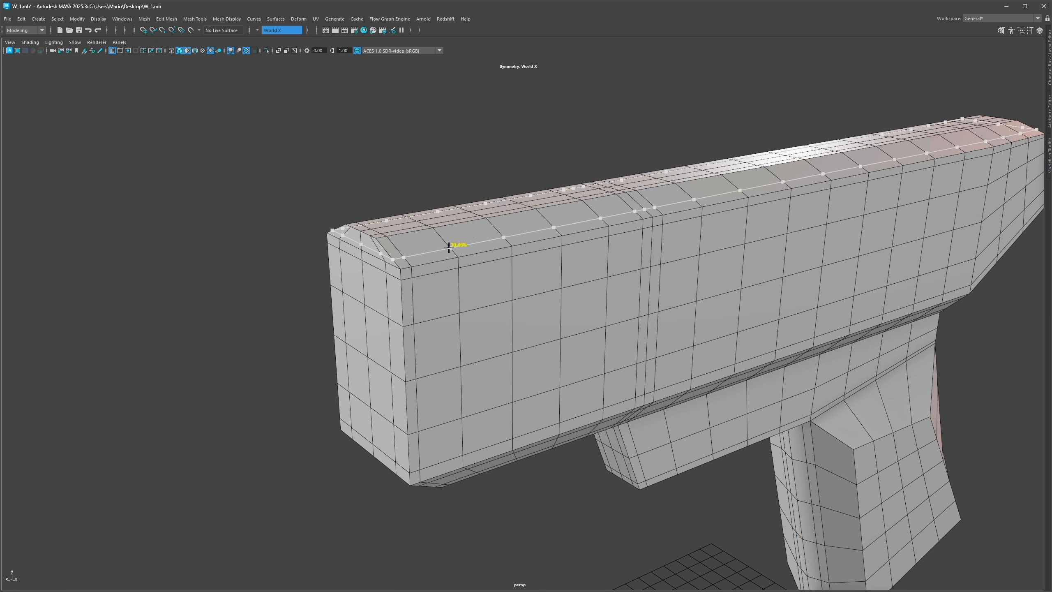
Step: Delete more support loops at the barrel's rear face, checking the smooth mesh preview
{"action": "key", "text": "3"}
{"action": "mouse_move", "coordinate": [355, 192]}
{"action": "left_mouse_down", "text": "alt"}
{"action": "mouse_move", "coordinate": [566, 244]}
{"action": "mouse_move", "coordinate": [564, 291]}
{"action": "mouse_move", "coordinate": [515, 304]}
{"action": "mouse_move", "coordinate": [491, 340]}
{"action": "mouse_move", "coordinate": [512, 296]}
{"action": "mouse_move", "coordinate": [432, 316]}
{"action": "left_mouse_up", "text": "alt"}
{"action": "left_click", "coordinate": [432, 313]}
{"action": "key", "text": "1"}
{"action": "key", "text": "g"}
{"action": "left_click", "coordinate": [423, 321]}
{"action": "key", "text": "g"}
{"action": "middle_click", "coordinate": [406, 322], "text": "ctrl"}
{"action": "left_click_drag", "start_coordinate": [436, 305], "coordinate": [410, 309], "text": "alt"}
{"action": "double_click", "coordinate": [409, 309]}
{"action": "key", "text": "w"}
{"action": "left_click_drag", "start_coordinate": [692, 263], "coordinate": [692, 267], "text": "ctrl+shift"}
{"action": "key", "text": "ctrl+Delete"}
{"action": "key", "text": "g"}
{"action": "left_click", "coordinate": [433, 311], "text": "ctrl"}
{"action": "left_click_drag", "start_coordinate": [433, 311], "coordinate": [468, 434], "text": "alt"}
{"action": "key", "text": "3"}
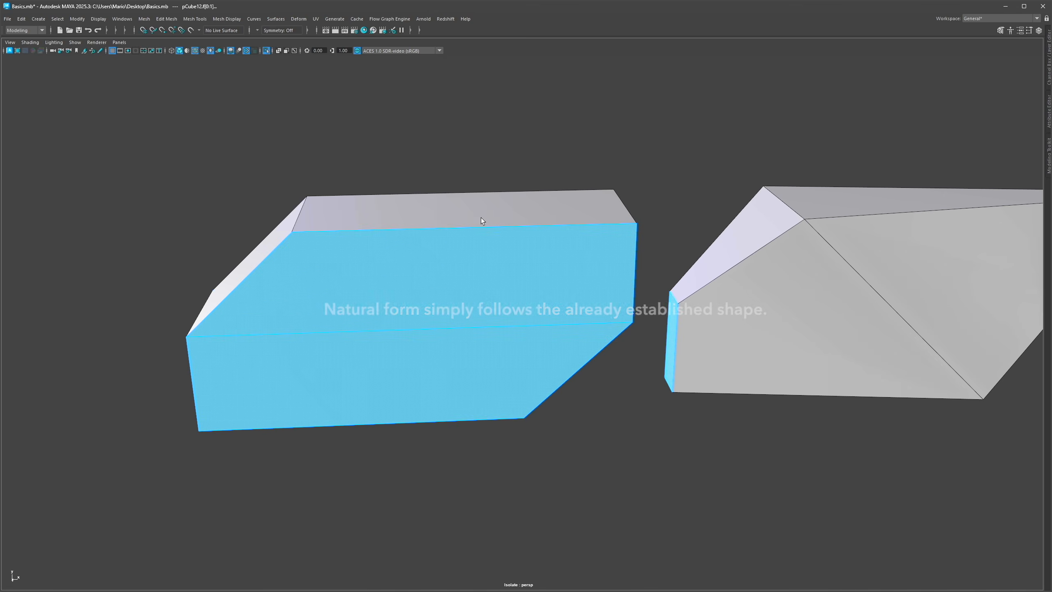
{"action": "left_click", "coordinate": [481, 215]}
{"action": "key", "text": "F8"}
{"action": "left_click_drag", "start_coordinate": [410, 146], "coordinate": [690, 275]}
{"action": "left_click_drag", "start_coordinate": [690, 276], "coordinate": [652, 277], "text": "alt"}
{"action": "right_click_drag", "start_coordinate": [652, 276], "coordinate": [559, 277], "text": "alt"}
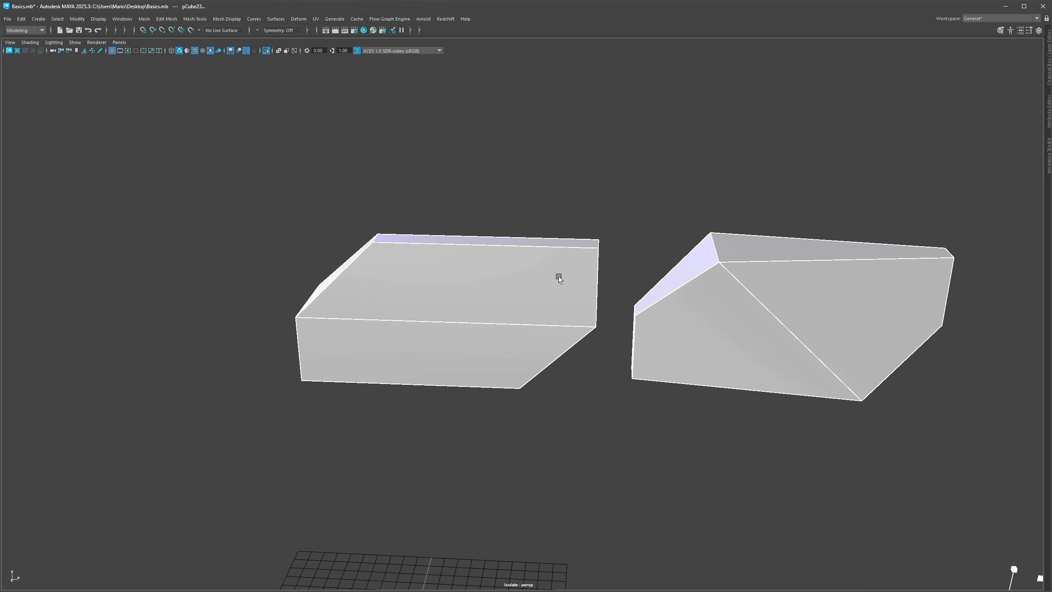
Step: Insert vertical and horizontal edge loops across the left test block
{"action": "key", "text": "ctrl+shift+x"}
{"action": "middle_click", "coordinate": [467, 325], "text": "ctrl"}
{"action": "middle_click", "coordinate": [517, 337], "text": "ctrl"}
{"action": "middle_click", "coordinate": [488, 327], "text": "ctrl"}
{"action": "middle_click", "coordinate": [417, 315], "text": "ctrl"}
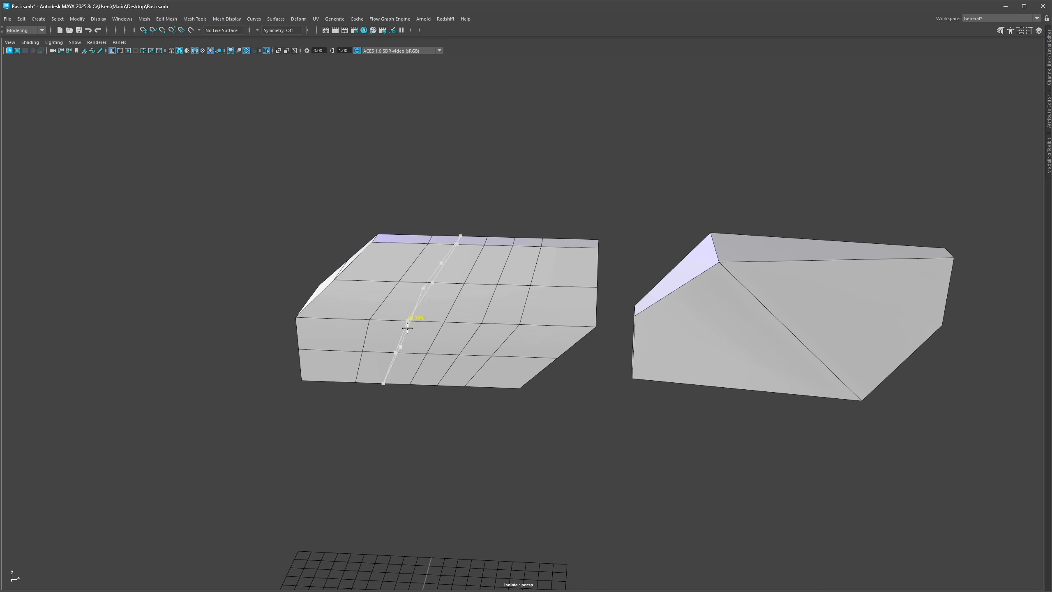
{"action": "left_click_drag", "start_coordinate": [550, 321], "coordinate": [532, 300], "text": "alt"}
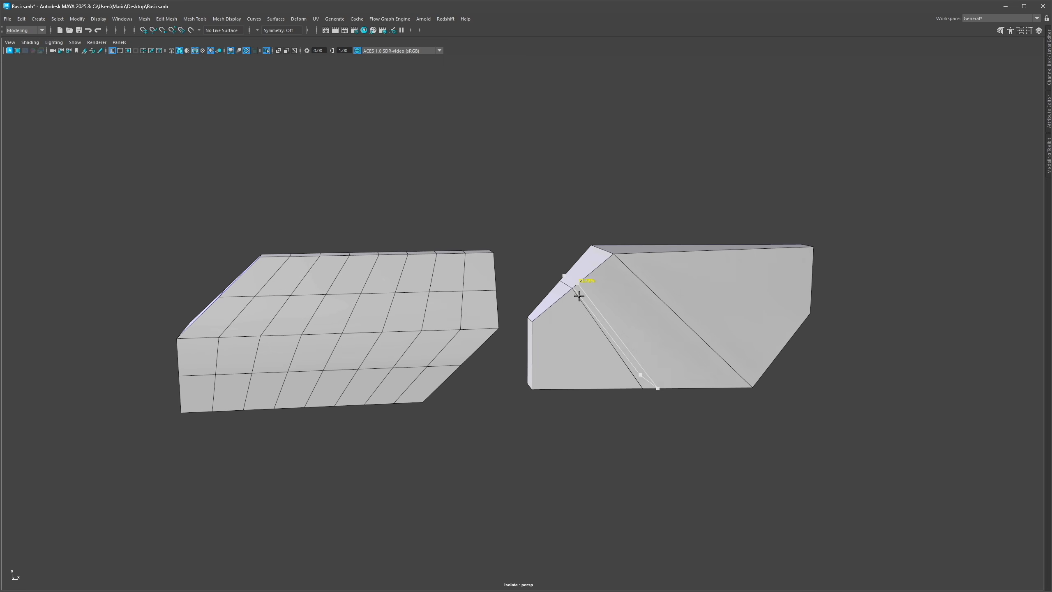
Step: Insert edge loops on the right test block running parallel to its diagonal face
{"action": "middle_click", "coordinate": [586, 341], "text": "ctrl"}
{"action": "middle_click", "coordinate": [621, 363], "text": "ctrl"}
{"action": "middle_click", "coordinate": [609, 294], "text": "ctrl"}
{"action": "middle_click", "coordinate": [727, 279], "text": "ctrl"}
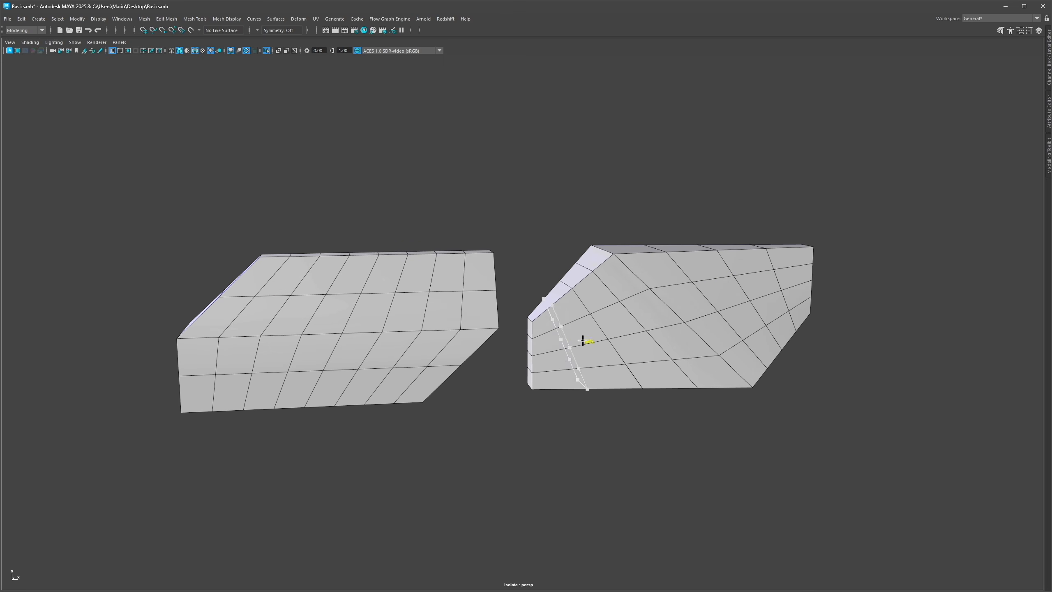
Step: Select an edge loop on each test block to compare how their flow follows the shapes
{"action": "left_click", "coordinate": [667, 309]}
{"action": "mouse_move", "coordinate": [667, 309]}
{"action": "left_mouse_down", "text": "alt"}
{"action": "mouse_move", "coordinate": [679, 306]}
{"action": "mouse_move", "coordinate": [653, 299]}
{"action": "left_mouse_up", "text": "alt"}
{"action": "double_click", "coordinate": [679, 306]}
{"action": "double_click", "coordinate": [456, 353], "text": "shift"}
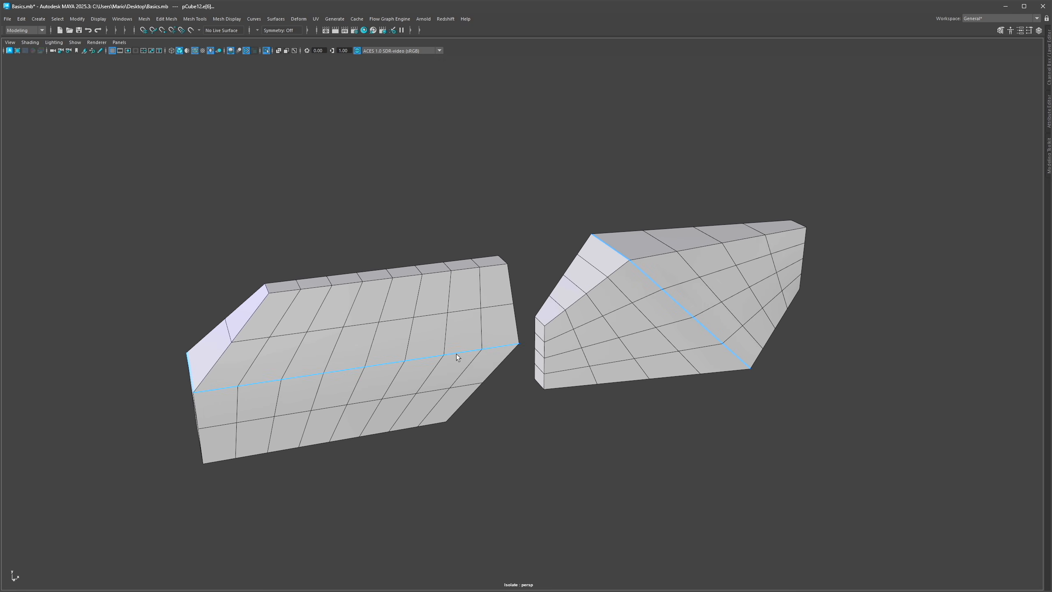
{"action": "left_click_drag", "start_coordinate": [456, 353], "coordinate": [485, 315], "text": "alt"}
{"action": "right_click_drag", "start_coordinate": [486, 315], "coordinate": [557, 270], "text": "shift"}
{"action": "left_click_drag", "start_coordinate": [513, 319], "coordinate": [512, 321]}
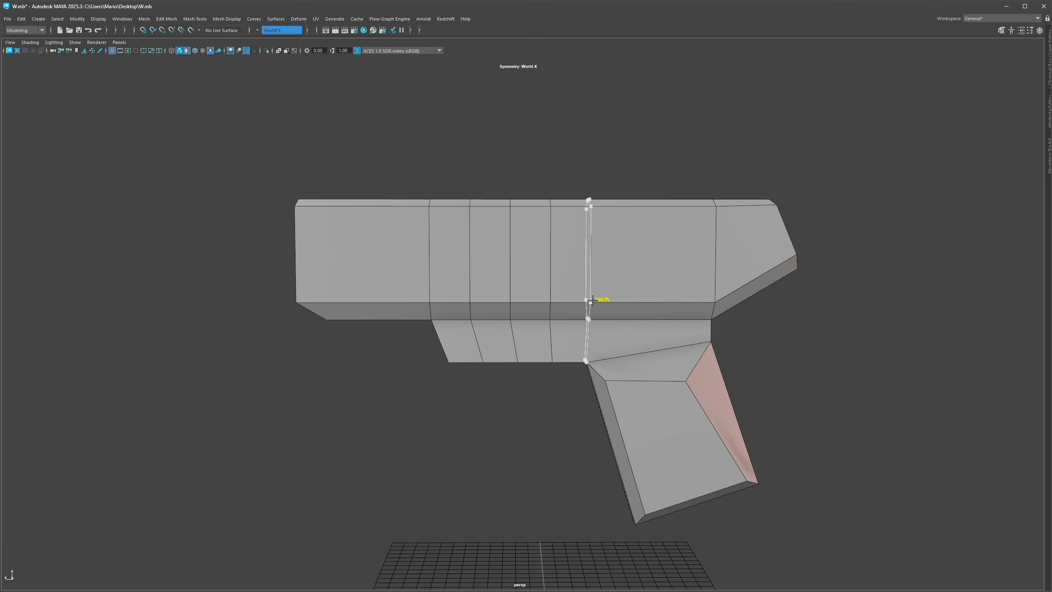
Step: Add evenly spaced vertical edge loops through the gun's barrel, trigger guard and grip
{"action": "middle_click", "coordinate": [592, 266], "text": "ctrl"}
{"action": "middle_click", "coordinate": [591, 270], "text": "ctrl"}
{"action": "middle_click", "coordinate": [592, 239], "text": "ctrl"}
{"action": "middle_click", "coordinate": [385, 268], "text": "ctrl"}
{"action": "middle_click", "coordinate": [389, 272], "text": "ctrl"}
{"action": "middle_click", "coordinate": [345, 278], "text": "ctrl"}
{"action": "middle_click_drag", "start_coordinate": [652, 321], "coordinate": [543, 307], "text": "alt"}
{"action": "middle_click", "coordinate": [541, 306], "text": "ctrl"}
{"action": "middle_click", "coordinate": [513, 289], "text": "ctrl"}
{"action": "middle_click", "coordinate": [571, 269], "text": "ctrl"}
{"action": "middle_click_drag", "start_coordinate": [574, 366], "coordinate": [573, 335], "text": "alt"}
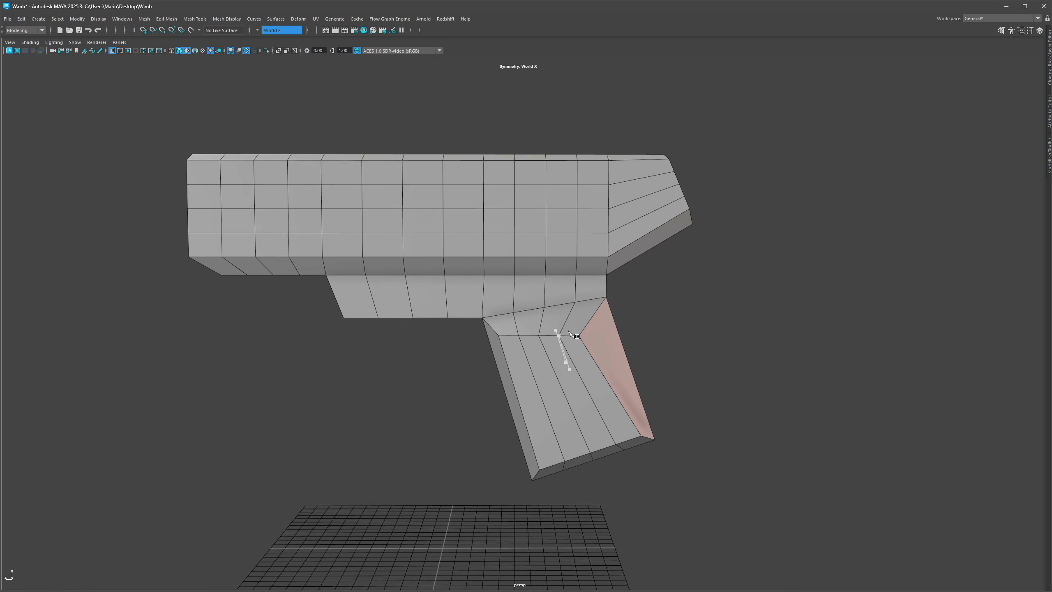
Step: Add horizontal edge loops across the grip
{"action": "left_click_drag", "start_coordinate": [572, 334], "coordinate": [548, 328], "text": "alt"}
{"action": "middle_click", "coordinate": [593, 433], "text": "ctrl"}
{"action": "middle_click", "coordinate": [568, 373], "text": "ctrl"}
{"action": "middle_click", "coordinate": [581, 413], "text": "ctrl"}
{"action": "middle_click_drag", "start_coordinate": [584, 408], "coordinate": [593, 399], "text": "alt"}
Step: Delete two horizontal edge loops from the grip
{"action": "scroll", "coordinate": [612, 359], "scroll_direction": "up", "scroll_amount": 2}
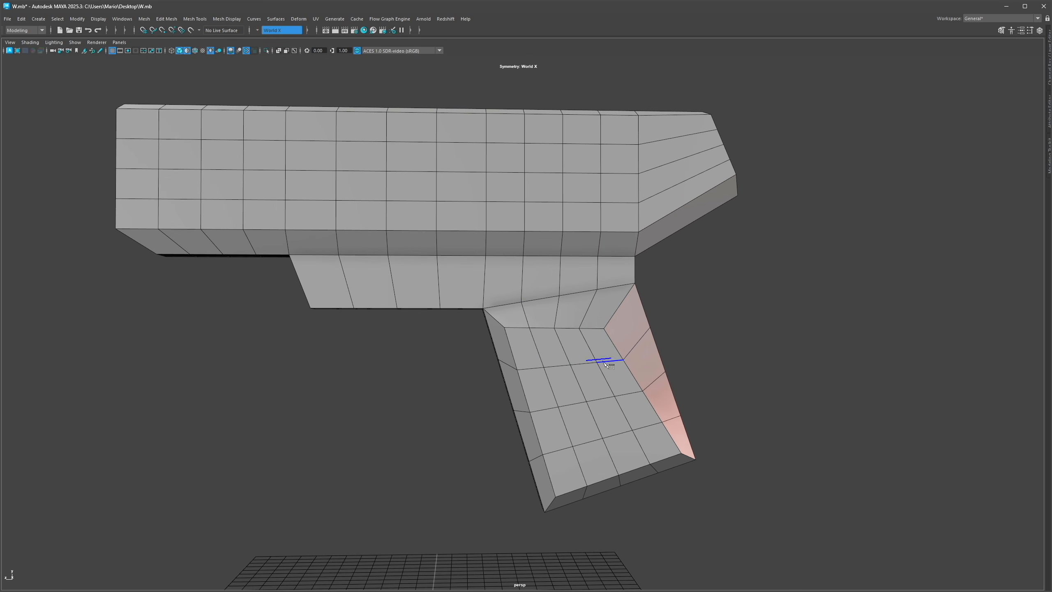
{"action": "middle_click_drag", "start_coordinate": [532, 314], "coordinate": [638, 390], "text": "alt"}
{"action": "double_click", "coordinate": [498, 345], "text": "shift"}
{"action": "double_click", "coordinate": [452, 355], "text": "shift"}
{"action": "key", "text": "ctrl+Delete"}
{"action": "key", "text": "g"}
{"action": "right_click_drag", "start_coordinate": [523, 236], "coordinate": [470, 275], "text": "shift"}
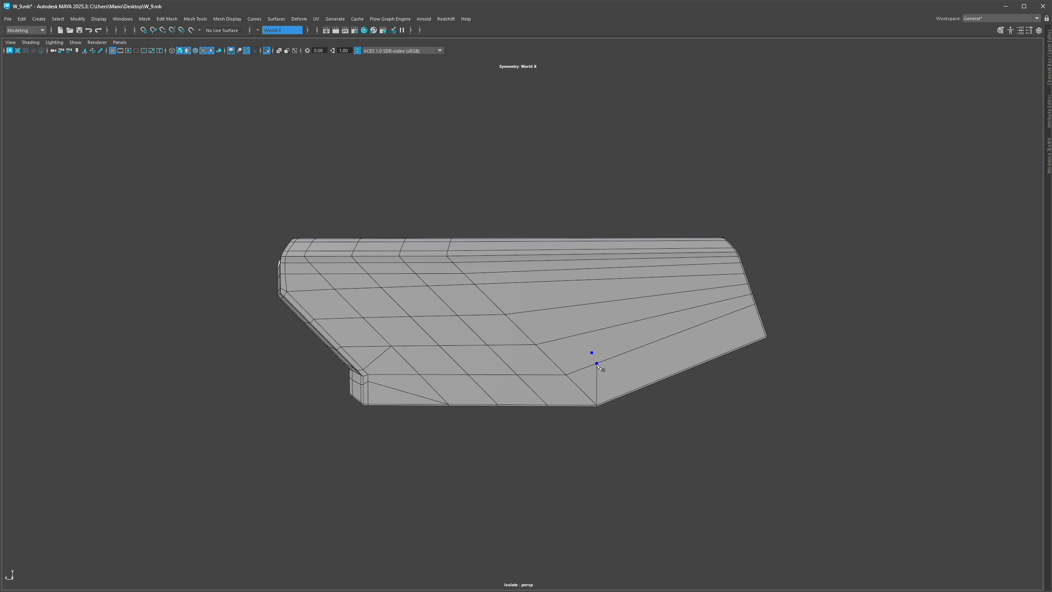
{"action": "right_click", "coordinate": [598, 328]}
{"action": "left_click", "coordinate": [604, 306]}
{"action": "right_click", "coordinate": [604, 306]}
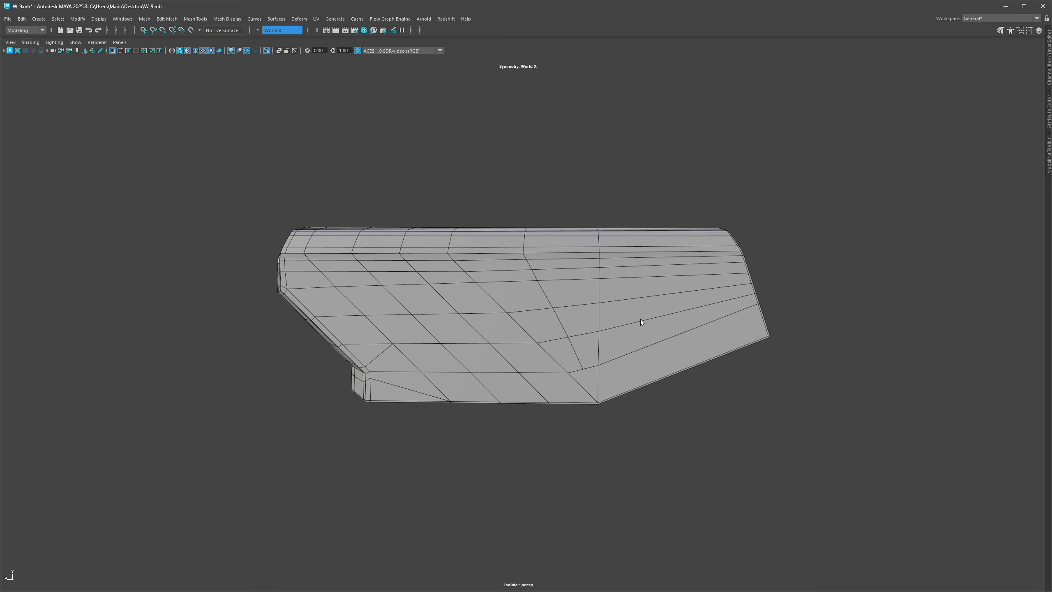
{"action": "key", "text": "ctrl+shift+x"}
{"action": "middle_click", "coordinate": [655, 324], "text": "ctrl"}
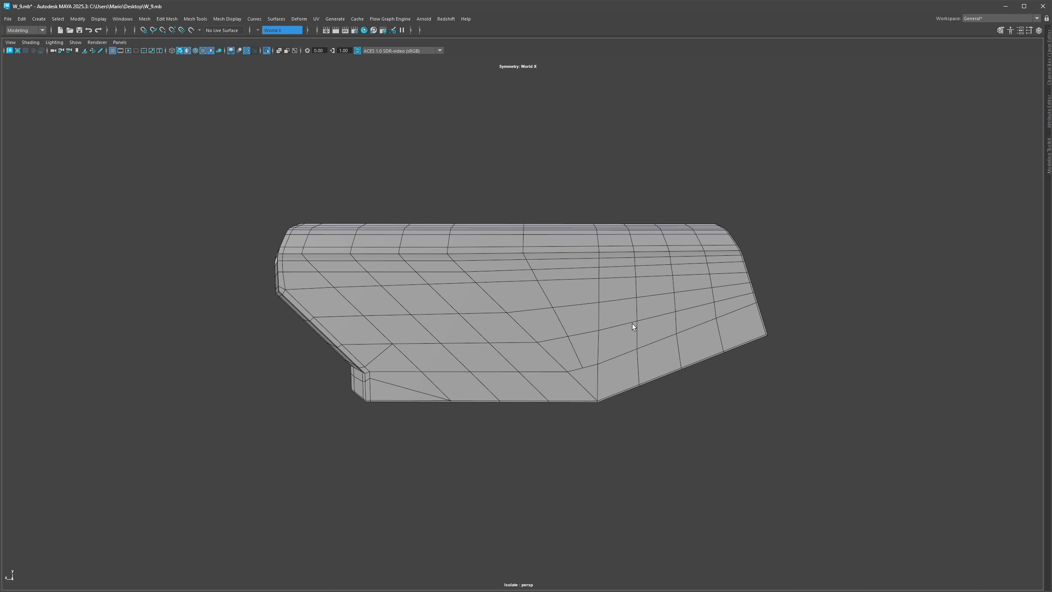
{"action": "double_click", "coordinate": [636, 327]}
{"action": "double_click", "coordinate": [675, 318], "text": "shift"}
{"action": "double_click", "coordinate": [714, 308], "text": "shift"}
{"action": "key", "text": "ctrl+Delete"}
Step: Insert edge loops across the part's sloped rear section and move them to follow the back evenly
{"action": "mouse_move", "coordinate": [704, 250]}
{"action": "right_mouse_down"}
{"action": "mouse_move", "coordinate": [681, 262]}
{"action": "mouse_move", "coordinate": [699, 263]}
{"action": "right_mouse_up"}
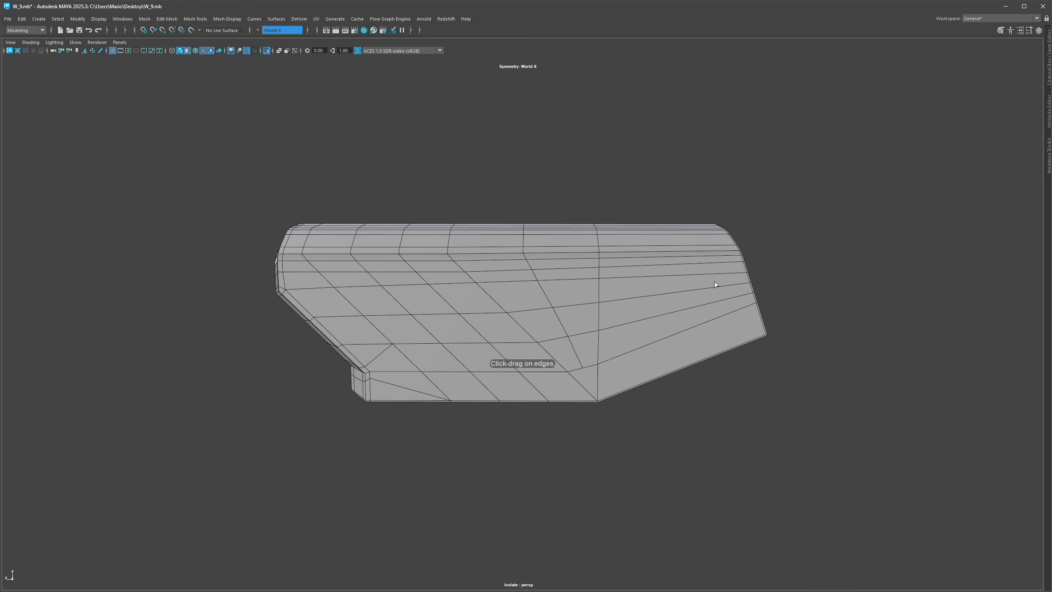
{"action": "left_click_drag", "start_coordinate": [675, 272], "coordinate": [683, 290]}
{"action": "left_click_drag", "start_coordinate": [702, 230], "coordinate": [633, 244], "text": "alt"}
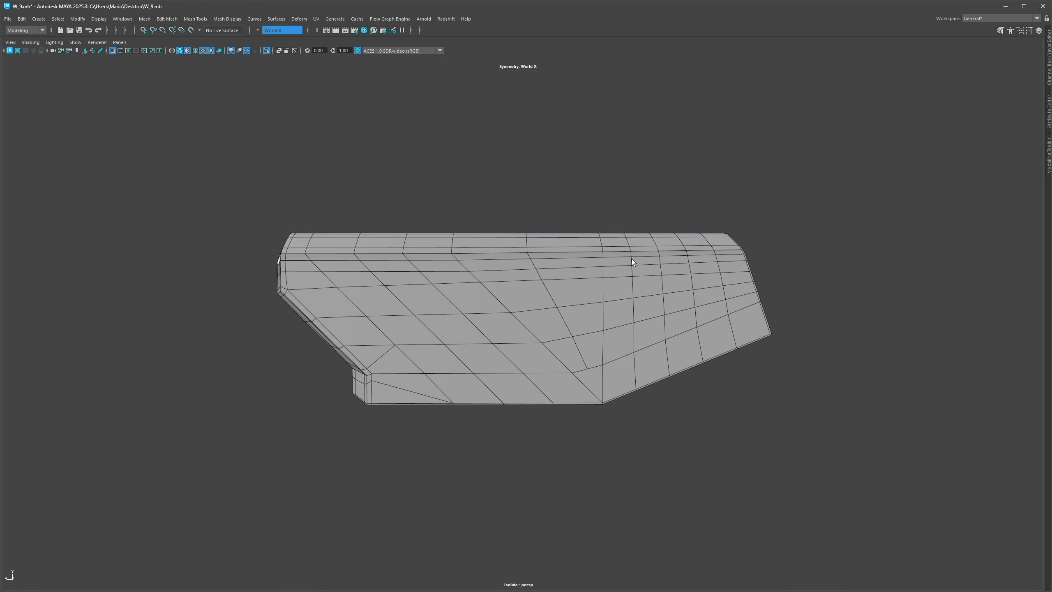
{"action": "double_click", "coordinate": [632, 283]}
{"action": "left_click_drag", "start_coordinate": [595, 309], "coordinate": [693, 312], "text": "ctrl+shift"}
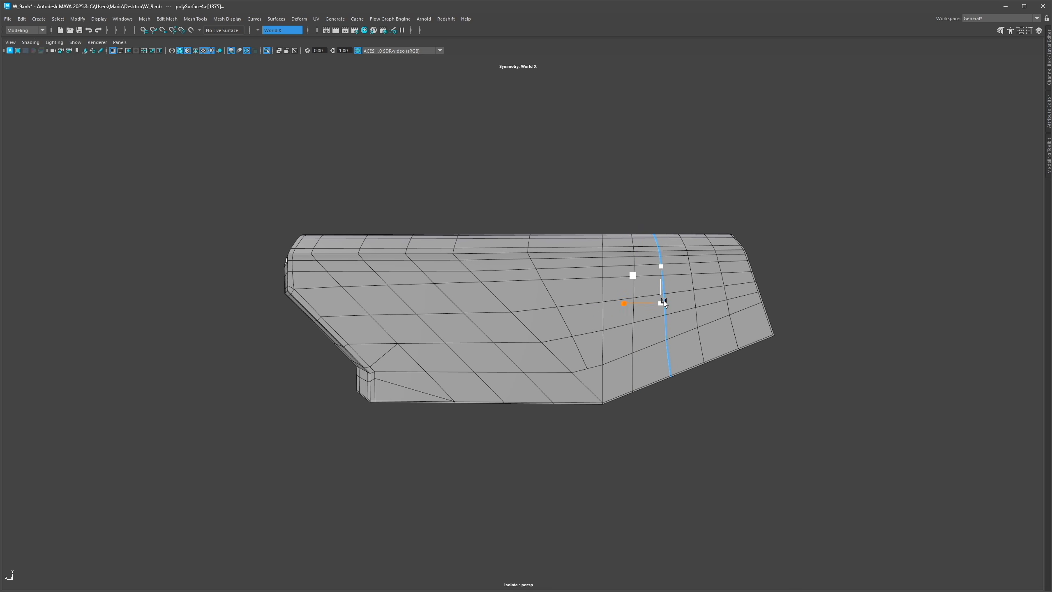
{"action": "double_click", "coordinate": [691, 297]}
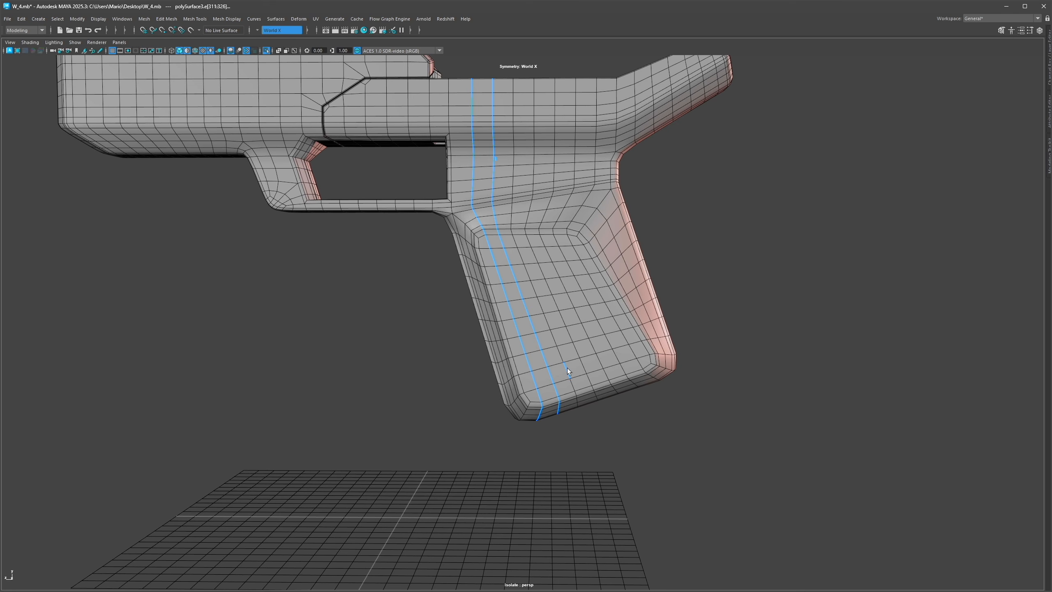
{"action": "double_click", "coordinate": [567, 368]}
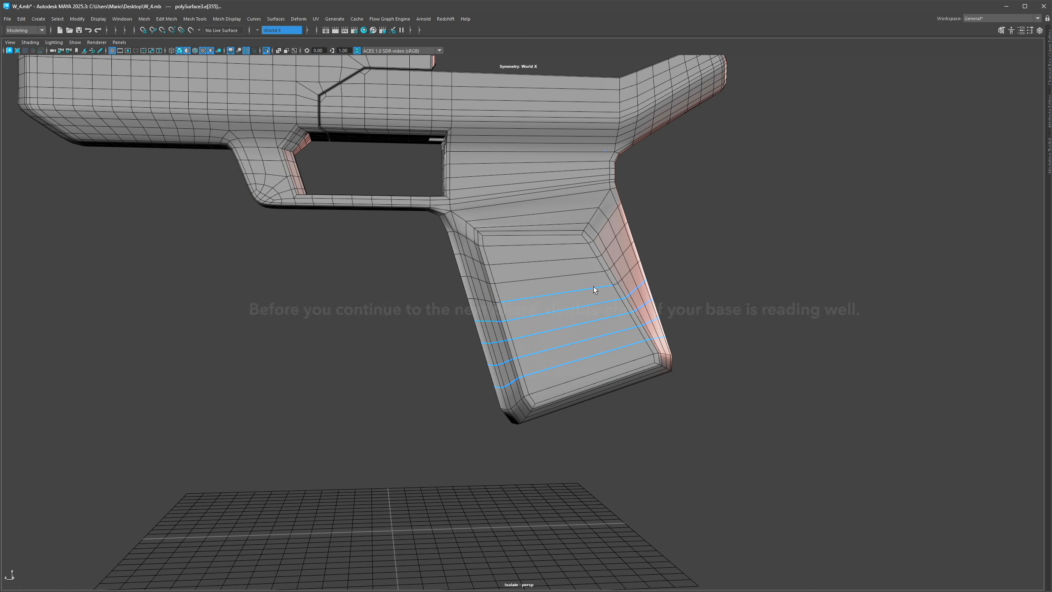
Step: Delete the horizontal edge loops crossing the grip's inset panel
{"action": "double_click", "coordinate": [575, 274], "text": "shift"}
{"action": "double_click", "coordinate": [571, 257], "text": "shift"}
{"action": "double_click", "coordinate": [565, 243], "text": "shift"}
{"action": "key", "text": "ctrl+Delete"}
{"action": "left_click_drag", "start_coordinate": [628, 295], "coordinate": [604, 283], "text": "alt"}
{"action": "double_click", "coordinate": [609, 256]}
{"action": "key", "text": "ctrl+Delete"}
Step: Delete the edge loop outlining the grip's inset panel and the extra edges at its lower rear corner
{"action": "left_click", "coordinate": [597, 257]}
{"action": "left_click", "coordinate": [576, 233], "text": "shift"}
{"action": "left_click", "coordinate": [526, 344], "text": "shift"}
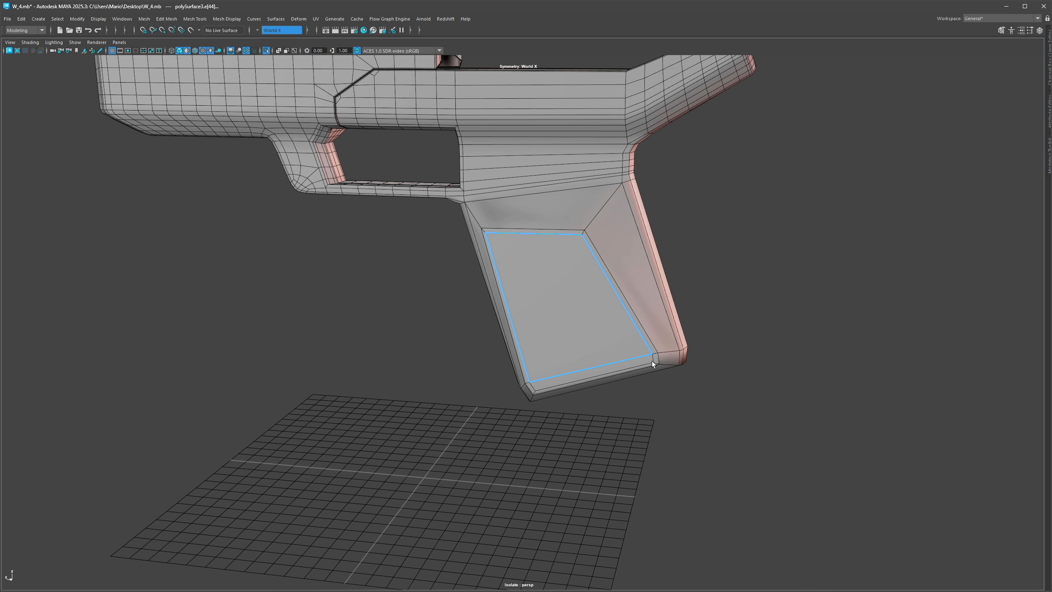
{"action": "key", "text": "ctrl+Delete"}
{"action": "left_click_drag", "start_coordinate": [601, 380], "coordinate": [641, 334], "text": "alt"}
{"action": "double_click", "coordinate": [648, 328]}
{"action": "key", "text": "ctrl+Delete"}
{"action": "double_click", "coordinate": [626, 356]}
{"action": "key", "text": "ctrl+Delete"}
Step: Select the edge along the grip's inner rear crease and bevel it with a fraction of 0.189
{"action": "left_click_drag", "start_coordinate": [647, 374], "coordinate": [637, 359], "text": "alt"}
{"action": "scroll", "coordinate": [541, 368], "scroll_direction": "up", "scroll_amount": 2}
{"action": "left_click", "coordinate": [522, 387]}
{"action": "left_click", "coordinate": [579, 423]}
{"action": "mouse_move", "coordinate": [629, 373]}
{"action": "left_mouse_down", "text": "alt"}
{"action": "mouse_move", "coordinate": [658, 334]}
{"action": "mouse_move", "coordinate": [674, 360]}
{"action": "mouse_move", "coordinate": [690, 352]}
{"action": "mouse_move", "coordinate": [692, 380]}
{"action": "mouse_move", "coordinate": [698, 364]}
{"action": "mouse_move", "coordinate": [622, 369]}
{"action": "mouse_move", "coordinate": [644, 338]}
{"action": "mouse_move", "coordinate": [539, 324]}
{"action": "mouse_move", "coordinate": [643, 360]}
{"action": "left_mouse_up", "text": "alt"}
{"action": "key", "text": "F9"}
{"action": "scroll", "coordinate": [623, 361], "scroll_direction": "down", "scroll_amount": 3}
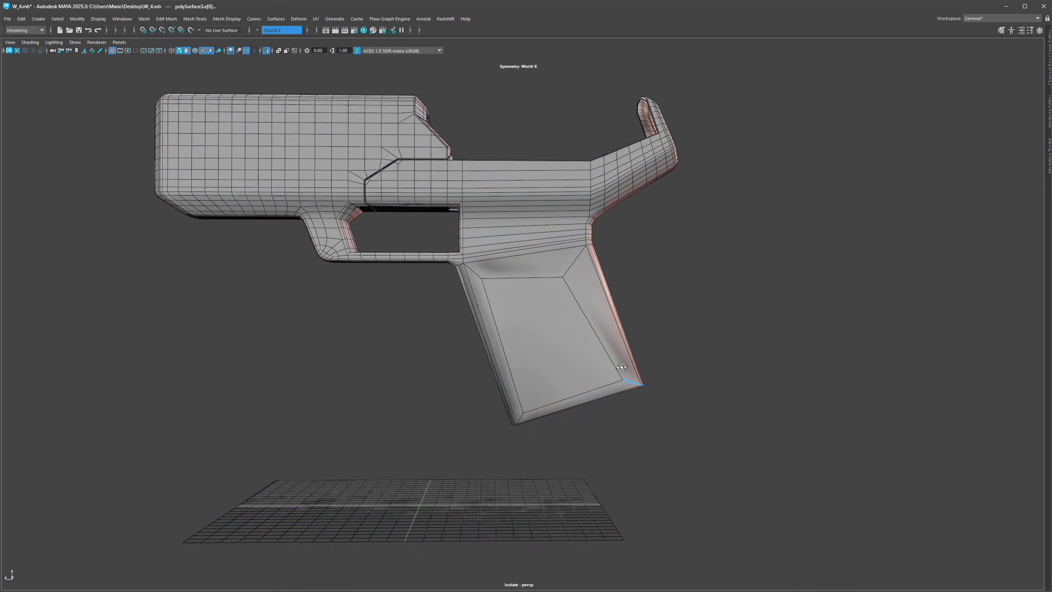
{"action": "right_click_drag", "start_coordinate": [663, 344], "coordinate": [701, 349], "text": "shift"}
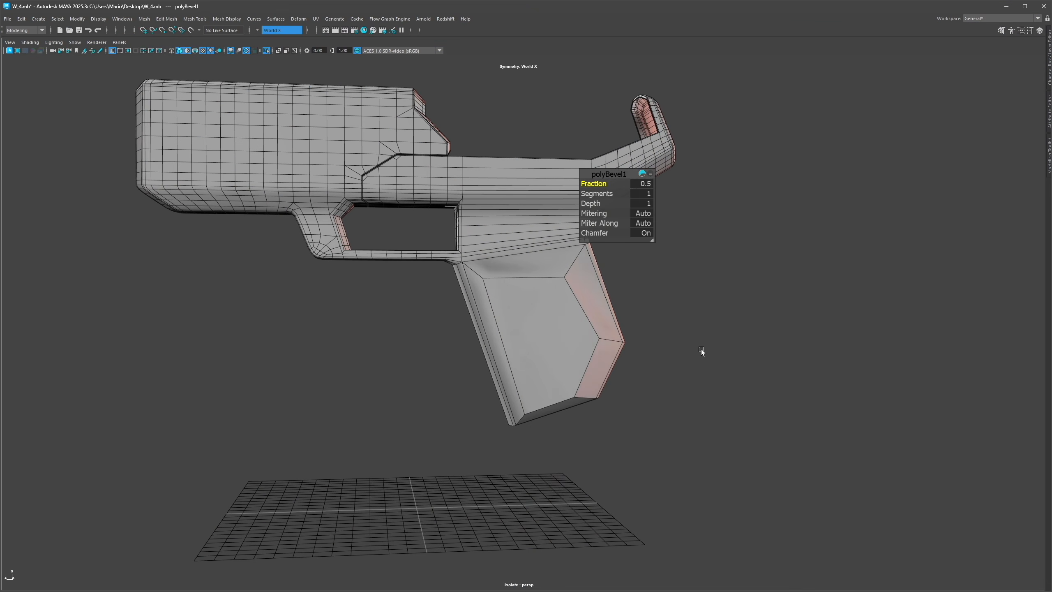
{"action": "left_click_drag", "start_coordinate": [605, 186], "coordinate": [474, 207]}
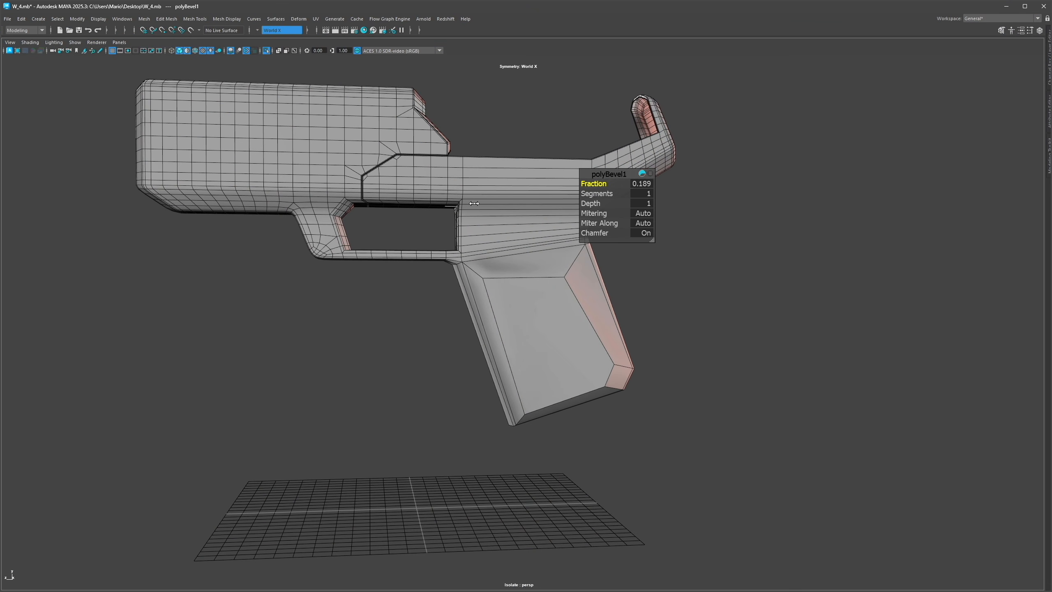
Step: Move the vertices at the grip's bottom corner to clean up the bevelled edge
{"action": "key", "text": "w"}
{"action": "left_click_drag", "start_coordinate": [512, 342], "coordinate": [526, 365], "text": "alt"}
{"action": "key", "text": "F9"}
{"action": "left_click", "coordinate": [531, 423]}
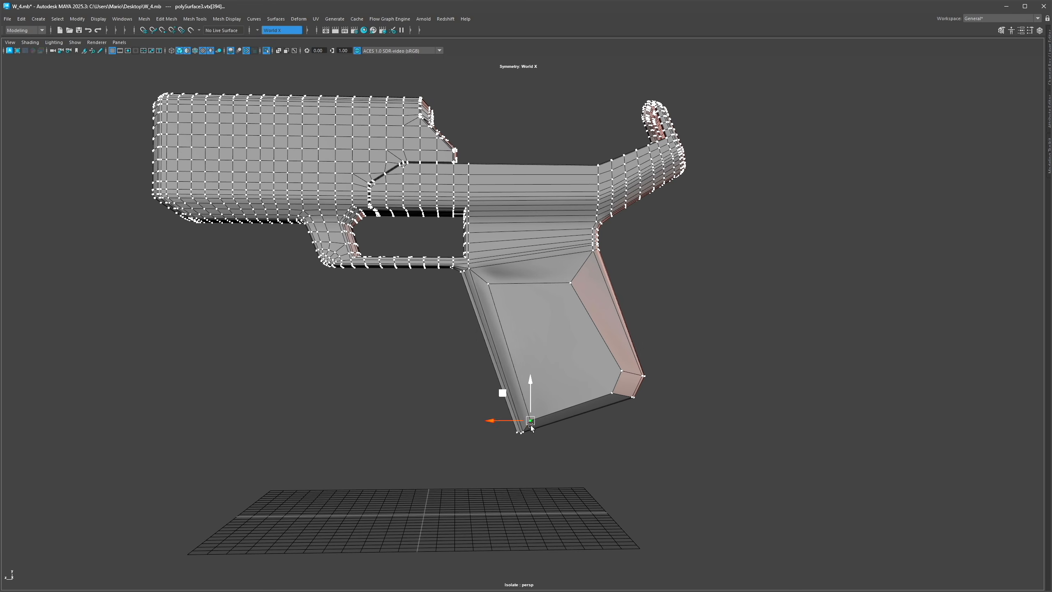
{"action": "left_click_drag", "start_coordinate": [514, 328], "coordinate": [533, 350], "text": "alt"}
{"action": "right_click_drag", "start_coordinate": [531, 346], "coordinate": [603, 357], "text": "alt"}
{"action": "key", "text": "F8"}
{"action": "middle_click_drag", "start_coordinate": [603, 358], "coordinate": [592, 352], "text": "alt"}
{"action": "key", "text": "F10"}
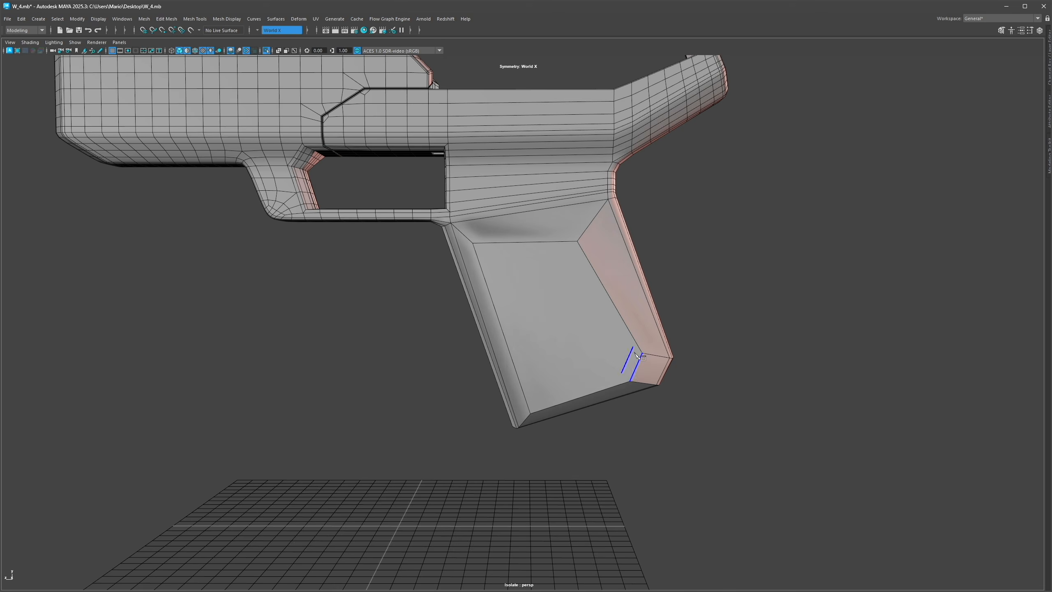
Step: Extrude the grip's inset panel face inward
{"action": "left_click", "coordinate": [528, 387], "text": "ctrl"}
{"action": "left_click", "coordinate": [523, 389]}
{"action": "left_click", "coordinate": [642, 353]}
{"action": "left_click_drag", "start_coordinate": [596, 335], "coordinate": [577, 362], "text": "alt"}
{"action": "key", "text": "q"}
{"action": "right_click_drag", "start_coordinate": [549, 277], "coordinate": [541, 340], "text": "alt"}
{"action": "key", "text": "F11"}
{"action": "left_click", "coordinate": [541, 340]}
{"action": "key", "text": "ctrl+e"}
{"action": "left_click_drag", "start_coordinate": [591, 204], "coordinate": [681, 216]}
{"action": "key", "text": "q"}
{"action": "right_click_drag", "start_coordinate": [556, 321], "coordinate": [614, 312], "text": "alt"}
{"action": "middle_click_drag", "start_coordinate": [614, 312], "coordinate": [600, 307], "text": "alt"}
Step: Cut two vertical edge paths from the frame down through the grip panel with Multi-Cut
{"action": "key", "text": "ctrl+shift+x"}
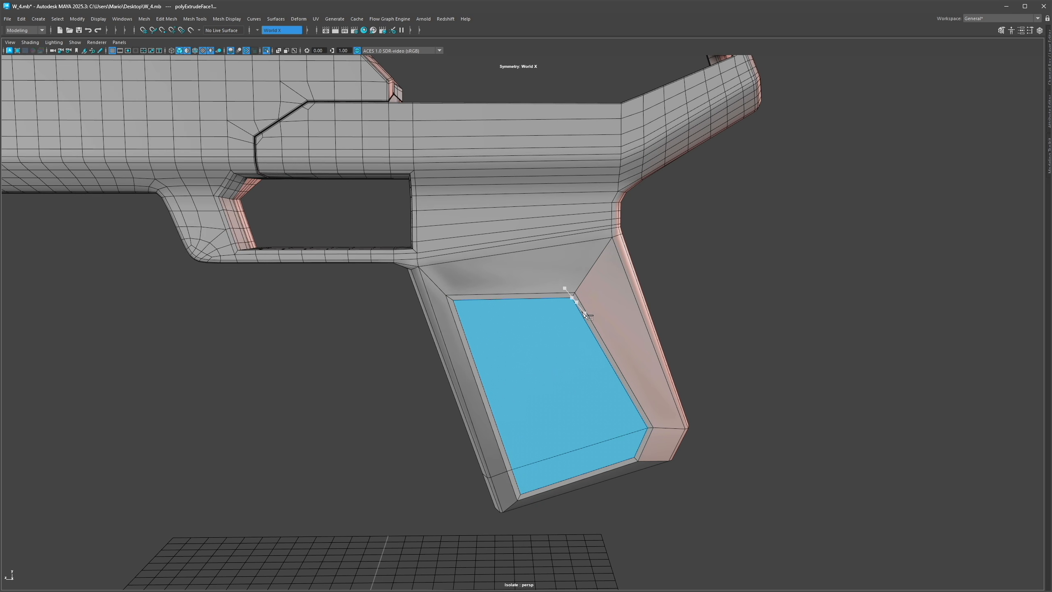
{"action": "left_click", "coordinate": [577, 299], "text": "ctrl"}
{"action": "left_click_drag", "start_coordinate": [596, 258], "coordinate": [591, 275], "text": "alt"}
{"action": "left_click", "coordinate": [591, 276], "text": "ctrl"}
{"action": "left_click_drag", "start_coordinate": [531, 303], "coordinate": [522, 292], "text": "alt"}
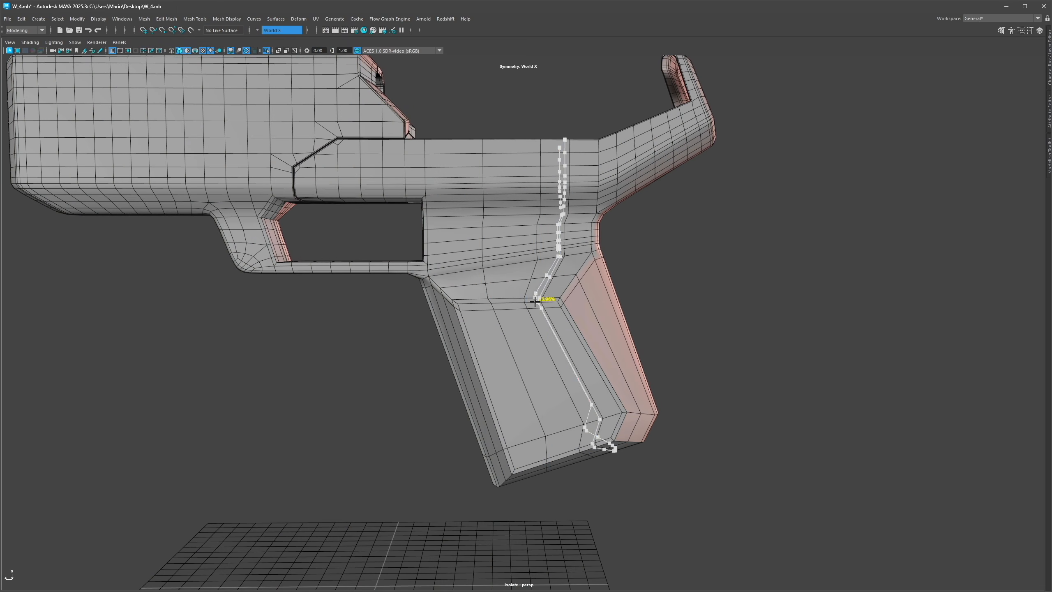
{"action": "middle_click", "coordinate": [609, 312], "text": "ctrl"}
{"action": "left_click_drag", "start_coordinate": [596, 321], "coordinate": [614, 311], "text": "alt"}
{"action": "right_click_drag", "start_coordinate": [539, 352], "coordinate": [549, 355], "text": "alt"}
{"action": "middle_click_drag", "start_coordinate": [549, 355], "coordinate": [510, 352], "text": "alt"}
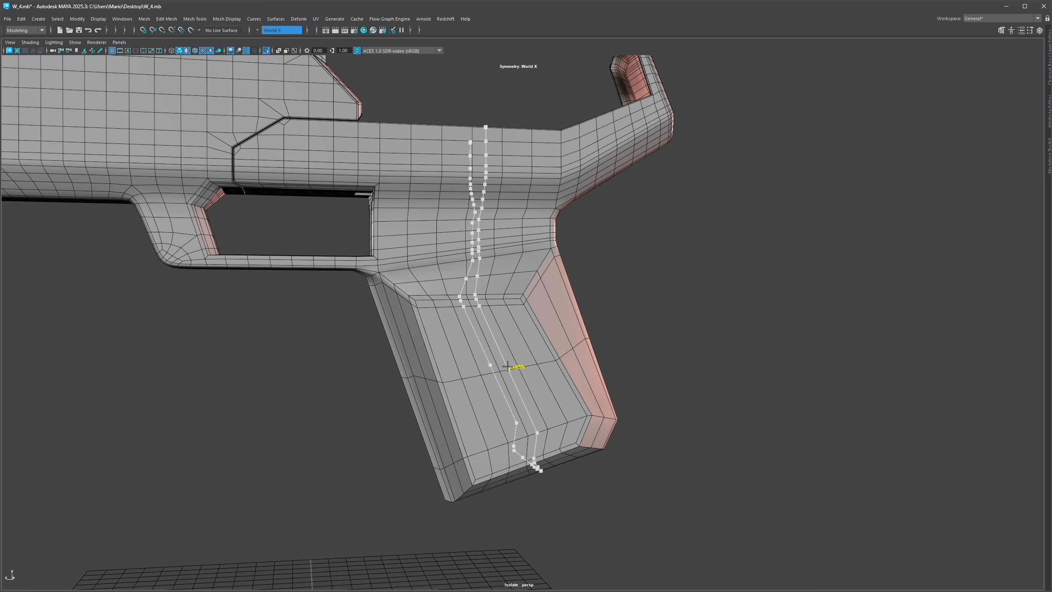
{"action": "left_click", "coordinate": [500, 375]}
{"action": "key", "text": "ctrl+shift+x"}
{"action": "middle_click", "coordinate": [511, 403], "text": "ctrl"}
{"action": "middle_click", "coordinate": [497, 375], "text": "ctrl"}
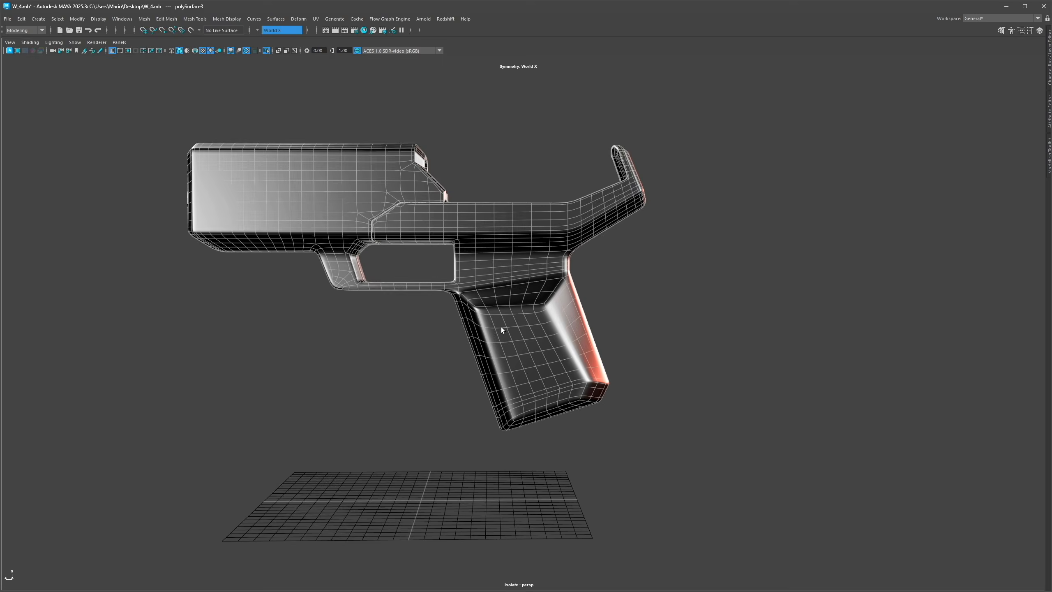
Step: Delete two edge loops at the grip panel's rear inner corner
{"action": "scroll", "coordinate": [501, 328], "scroll_direction": "up", "scroll_amount": 10}
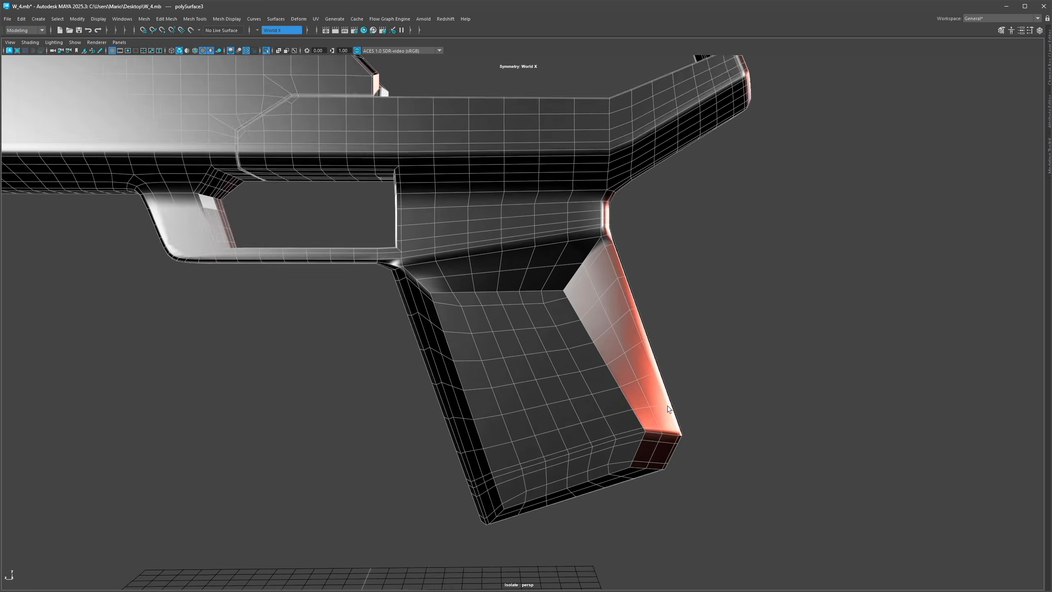
{"action": "key", "text": "F10"}
{"action": "double_click", "coordinate": [572, 352]}
{"action": "double_click", "coordinate": [566, 337], "text": "shift"}
{"action": "key", "text": "ctrl+Delete"}
{"action": "key", "text": "ctrl+shift+x"}
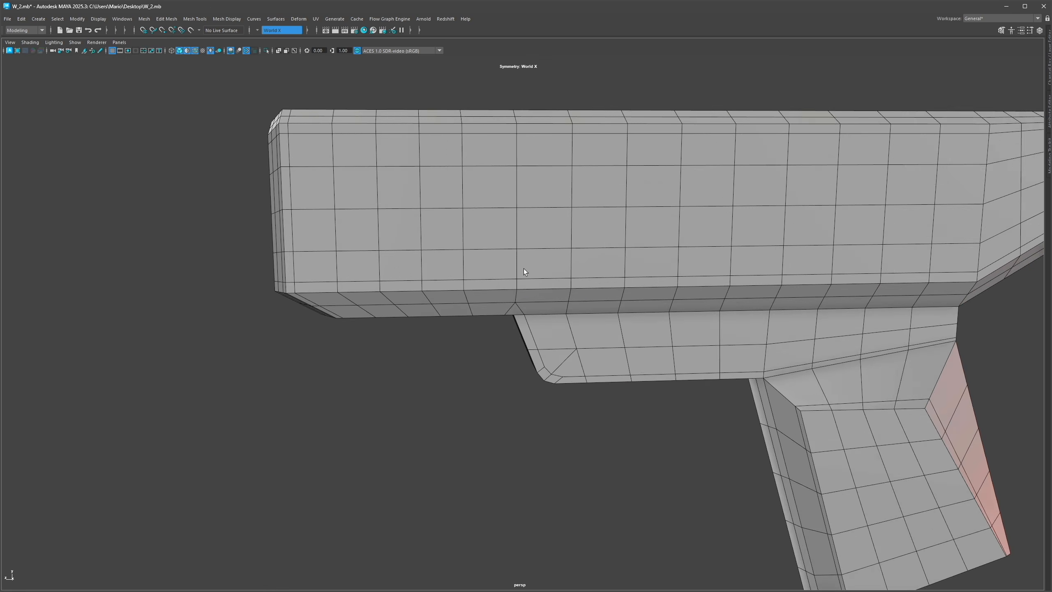
Step: Delete four vertical edge loops from the slide's side on the second pistol
{"action": "right_click_drag", "start_coordinate": [524, 272], "coordinate": [480, 268], "text": "alt"}
{"action": "double_click", "coordinate": [455, 259], "text": "shift"}
{"action": "double_click", "coordinate": [427, 261], "text": "shift"}
{"action": "double_click", "coordinate": [400, 253], "text": "shift"}
{"action": "key", "text": "ctrl+Delete"}
Step: Slide the edge loops across the slide's front section to even their spacing
{"action": "right_click_drag", "start_coordinate": [401, 253], "coordinate": [409, 230], "text": "shift"}
{"action": "left_click", "coordinate": [416, 246]}
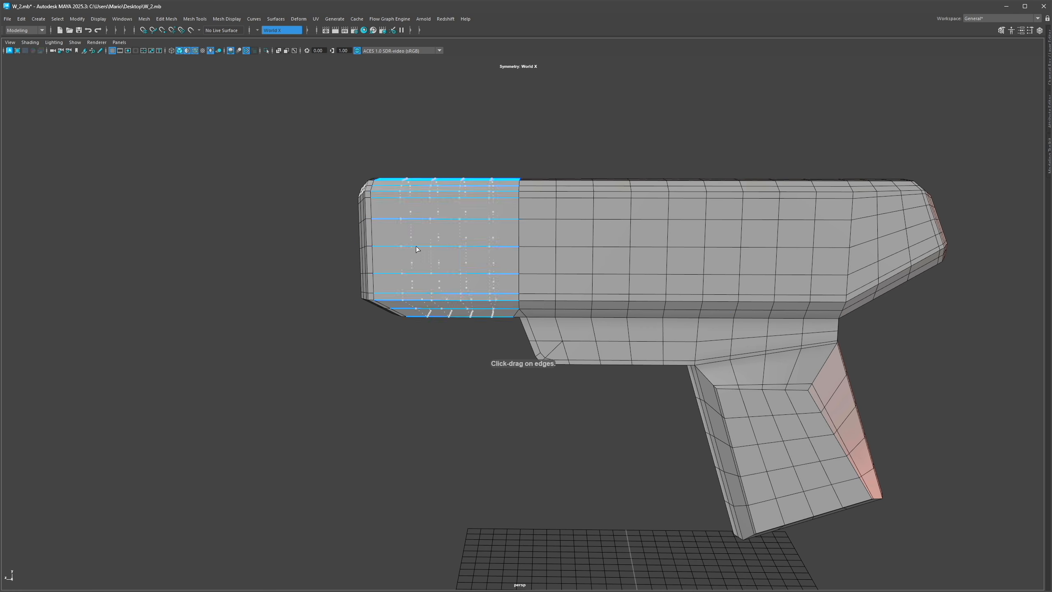
{"action": "left_click_drag", "start_coordinate": [416, 247], "coordinate": [459, 361], "text": "alt"}
Step: Toggle smooth preview and orbit around the pistol to check its shading
{"action": "key", "text": "q"}
{"action": "key", "text": "F8"}
{"action": "key", "text": "3"}
{"action": "left_click_drag", "start_coordinate": [553, 247], "coordinate": [717, 306], "text": "alt"}
{"action": "key", "text": "1"}
{"action": "key", "text": "3"}
{"action": "mouse_move", "coordinate": [580, 306]}
{"action": "left_mouse_down", "text": "alt"}
{"action": "mouse_move", "coordinate": [655, 325]}
{"action": "mouse_move", "coordinate": [590, 307]}
{"action": "mouse_move", "coordinate": [609, 305]}
{"action": "mouse_move", "coordinate": [488, 300]}
{"action": "mouse_move", "coordinate": [569, 308]}
{"action": "left_mouse_up", "text": "alt"}
{"action": "left_click", "coordinate": [836, 322]}
{"action": "key", "text": "alt+5"}
{"action": "key", "text": "6"}
{"action": "scroll", "coordinate": [571, 301], "scroll_direction": "down", "scroll_amount": 3}
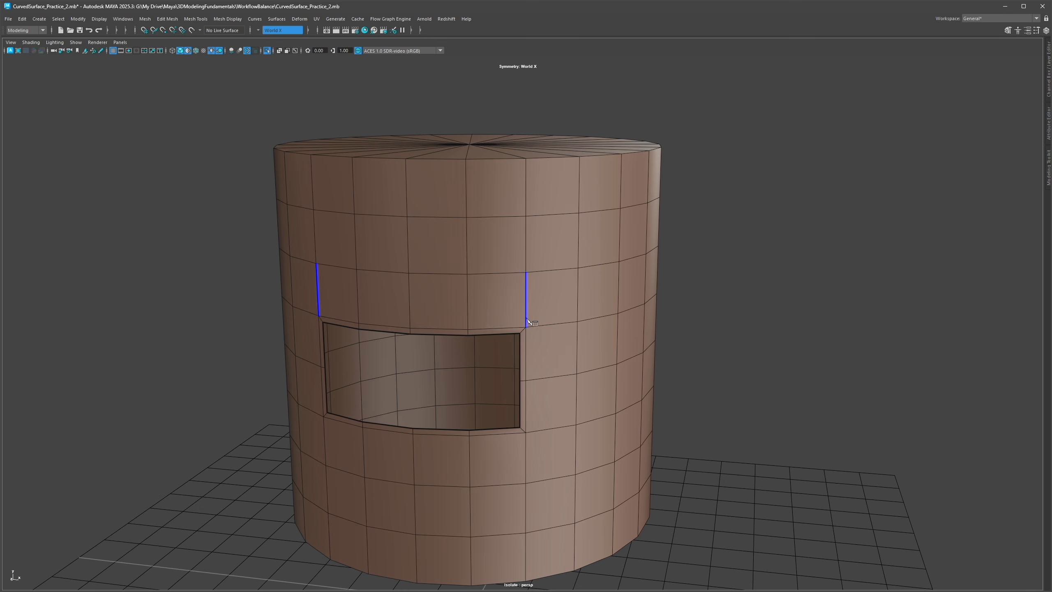
Step: Cut diagonal edges from the opening's corners on the curved practice cylinder to redirect the surrounding loops
{"action": "left_click", "coordinate": [527, 327]}
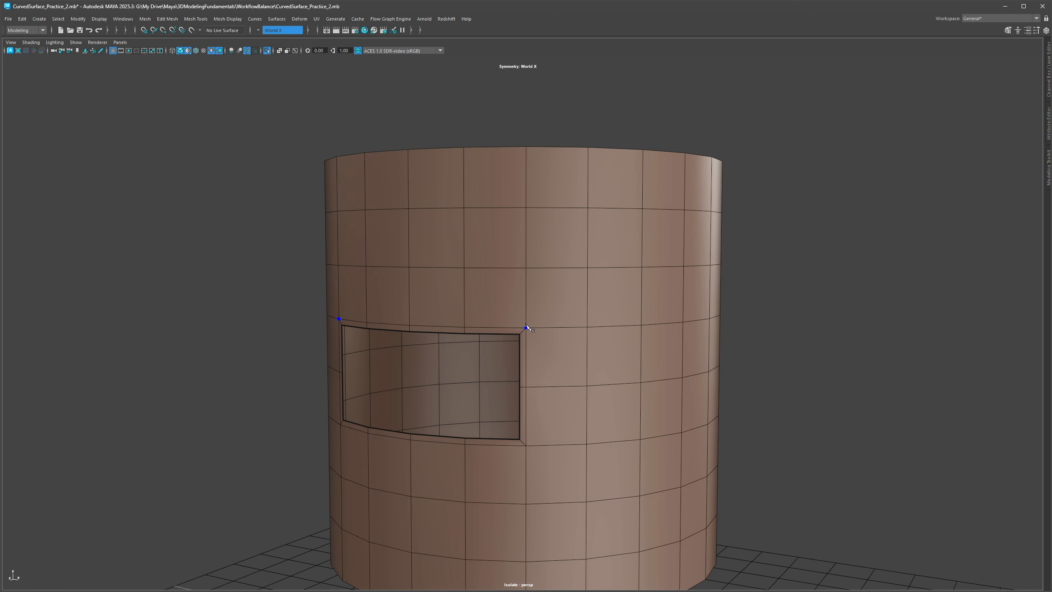
{"action": "left_click_drag", "start_coordinate": [521, 352], "coordinate": [535, 337], "text": "alt"}
{"action": "left_click", "coordinate": [520, 349]}
{"action": "right_click", "coordinate": [520, 348]}
{"action": "left_click", "coordinate": [526, 271]}
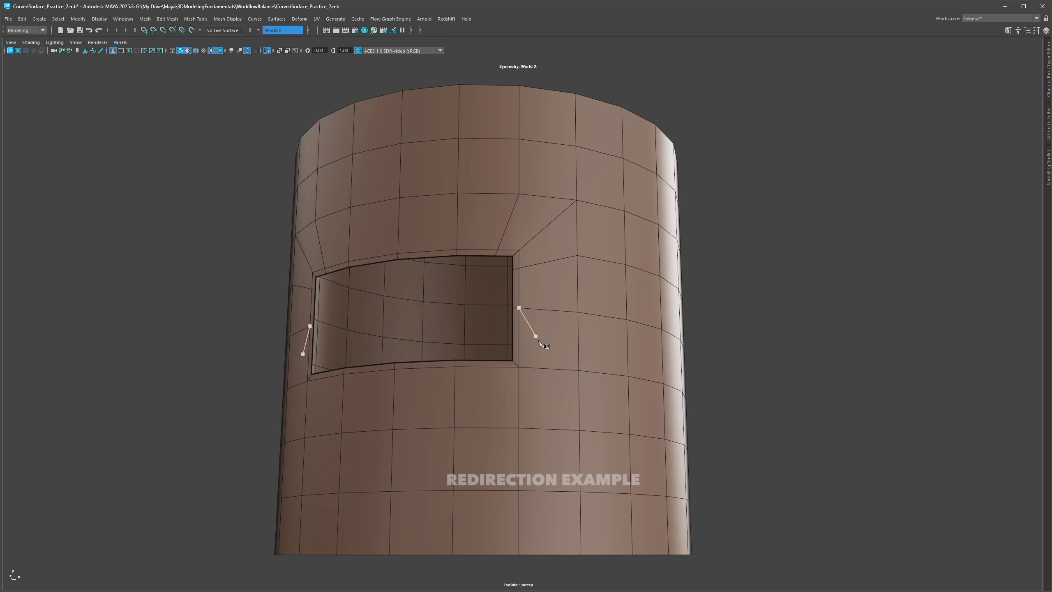
{"action": "left_click", "coordinate": [579, 430]}
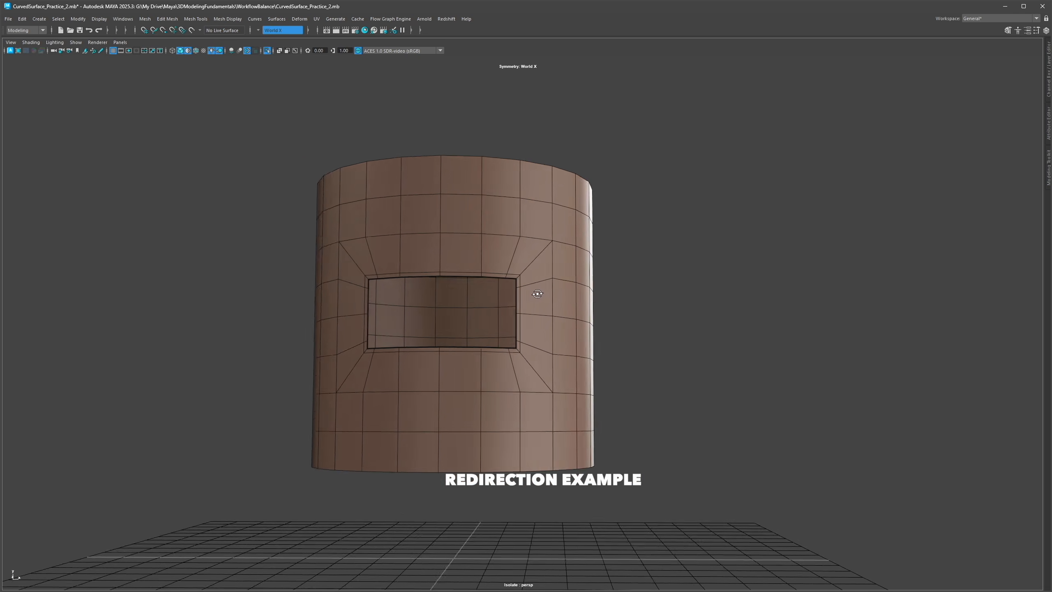
Step: Select the loops around the opening to inspect how they flow around it
{"action": "scroll", "coordinate": [608, 301], "scroll_direction": "up", "scroll_amount": 5}
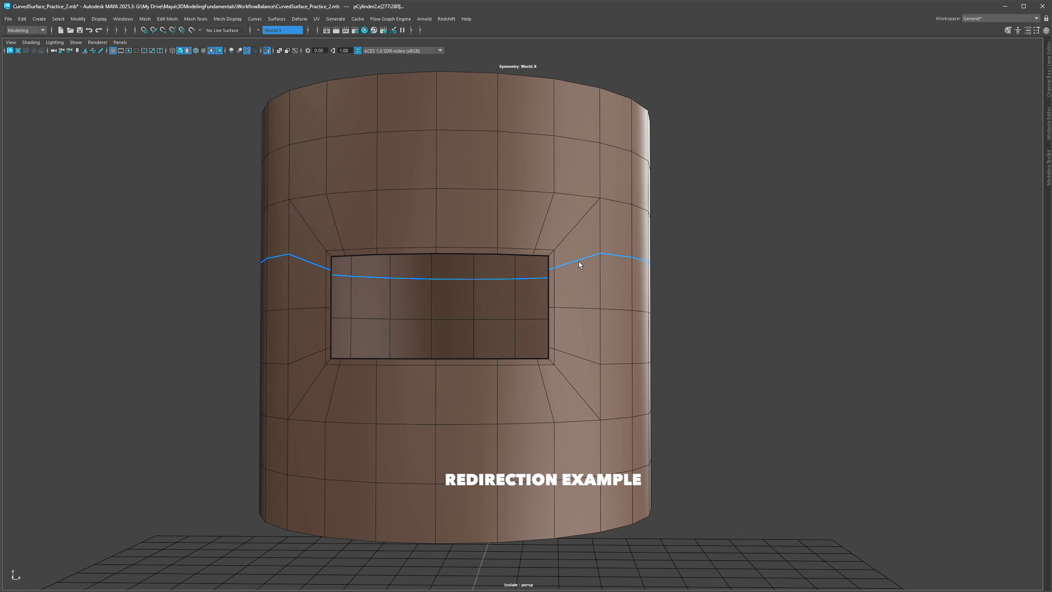
{"action": "left_click", "coordinate": [585, 359], "text": "ctrl"}
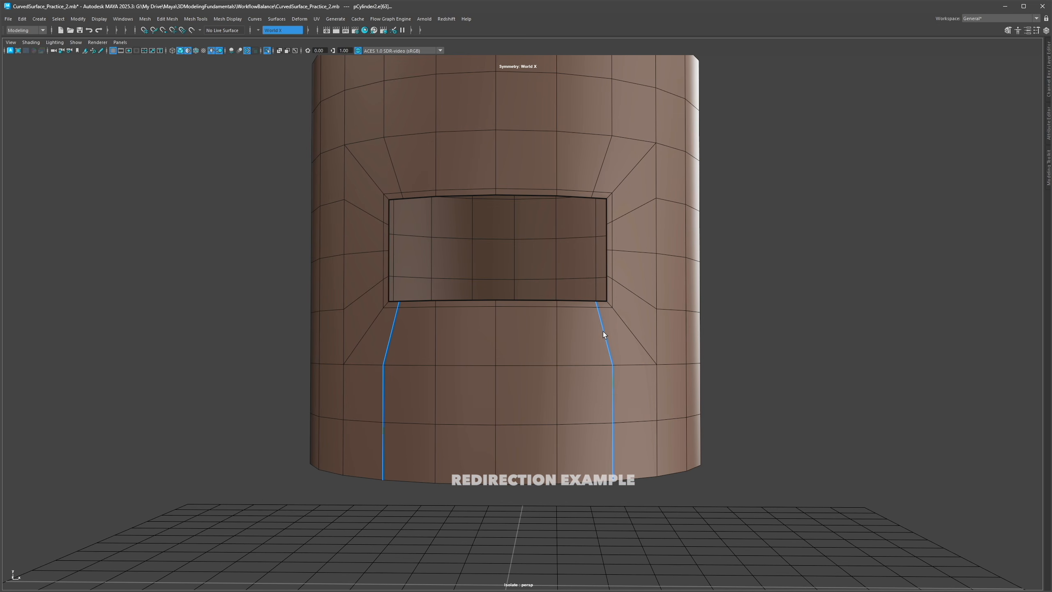
{"action": "left_click_drag", "start_coordinate": [551, 272], "coordinate": [593, 245], "text": "alt"}
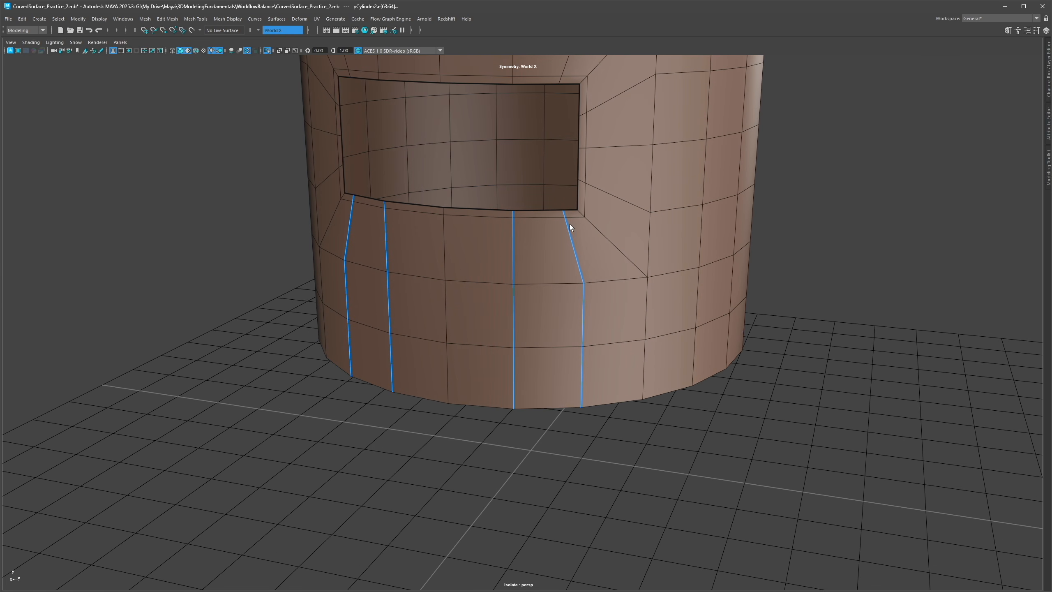
{"action": "left_click", "coordinate": [560, 213]}
{"action": "key", "text": "w"}
{"action": "left_click_drag", "start_coordinate": [561, 216], "coordinate": [560, 216], "text": "ctrl+shift"}
{"action": "key", "text": "q"}
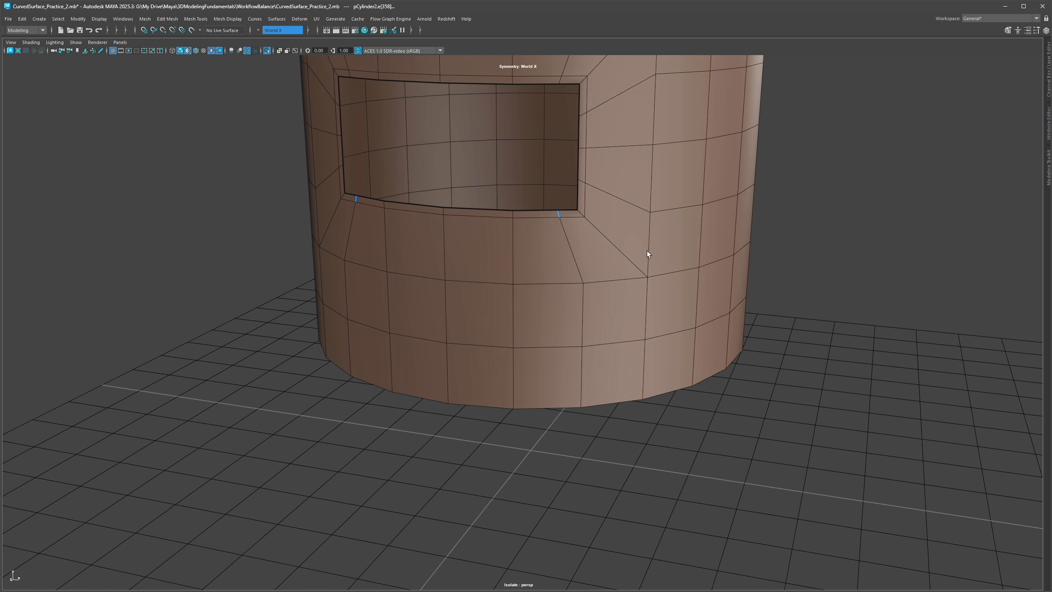
Step: Extrude the opening's rim edges into the second cylinder to form the recess wall
{"action": "left_click_drag", "start_coordinate": [649, 252], "coordinate": [774, 262], "text": "alt"}
{"action": "key", "text": "3"}
{"action": "key", "text": "F8"}
{"action": "left_click", "coordinate": [775, 262]}
{"action": "right_click_drag", "start_coordinate": [774, 262], "coordinate": [601, 315], "text": "alt"}
{"action": "left_click_drag", "start_coordinate": [601, 316], "coordinate": [526, 334], "text": "alt"}
{"action": "right_click_drag", "start_coordinate": [526, 334], "coordinate": [605, 340], "text": "alt"}
{"action": "middle_click_drag", "start_coordinate": [605, 339], "coordinate": [613, 369], "text": "alt"}
{"action": "right_click_drag", "start_coordinate": [613, 369], "coordinate": [540, 337], "text": "alt"}
{"action": "left_click_drag", "start_coordinate": [540, 336], "coordinate": [534, 328], "text": "alt"}
{"action": "right_click_drag", "start_coordinate": [650, 304], "coordinate": [496, 361], "text": "alt"}
{"action": "left_click_drag", "start_coordinate": [497, 360], "coordinate": [508, 305], "text": "alt"}
{"action": "middle_click_drag", "start_coordinate": [509, 305], "coordinate": [532, 281], "text": "alt"}
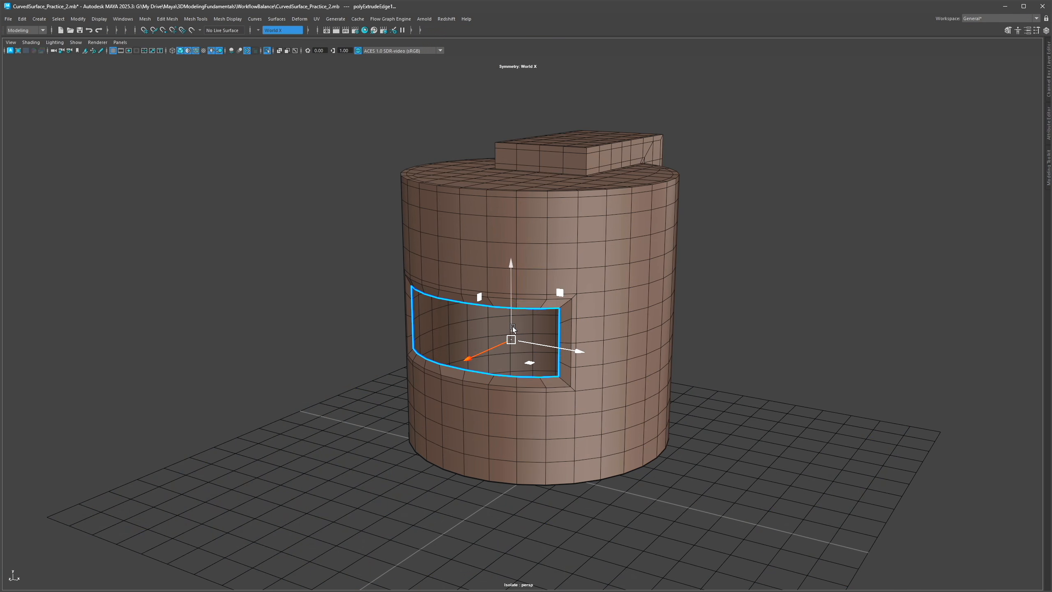
{"action": "left_click_drag", "start_coordinate": [511, 336], "coordinate": [544, 330], "text": "alt"}
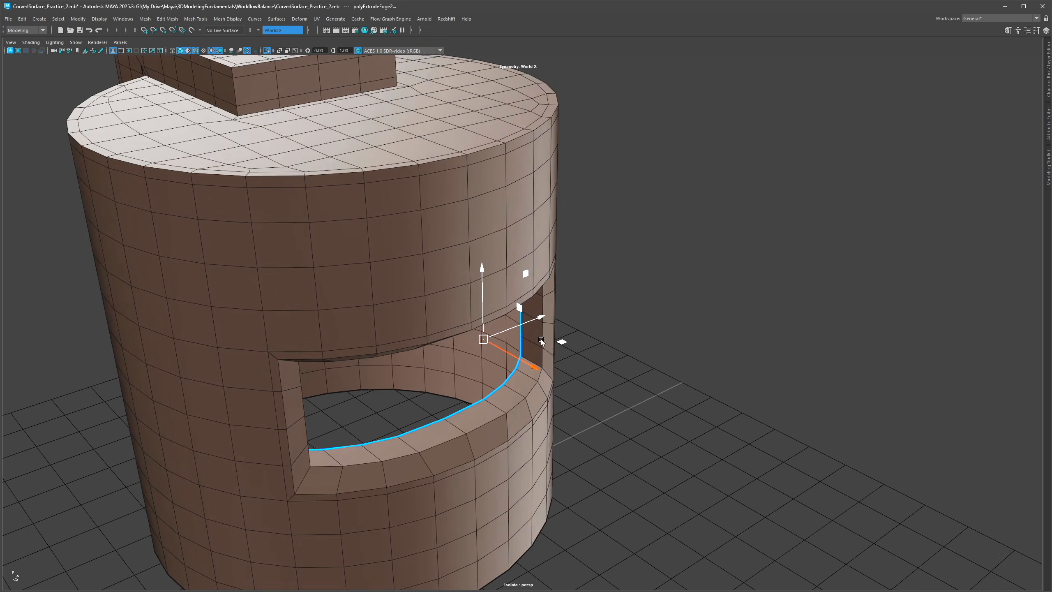
{"action": "left_click_drag", "start_coordinate": [544, 339], "coordinate": [508, 332], "text": "alt"}
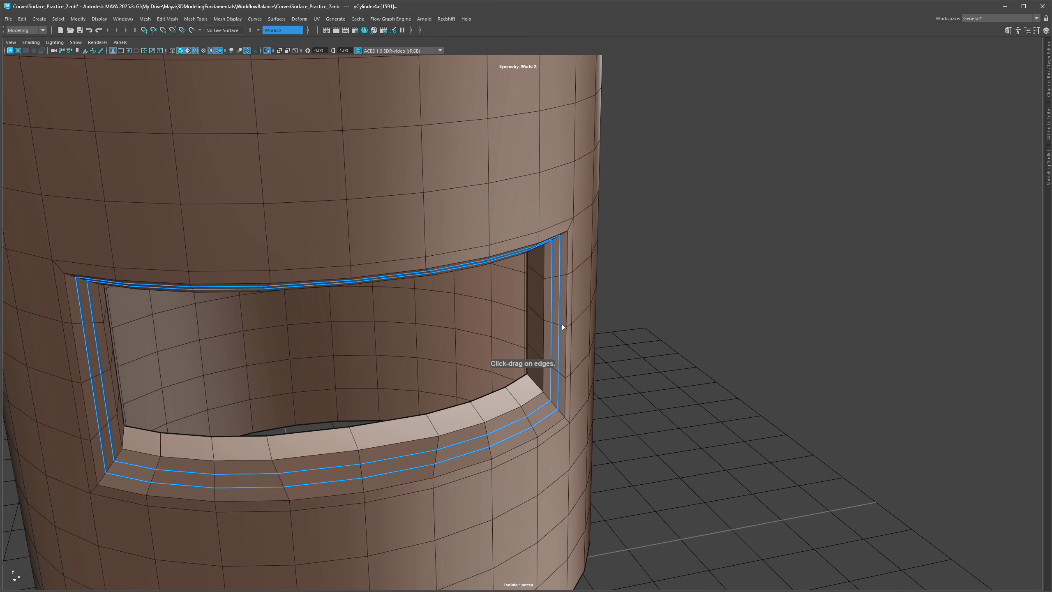
Step: Orbit around the smoothed cylinder to examine how the recess holds its corners
{"action": "left_click", "coordinate": [562, 324]}
{"action": "mouse_move", "coordinate": [574, 311]}
{"action": "right_mouse_down", "text": "shift"}
{"action": "mouse_move", "coordinate": [598, 294]}
{"action": "mouse_move", "coordinate": [658, 286]}
{"action": "right_mouse_up", "text": "shift"}
{"action": "left_click", "coordinate": [562, 325]}
{"action": "left_click", "coordinate": [549, 322]}
{"action": "left_click", "coordinate": [540, 316]}
{"action": "key", "text": "3"}
{"action": "scroll", "coordinate": [658, 280], "scroll_direction": "down", "scroll_amount": 5}
{"action": "mouse_move", "coordinate": [658, 279]}
{"action": "left_mouse_down", "text": "alt"}
{"action": "mouse_move", "coordinate": [700, 277]}
{"action": "mouse_move", "coordinate": [567, 300]}
{"action": "mouse_move", "coordinate": [566, 286]}
{"action": "mouse_move", "coordinate": [515, 292]}
{"action": "left_mouse_up", "text": "alt"}
{"action": "left_click", "coordinate": [701, 277]}
{"action": "key", "text": "alt+5"}
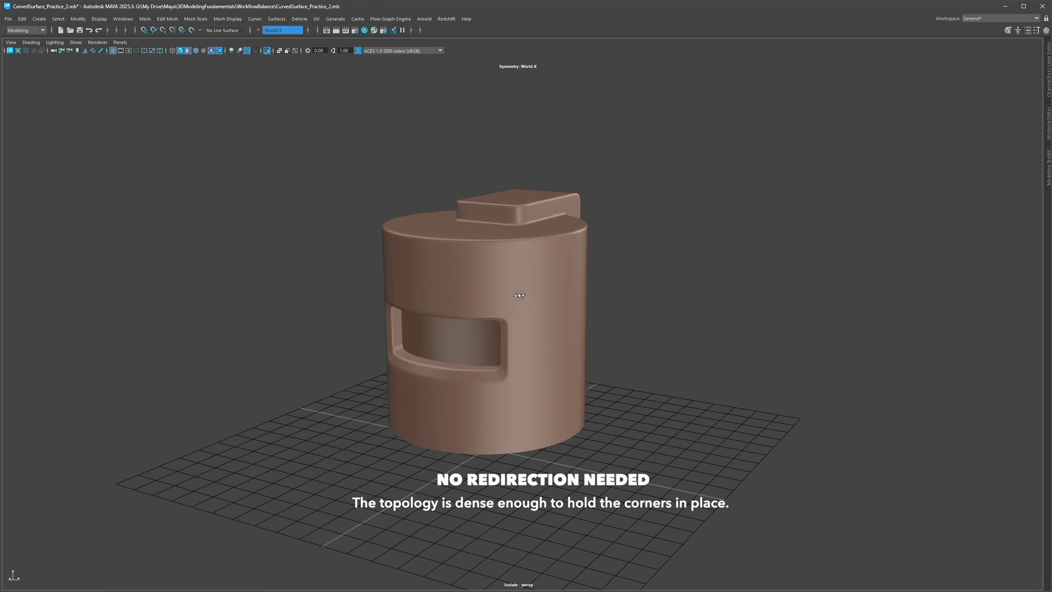
{"action": "scroll", "coordinate": [510, 328], "scroll_direction": "up", "scroll_amount": 3}
{"action": "left_click_drag", "start_coordinate": [510, 328], "coordinate": [485, 319], "text": "alt"}
{"action": "scroll", "coordinate": [495, 394], "scroll_direction": "down", "scroll_amount": 3}
{"action": "mouse_move", "coordinate": [516, 274]}
{"action": "left_mouse_down", "text": "alt"}
{"action": "mouse_move", "coordinate": [505, 303]}
{"action": "mouse_move", "coordinate": [411, 282]}
{"action": "mouse_move", "coordinate": [509, 289]}
{"action": "left_mouse_up", "text": "alt"}
{"action": "left_click", "coordinate": [510, 290]}
{"action": "right_click_drag", "start_coordinate": [510, 290], "coordinate": [575, 545]}
{"action": "left_click", "coordinate": [659, 397]}
{"action": "key", "text": "alt+6"}
{"action": "left_click_drag", "start_coordinate": [623, 355], "coordinate": [450, 247], "text": "alt"}
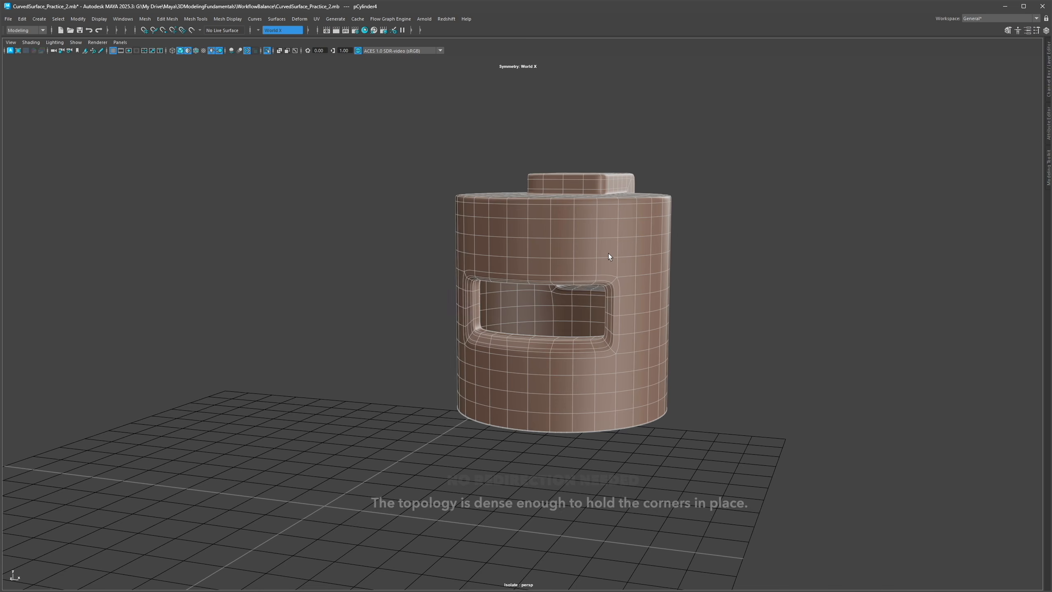
{"action": "left_click_drag", "start_coordinate": [608, 253], "coordinate": [630, 273], "text": "alt"}
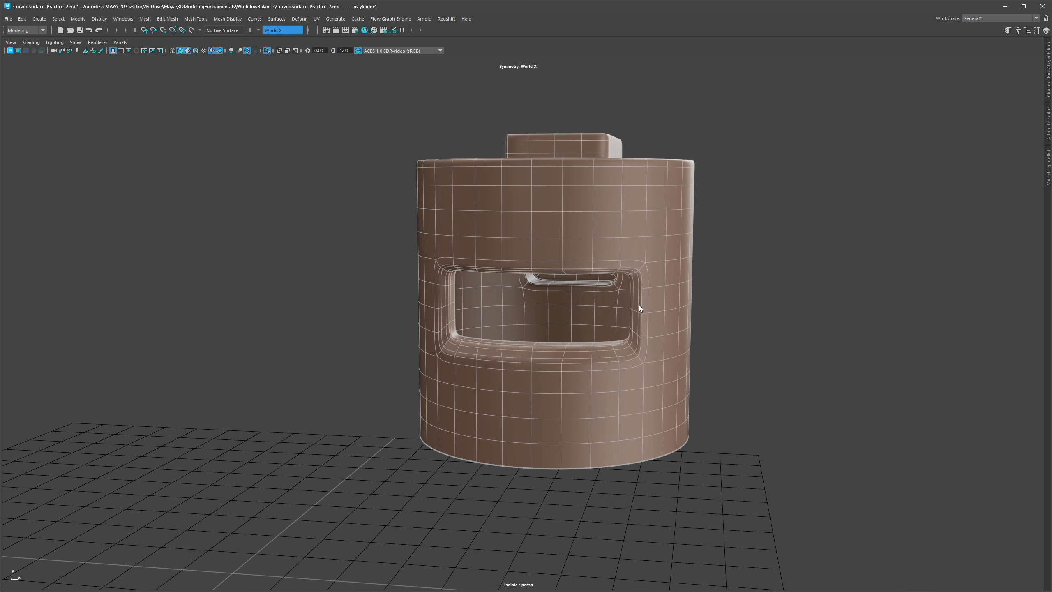
{"action": "left_click_drag", "start_coordinate": [584, 335], "coordinate": [520, 257], "text": "alt"}
{"action": "left_click_drag", "start_coordinate": [494, 295], "coordinate": [516, 271], "text": "alt"}
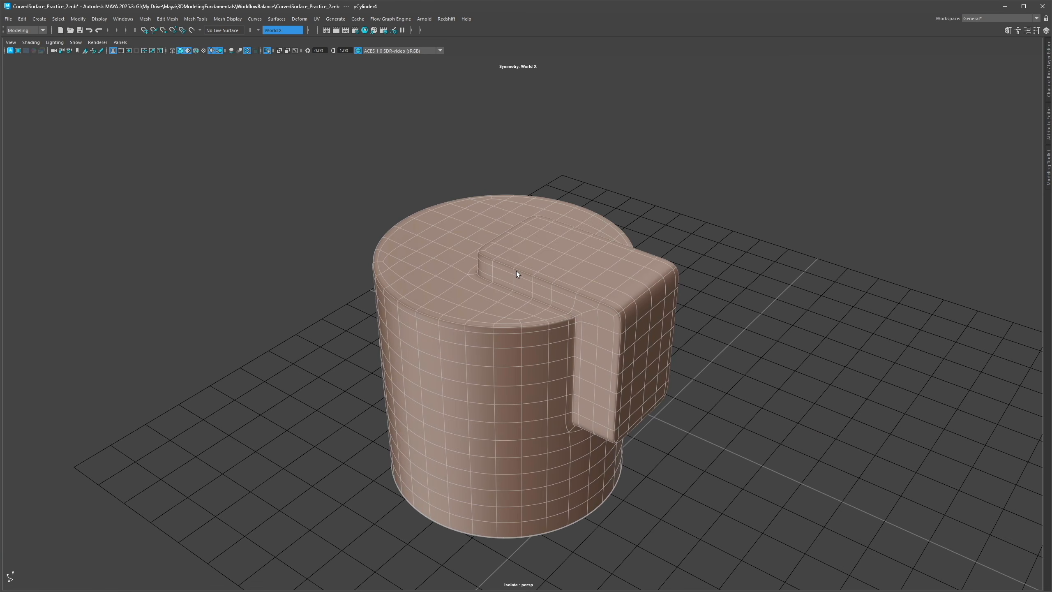
{"action": "middle_click_drag", "start_coordinate": [563, 312], "coordinate": [615, 274], "text": "alt"}
{"action": "right_click_drag", "start_coordinate": [615, 274], "coordinate": [505, 261], "text": "alt"}
{"action": "left_click_drag", "start_coordinate": [506, 262], "coordinate": [601, 245], "text": "alt"}
Step: Cut new edges from the surrounding grid to the panel line's corner on the slide with Multi-Cut
{"action": "key", "text": "ctrl+1"}
{"action": "middle_click_drag", "start_coordinate": [410, 301], "coordinate": [572, 270], "text": "alt"}
{"action": "left_click_drag", "start_coordinate": [572, 269], "coordinate": [515, 264], "text": "alt"}
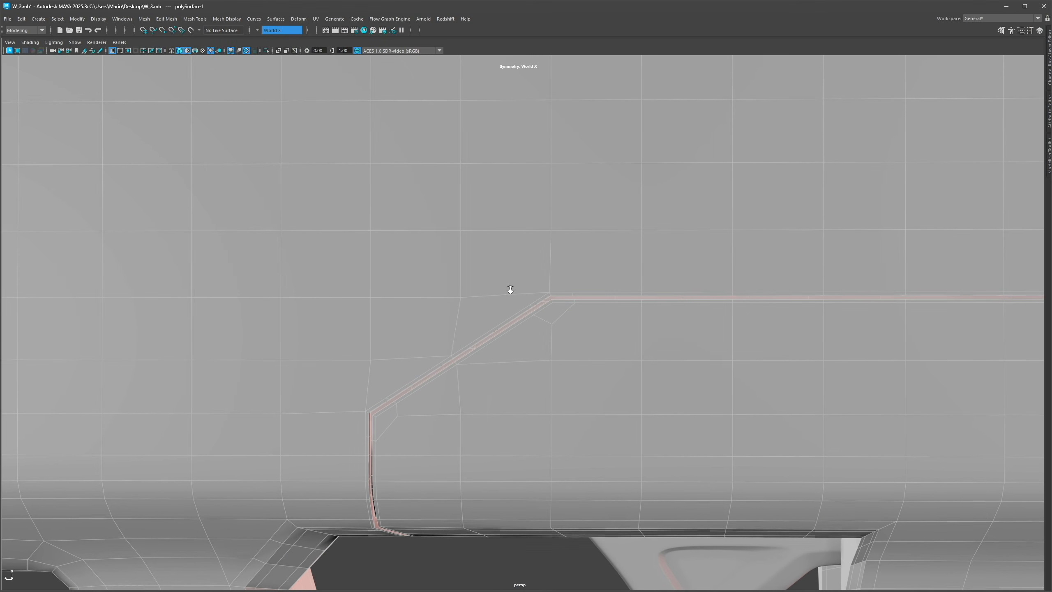
{"action": "right_click_drag", "start_coordinate": [508, 290], "coordinate": [623, 259], "text": "alt"}
{"action": "key", "text": "ctrl+shift+x"}
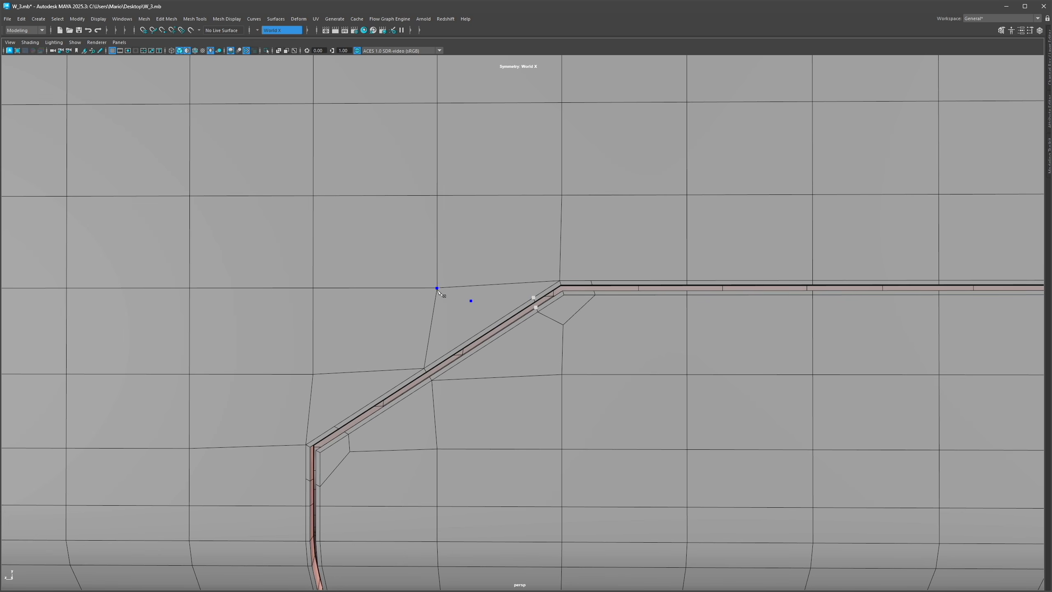
{"action": "left_click", "coordinate": [438, 195]}
{"action": "right_click", "coordinate": [437, 194]}
{"action": "middle_click_drag", "start_coordinate": [410, 406], "coordinate": [512, 312], "text": "alt"}
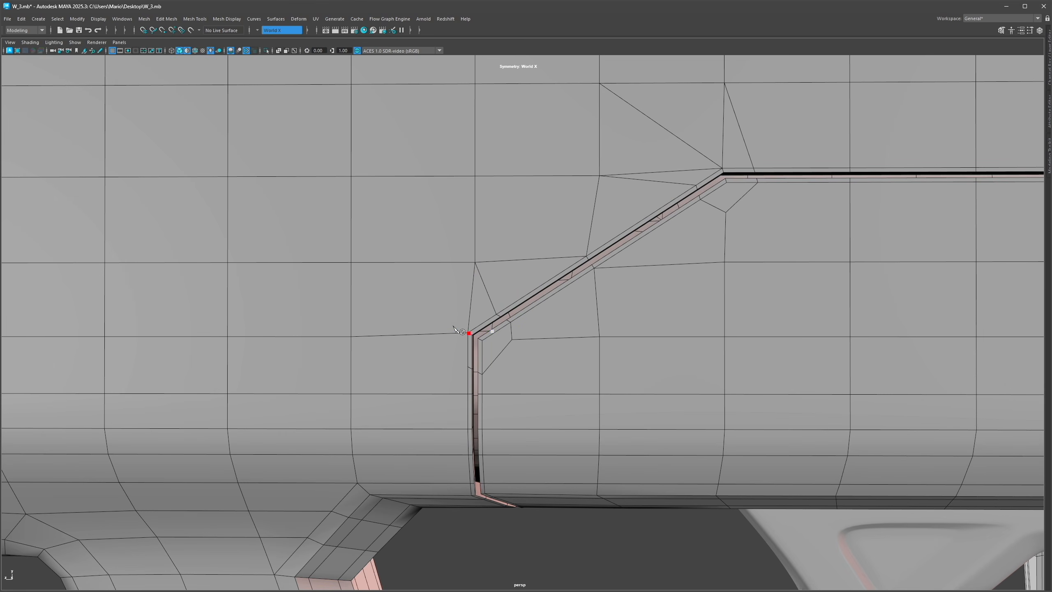
{"action": "left_click", "coordinate": [467, 333]}
{"action": "left_click", "coordinate": [352, 263]}
{"action": "right_click", "coordinate": [352, 263]}
Step: Delete the stray edge loop beside the panel line's lower corner
{"action": "double_click", "coordinate": [443, 334]}
{"action": "key", "text": "Delete"}
{"action": "middle_click_drag", "start_coordinate": [716, 208], "coordinate": [658, 201], "text": "alt"}
{"action": "scroll", "coordinate": [709, 189], "scroll_direction": "down", "scroll_amount": 10}
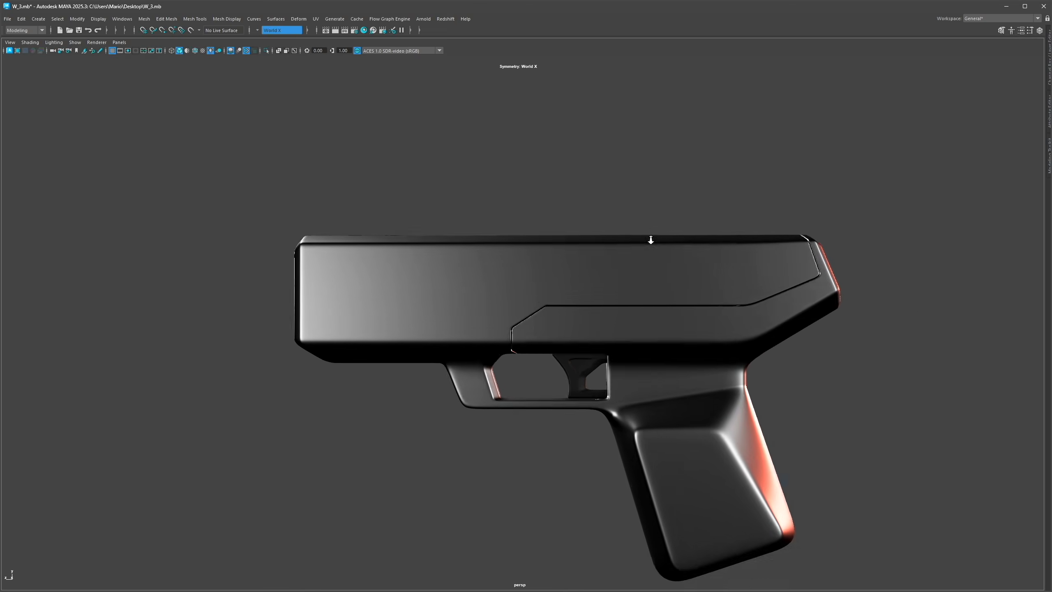
Step: Orbit and zoom around the smoothed pistol to examine the edge flow around the panel line
{"action": "mouse_move", "coordinate": [650, 240]}
{"action": "left_mouse_down", "text": "alt"}
{"action": "mouse_move", "coordinate": [568, 265]}
{"action": "mouse_move", "coordinate": [582, 237]}
{"action": "mouse_move", "coordinate": [495, 179]}
{"action": "mouse_move", "coordinate": [488, 203]}
{"action": "mouse_move", "coordinate": [456, 202]}
{"action": "mouse_move", "coordinate": [517, 257]}
{"action": "mouse_move", "coordinate": [477, 246]}
{"action": "left_mouse_up", "text": "alt"}
{"action": "scroll", "coordinate": [482, 261], "scroll_direction": "up", "scroll_amount": 5}
{"action": "middle_click_drag", "start_coordinate": [483, 262], "coordinate": [480, 261], "text": "alt"}
{"action": "left_click", "coordinate": [480, 262]}
{"action": "key", "text": "1"}
{"action": "right_click_drag", "start_coordinate": [480, 262], "coordinate": [455, 165], "text": "alt"}
{"action": "left_click", "coordinate": [455, 161]}
{"action": "right_click_drag", "start_coordinate": [727, 208], "coordinate": [524, 287], "text": "alt"}
{"action": "left_click_drag", "start_coordinate": [524, 287], "coordinate": [571, 333], "text": "alt"}
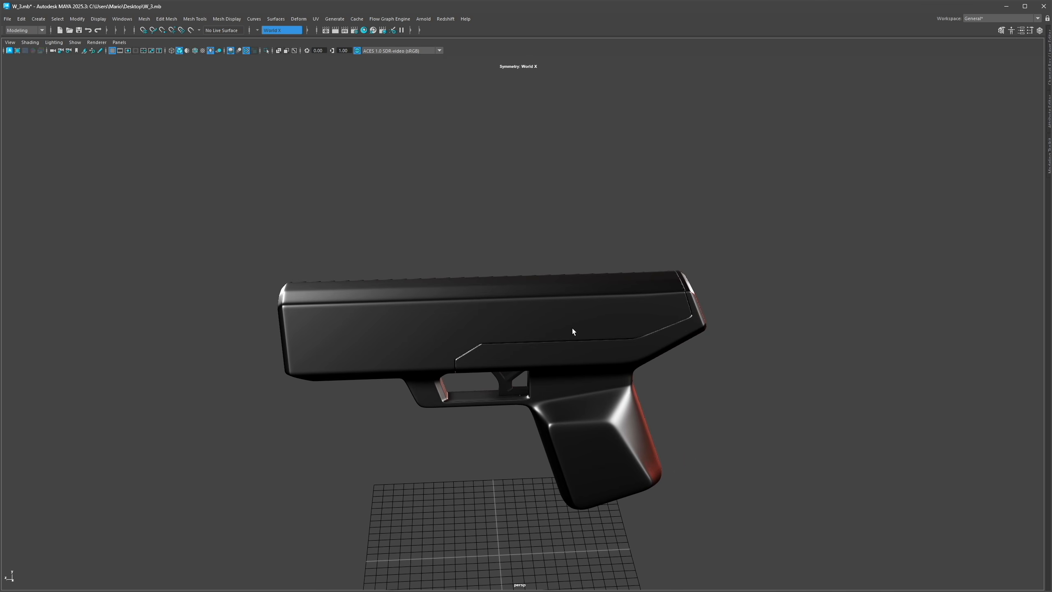
{"action": "right_click_drag", "start_coordinate": [571, 334], "coordinate": [793, 310], "text": "alt"}
{"action": "left_click", "coordinate": [566, 336]}
{"action": "middle_click_drag", "start_coordinate": [565, 337], "coordinate": [564, 303], "text": "alt"}
{"action": "right_click_drag", "start_coordinate": [564, 302], "coordinate": [541, 344], "text": "alt"}
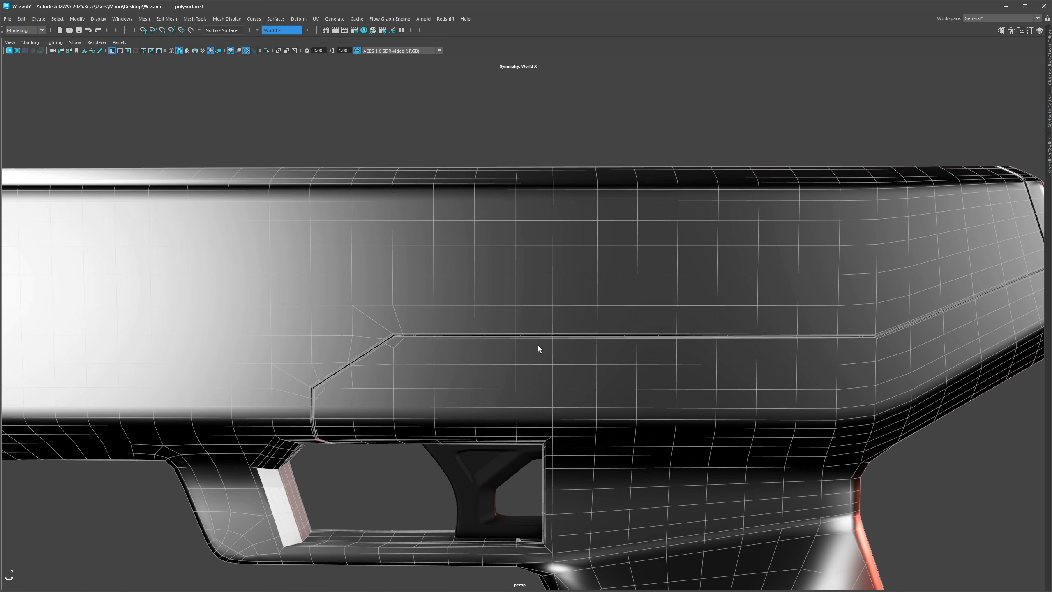
{"action": "middle_click_drag", "start_coordinate": [541, 344], "coordinate": [570, 333], "text": "alt"}
{"action": "key", "text": "alt+d"}
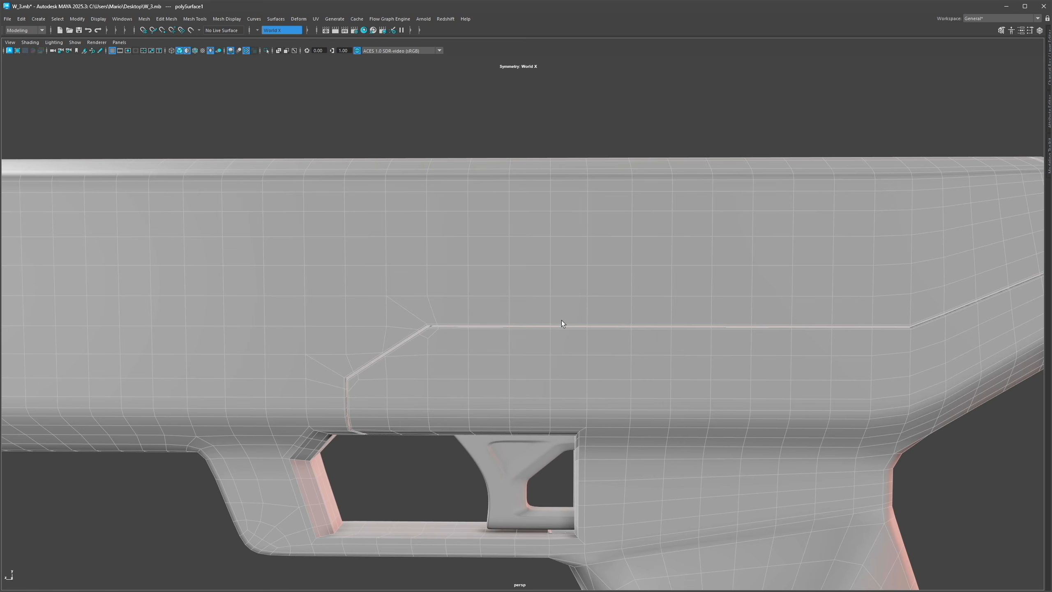
{"action": "mouse_move", "coordinate": [562, 324]}
{"action": "left_mouse_down", "text": "alt"}
{"action": "mouse_move", "coordinate": [592, 308]}
{"action": "mouse_move", "coordinate": [549, 296]}
{"action": "mouse_move", "coordinate": [547, 310]}
{"action": "left_mouse_up", "text": "alt"}
Step: Cut a new edge across the upper stock above the panel line with Multi-Cut
{"action": "key", "text": "ctrl+shift+x"}
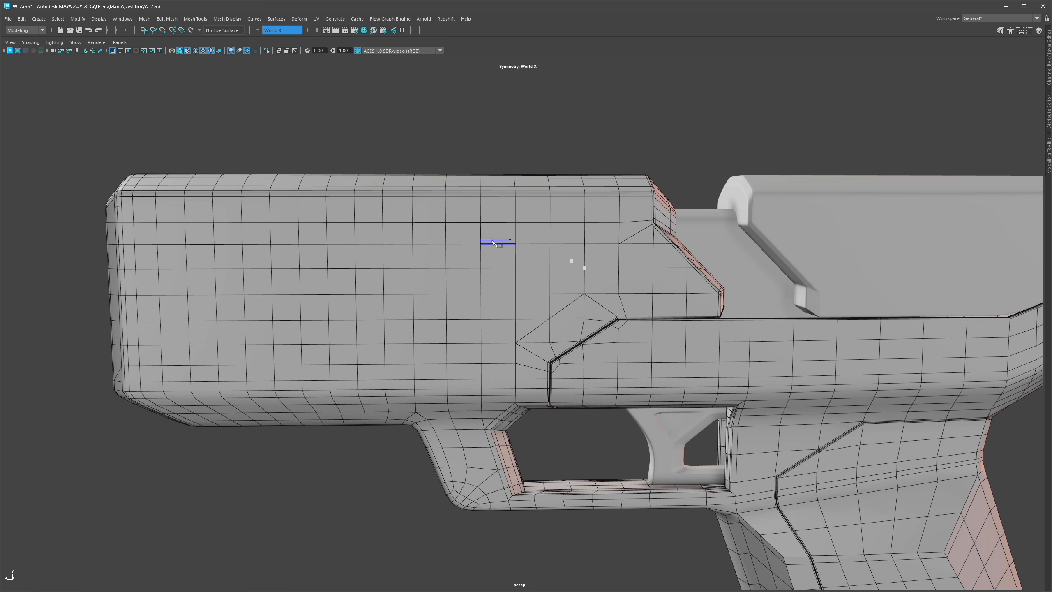
{"action": "key", "text": "ctrl+z"}
{"action": "middle_click_drag", "start_coordinate": [434, 238], "coordinate": [559, 231], "text": "alt"}
{"action": "key", "text": "Return"}
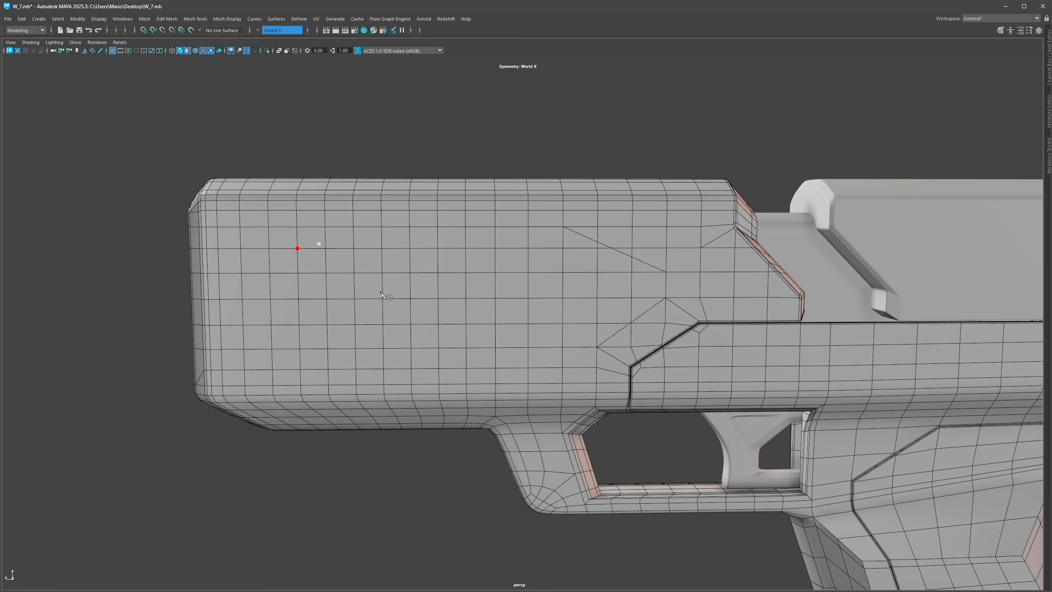
Step: Extrude the selected faces on the upper stock inward to form a recessed vent opening
{"action": "middle_click_drag", "start_coordinate": [447, 341], "coordinate": [445, 299], "text": "alt"}
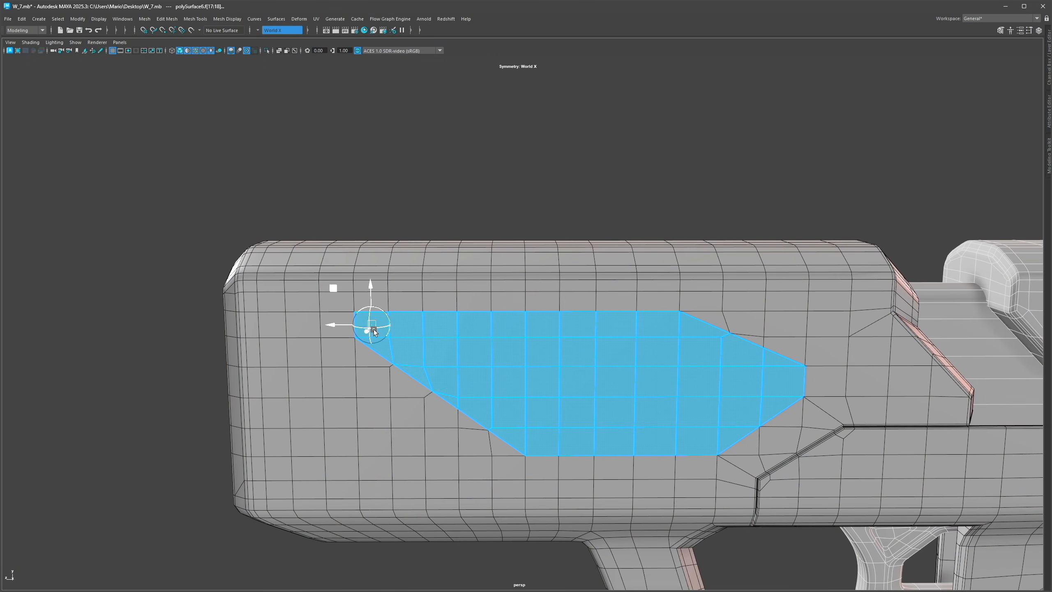
{"action": "key", "text": "ctrl+e"}
{"action": "left_click_drag", "start_coordinate": [372, 323], "coordinate": [153, 318]}
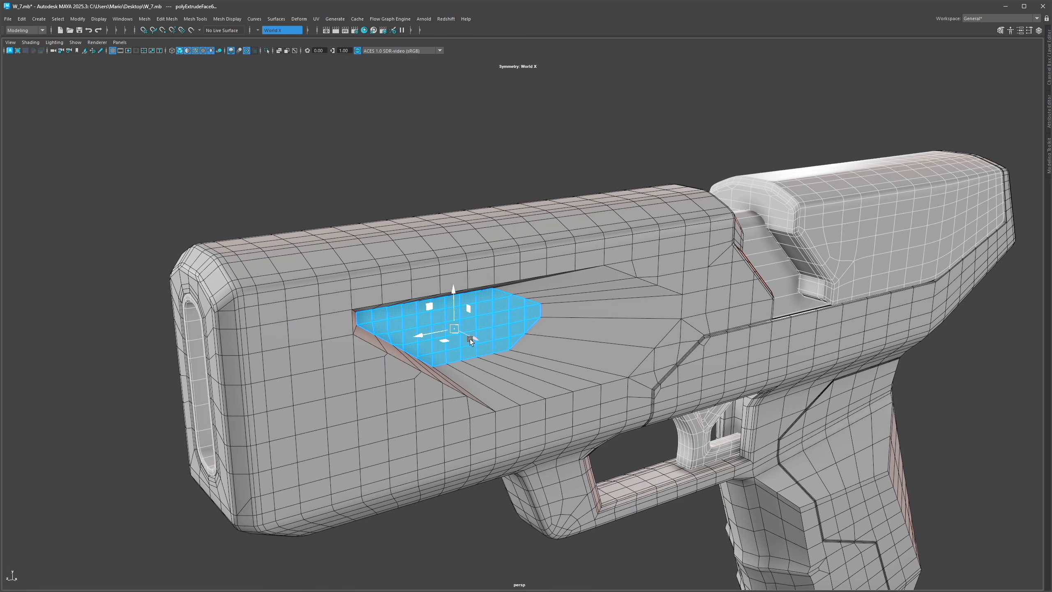
{"action": "left_click_drag", "start_coordinate": [470, 339], "coordinate": [534, 339]}
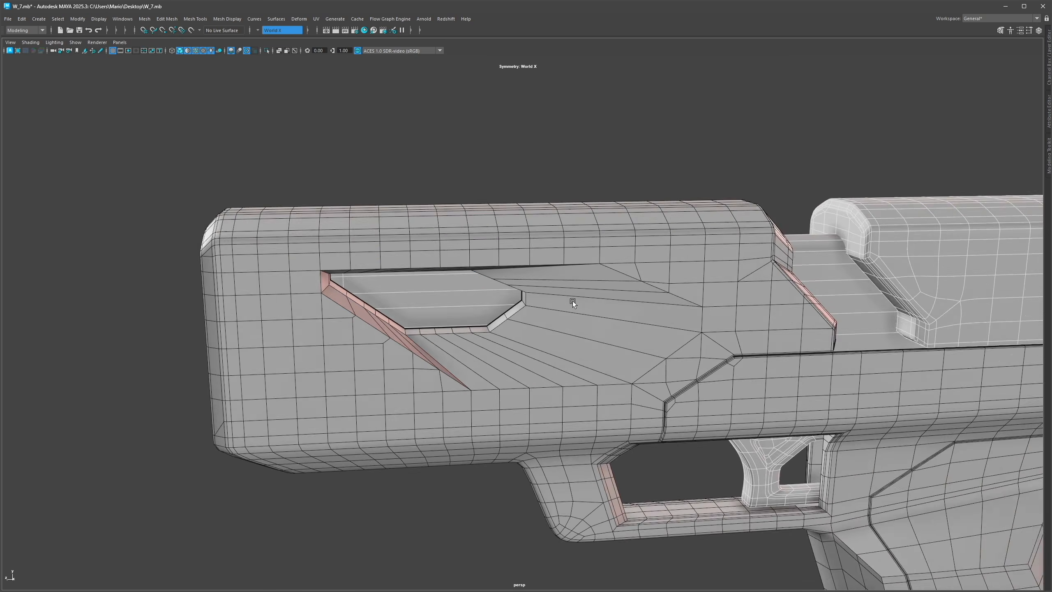
{"action": "left_click_drag", "start_coordinate": [572, 301], "coordinate": [534, 304], "text": "alt"}
{"action": "left_click_drag", "start_coordinate": [681, 331], "coordinate": [694, 333]}
{"action": "key", "text": "3"}
{"action": "key", "text": "q"}
{"action": "left_click", "coordinate": [499, 167]}
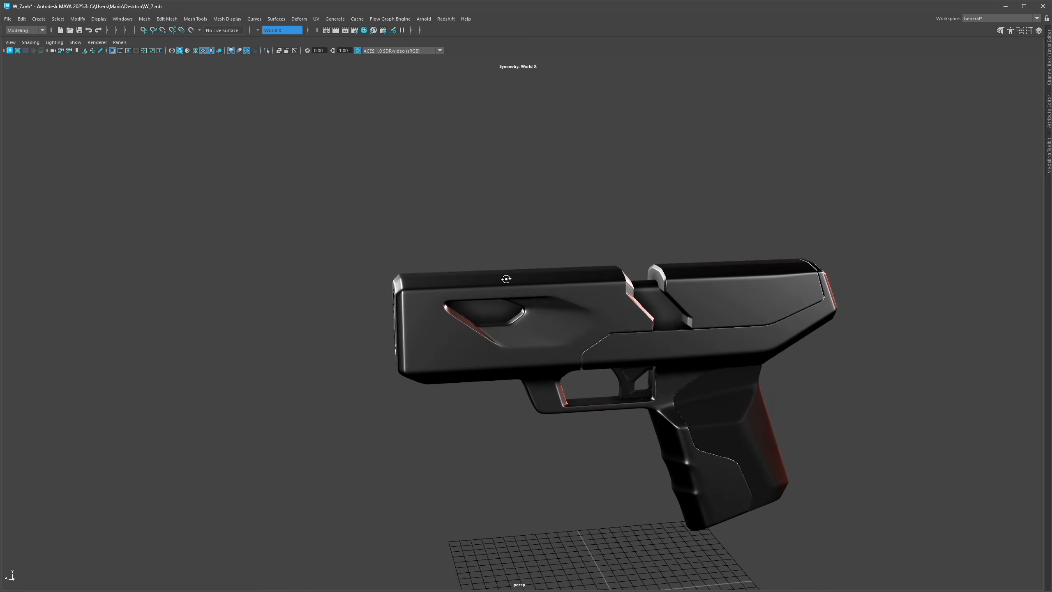
{"action": "left_click_drag", "start_coordinate": [476, 315], "coordinate": [498, 303], "text": "alt"}
{"action": "right_click_drag", "start_coordinate": [498, 303], "coordinate": [551, 506]}
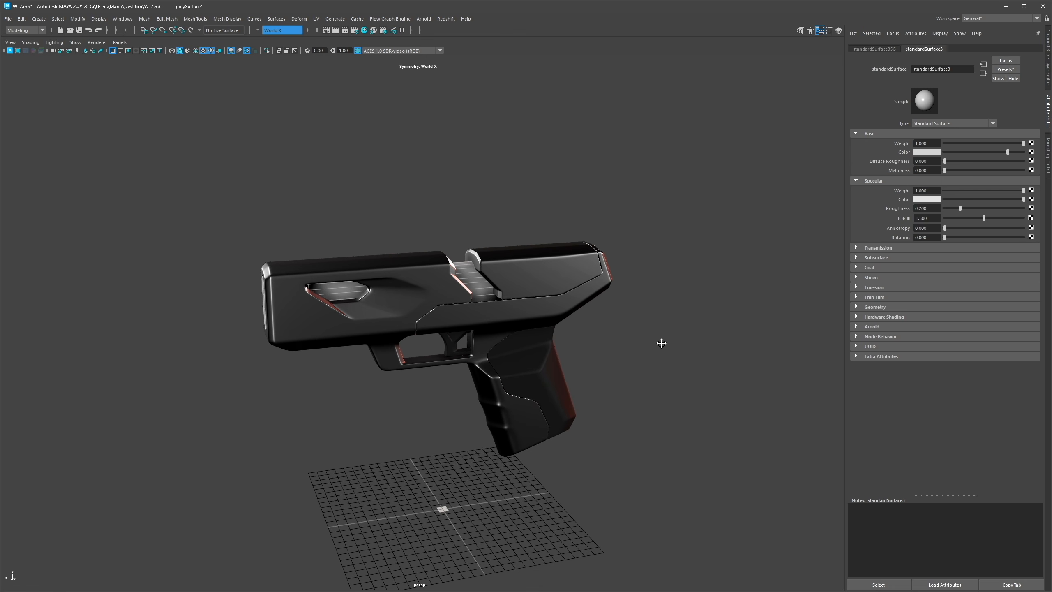
Step: Apply the Copper preset to the recess's standardSurface3 material and adjust its specular roughness
{"action": "left_click", "coordinate": [875, 585]}
{"action": "left_click", "coordinate": [996, 126]}
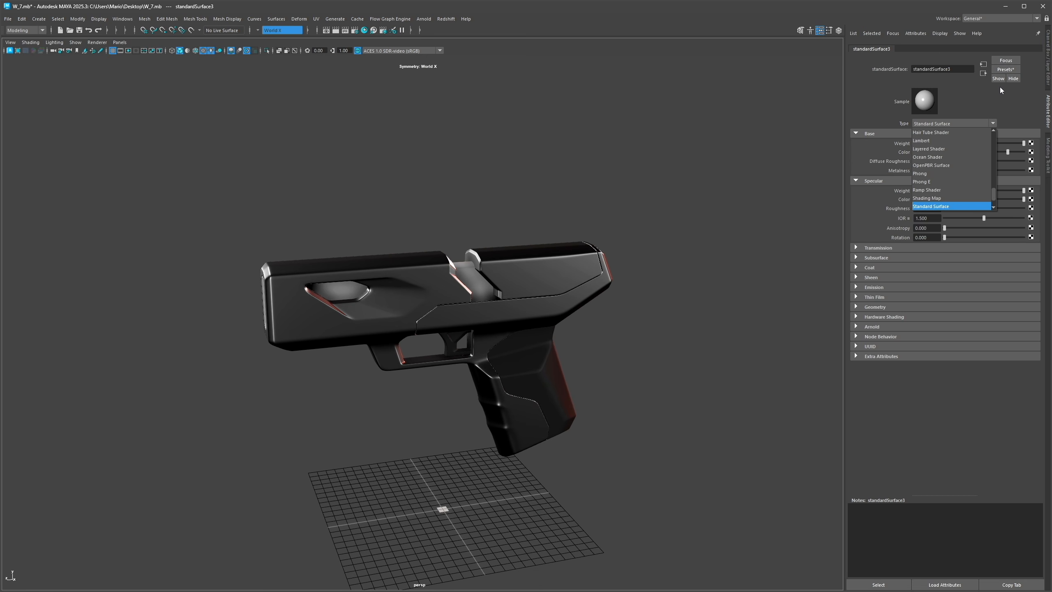
{"action": "left_click", "coordinate": [1006, 70]}
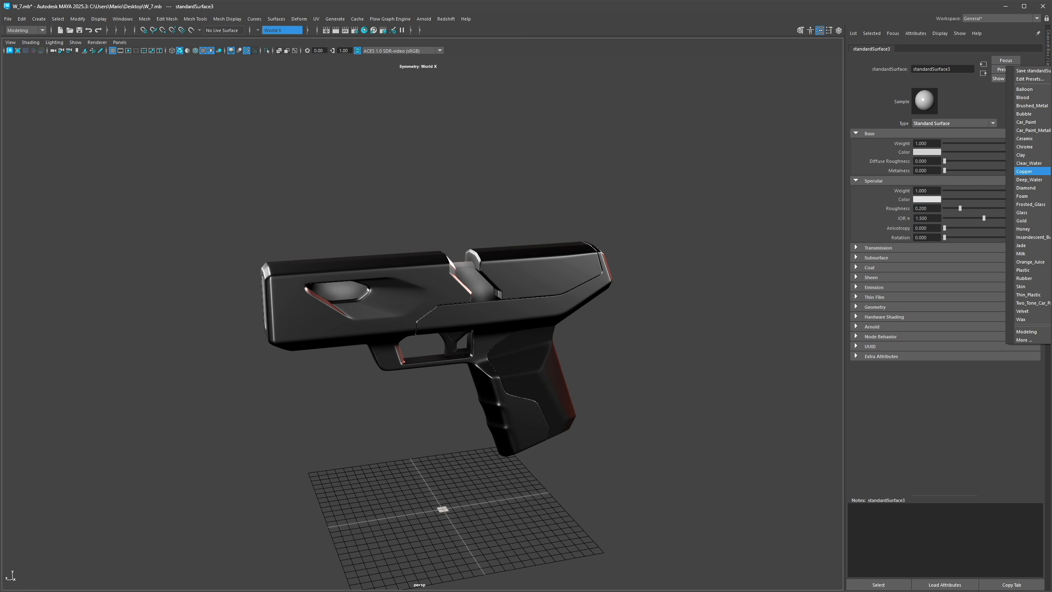
{"action": "left_click", "coordinate": [1024, 171]}
{"action": "left_click_drag", "start_coordinate": [964, 208], "coordinate": [977, 204]}
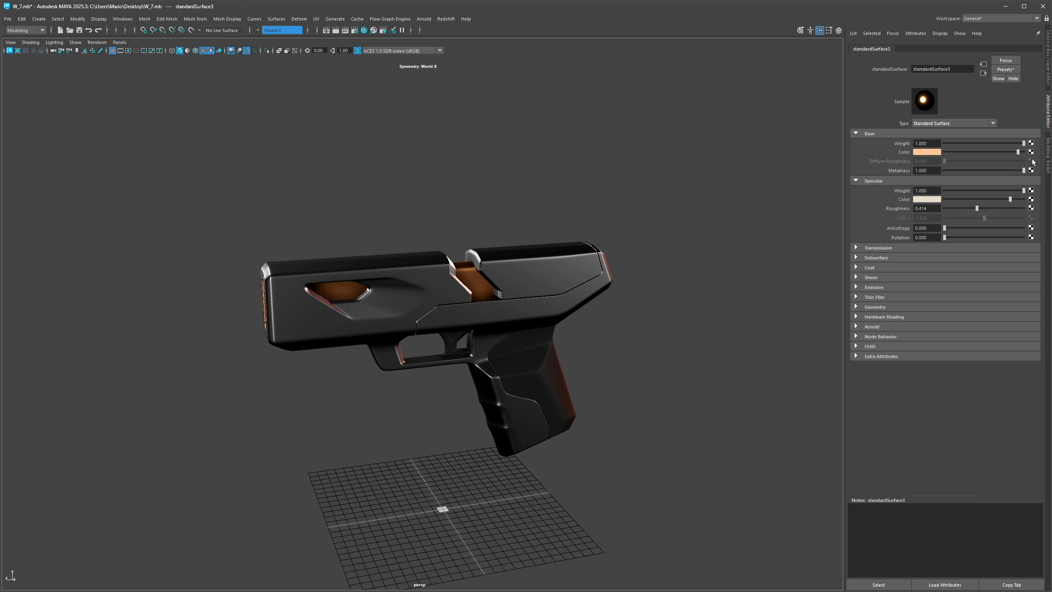
{"action": "left_click", "coordinate": [1047, 111]}
Step: Cut new edges into the stock ahead of the recess with Multi-Cut
{"action": "mouse_move", "coordinate": [580, 290]}
{"action": "left_mouse_down", "text": "alt"}
{"action": "mouse_move", "coordinate": [558, 257]}
{"action": "mouse_move", "coordinate": [394, 292]}
{"action": "mouse_move", "coordinate": [608, 287]}
{"action": "mouse_move", "coordinate": [411, 287]}
{"action": "mouse_move", "coordinate": [590, 348]}
{"action": "left_mouse_up", "text": "alt"}
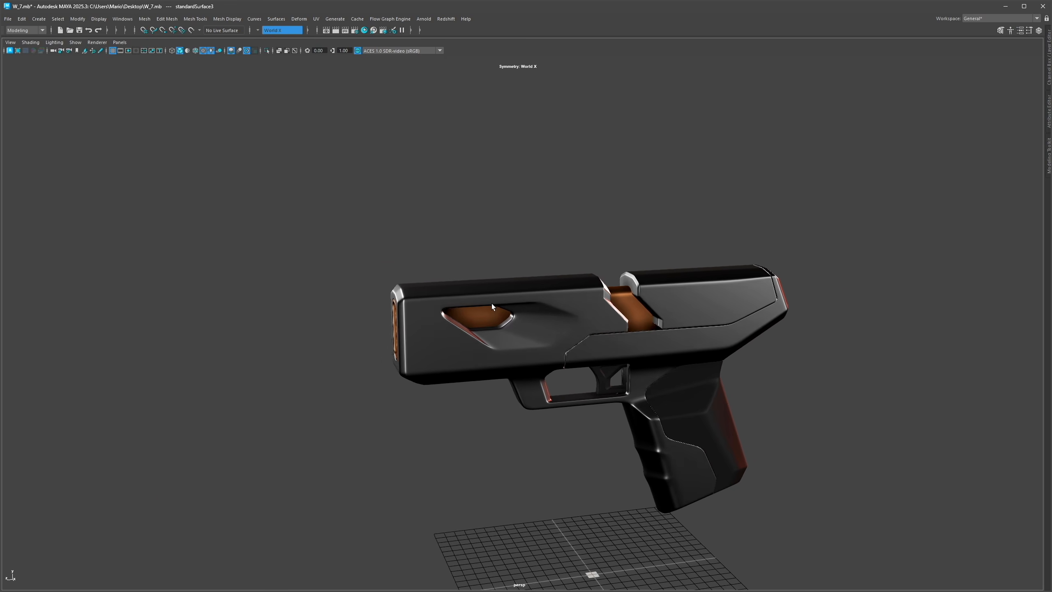
{"action": "left_click", "coordinate": [366, 348]}
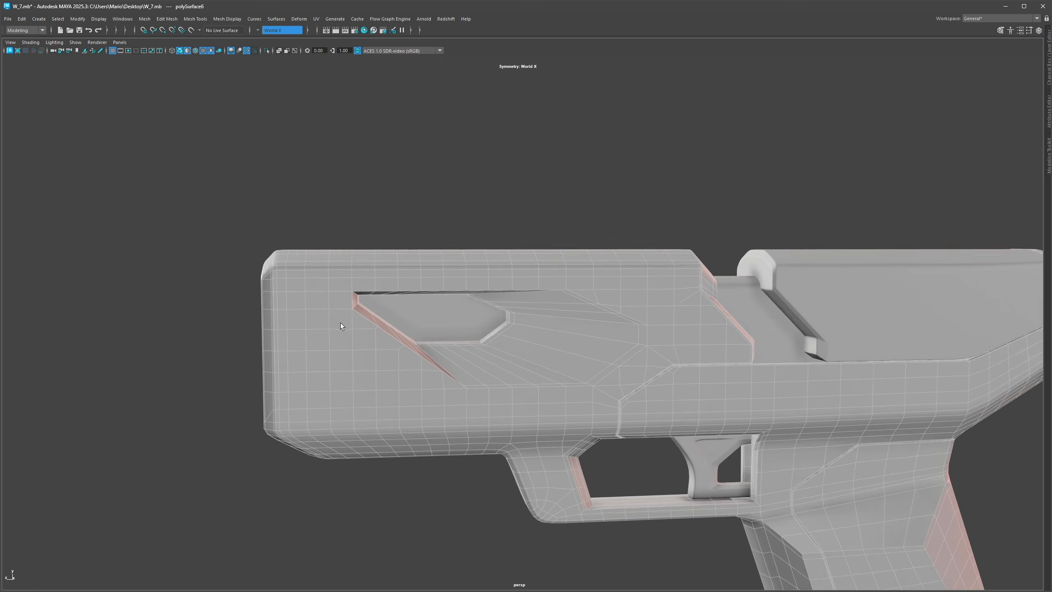
{"action": "scroll", "coordinate": [340, 322], "scroll_direction": "up", "scroll_amount": 3}
{"action": "middle_click_drag", "start_coordinate": [340, 322], "coordinate": [389, 319], "text": "alt"}
{"action": "left_click_drag", "start_coordinate": [389, 319], "coordinate": [353, 302], "text": "alt"}
{"action": "double_click", "coordinate": [363, 297]}
{"action": "key", "text": "ctrl+shift+x"}
{"action": "left_click", "coordinate": [325, 315]}
{"action": "scroll", "coordinate": [414, 367], "scroll_direction": "up", "scroll_amount": 2}
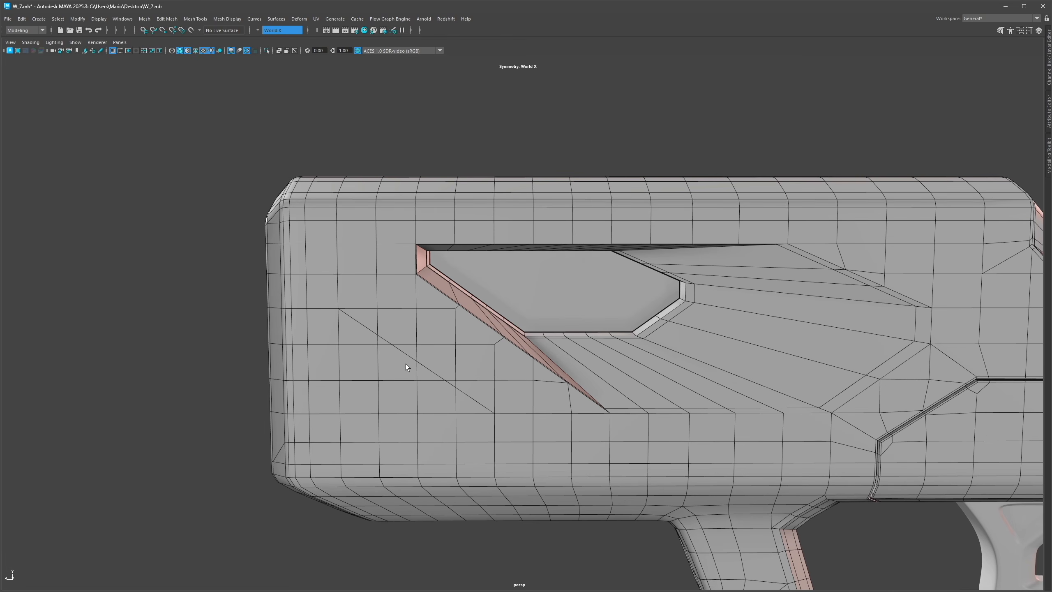
Step: Select and delete faces beside the recess to open a second, smaller slot
{"action": "mouse_move", "coordinate": [393, 324]}
{"action": "right_mouse_down", "text": "ctrl+shift"}
{"action": "mouse_move", "coordinate": [374, 321]}
{"action": "mouse_move", "coordinate": [393, 323]}
{"action": "right_mouse_up", "text": "ctrl+shift"}
{"action": "mouse_move", "coordinate": [580, 411]}
{"action": "left_mouse_down", "text": "shift"}
{"action": "mouse_move", "coordinate": [447, 366]}
{"action": "mouse_move", "coordinate": [441, 322]}
{"action": "mouse_move", "coordinate": [549, 385]}
{"action": "mouse_move", "coordinate": [411, 314]}
{"action": "left_mouse_up", "text": "shift"}
{"action": "mouse_move", "coordinate": [357, 293]}
{"action": "left_mouse_down", "text": "shift"}
{"action": "mouse_move", "coordinate": [220, 280]}
{"action": "mouse_move", "coordinate": [373, 304]}
{"action": "left_mouse_up", "text": "shift"}
{"action": "key", "text": "w"}
{"action": "mouse_move", "coordinate": [432, 324]}
{"action": "left_mouse_down"}
{"action": "mouse_move", "coordinate": [422, 318]}
{"action": "mouse_move", "coordinate": [491, 368]}
{"action": "mouse_move", "coordinate": [418, 332]}
{"action": "left_mouse_up"}
{"action": "key", "text": "Delete"}
{"action": "key", "text": "y"}
Step: Preview the smoothed stock to check the new slot beside the main recess
{"action": "key", "text": "3"}
{"action": "right_click_drag", "start_coordinate": [374, 131], "coordinate": [399, 117]}
{"action": "scroll", "coordinate": [602, 246], "scroll_direction": "down", "scroll_amount": 8}
{"action": "left_click", "coordinate": [602, 246]}
{"action": "left_click_drag", "start_coordinate": [597, 253], "coordinate": [418, 337], "text": "alt"}
{"action": "scroll", "coordinate": [550, 332], "scroll_direction": "up", "scroll_amount": 6}
{"action": "right_click_drag", "start_coordinate": [415, 340], "coordinate": [423, 329]}
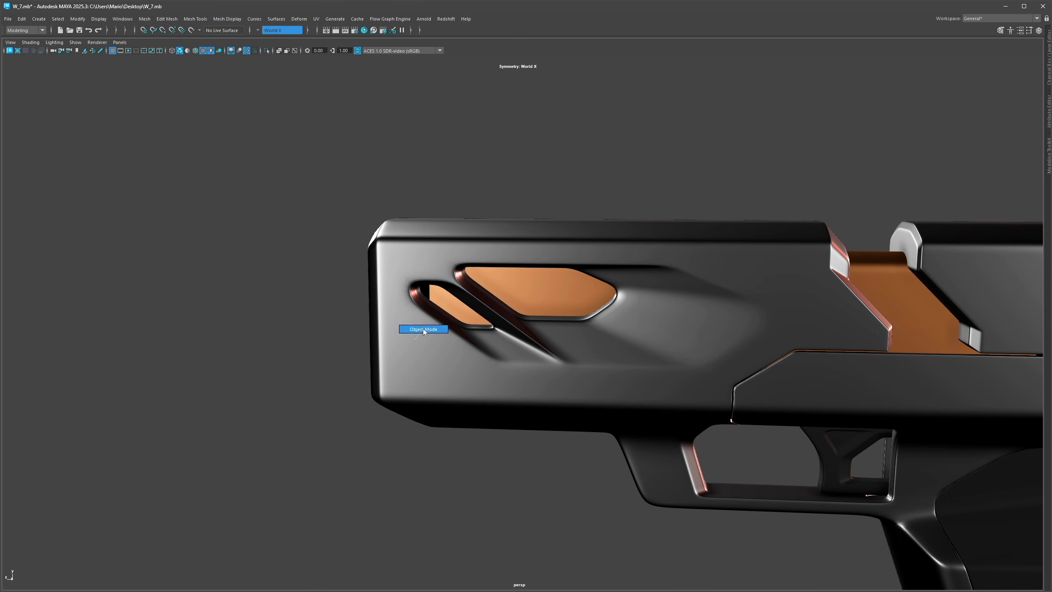
{"action": "key", "text": "1"}
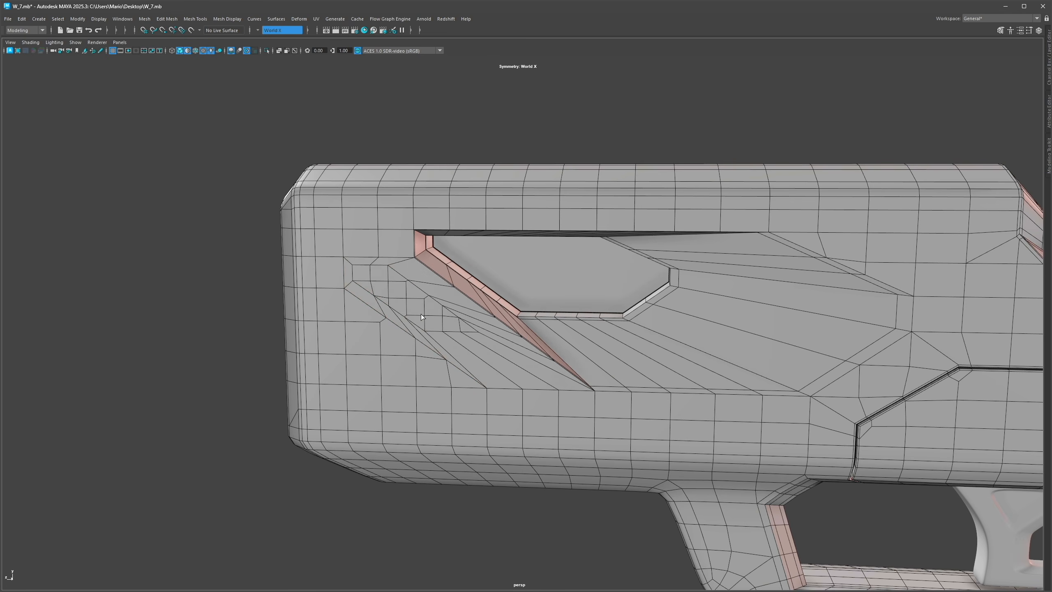
Step: Select edges around the second slot and scale them about an adjusted pivot to reshape it
{"action": "left_click_drag", "start_coordinate": [421, 314], "coordinate": [404, 280], "text": "alt"}
{"action": "right_click_drag", "start_coordinate": [385, 289], "coordinate": [393, 279]}
{"action": "key", "text": "ctrl+z"}
{"action": "key", "text": "ctrl+z"}
{"action": "mouse_move", "coordinate": [367, 296]}
{"action": "left_mouse_down", "text": "alt"}
{"action": "mouse_move", "coordinate": [368, 281]}
{"action": "mouse_move", "coordinate": [435, 277]}
{"action": "mouse_move", "coordinate": [535, 350]}
{"action": "mouse_move", "coordinate": [476, 371]}
{"action": "mouse_move", "coordinate": [372, 297]}
{"action": "mouse_move", "coordinate": [368, 272]}
{"action": "left_mouse_up", "text": "alt"}
{"action": "key", "text": "r"}
{"action": "key", "text": "d"}
{"action": "left_click", "coordinate": [360, 269]}
{"action": "mouse_move", "coordinate": [362, 272]}
{"action": "left_mouse_down", "text": "shift"}
{"action": "mouse_move", "coordinate": [217, 267]}
{"action": "mouse_move", "coordinate": [418, 294]}
{"action": "left_mouse_up", "text": "shift"}
{"action": "right_click_drag", "start_coordinate": [396, 292], "coordinate": [445, 293], "text": "shift"}
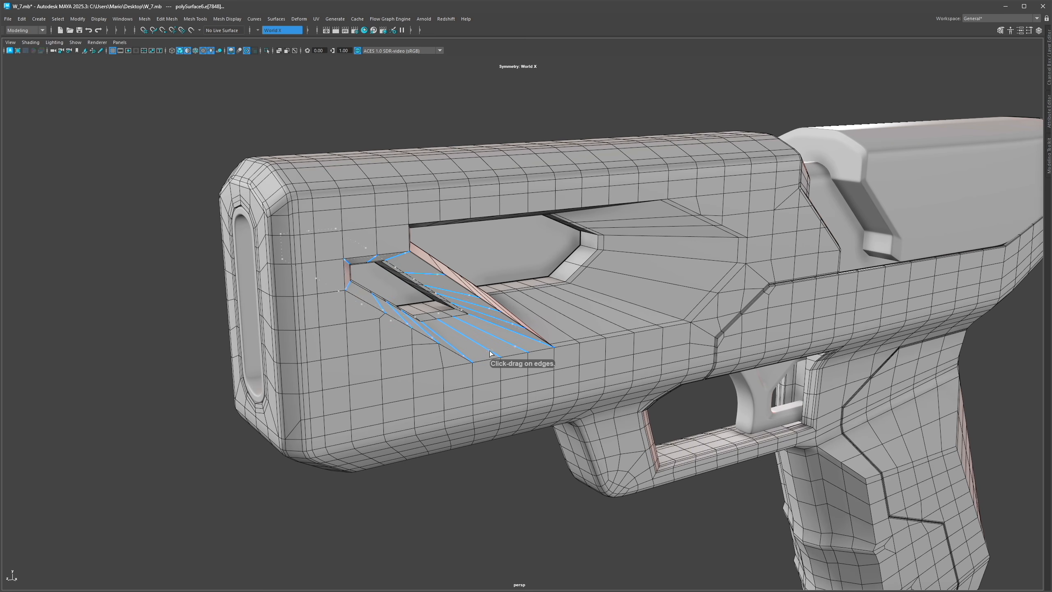
Step: Orbit around the stock to inspect the reshaped slot in smooth preview
{"action": "left_click_drag", "start_coordinate": [488, 350], "coordinate": [359, 161], "text": "alt"}
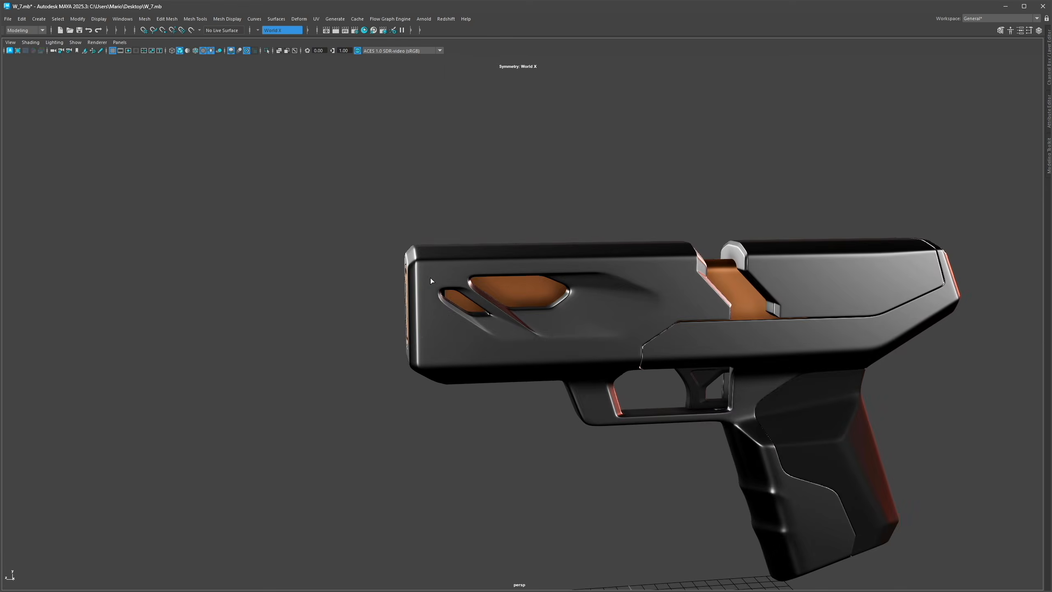
{"action": "mouse_move", "coordinate": [554, 323]}
{"action": "right_mouse_down", "text": "alt"}
{"action": "mouse_move", "coordinate": [554, 299]}
{"action": "mouse_move", "coordinate": [468, 299]}
{"action": "right_mouse_up", "text": "alt"}
{"action": "left_click_drag", "start_coordinate": [468, 299], "coordinate": [655, 303], "text": "alt"}
{"action": "right_click_drag", "start_coordinate": [655, 302], "coordinate": [460, 303], "text": "alt"}
{"action": "left_click_drag", "start_coordinate": [460, 303], "coordinate": [636, 313], "text": "alt"}
{"action": "right_click_drag", "start_coordinate": [637, 312], "coordinate": [717, 371], "text": "alt"}
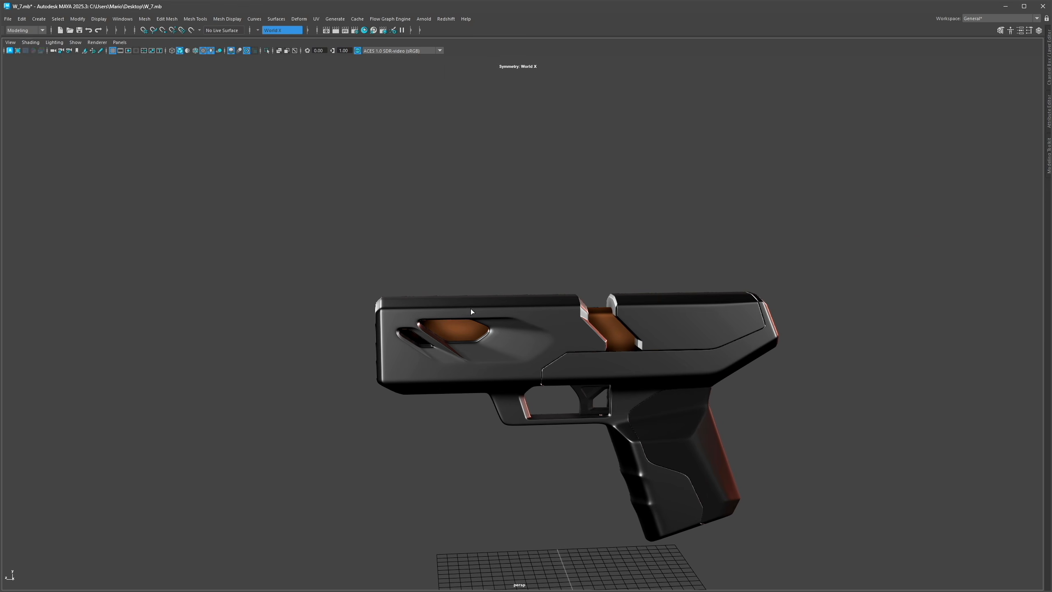
{"action": "right_click_drag", "start_coordinate": [473, 309], "coordinate": [474, 321], "text": "alt"}
{"action": "left_click_drag", "start_coordinate": [474, 321], "coordinate": [472, 315], "text": "alt"}
{"action": "middle_click_drag", "start_coordinate": [318, 357], "coordinate": [452, 310], "text": "alt"}
{"action": "right_click_drag", "start_coordinate": [452, 310], "coordinate": [551, 319], "text": "alt"}
{"action": "left_click", "coordinate": [314, 318]}
{"action": "key", "text": "1"}
Step: Cut extra edges around the second slot's tip with Multi-Cut
{"action": "key", "text": "ctrl+shift+x"}
{"action": "left_click", "coordinate": [300, 299], "text": "ctrl"}
{"action": "left_click", "coordinate": [300, 273], "text": "ctrl"}
{"action": "left_click", "coordinate": [306, 267], "text": "ctrl"}
{"action": "key", "text": "q"}
{"action": "key", "text": "3"}
{"action": "left_click", "coordinate": [435, 128]}
{"action": "right_click_drag", "start_coordinate": [780, 266], "coordinate": [451, 277], "text": "alt"}
{"action": "left_click_drag", "start_coordinate": [452, 277], "coordinate": [612, 291], "text": "alt"}
{"action": "left_click_drag", "start_coordinate": [419, 289], "coordinate": [211, 271], "text": "alt"}
{"action": "right_click_drag", "start_coordinate": [212, 272], "coordinate": [524, 320], "text": "alt"}
{"action": "left_click_drag", "start_coordinate": [524, 319], "coordinate": [505, 323], "text": "alt"}
{"action": "left_click", "coordinate": [505, 322]}
Step: Scale the edge loop at the second slot's outer tip to flatten it
{"action": "key", "text": "ctrl+shift+x"}
{"action": "key", "text": "1"}
{"action": "right_click_drag", "start_coordinate": [511, 326], "coordinate": [615, 312], "text": "alt"}
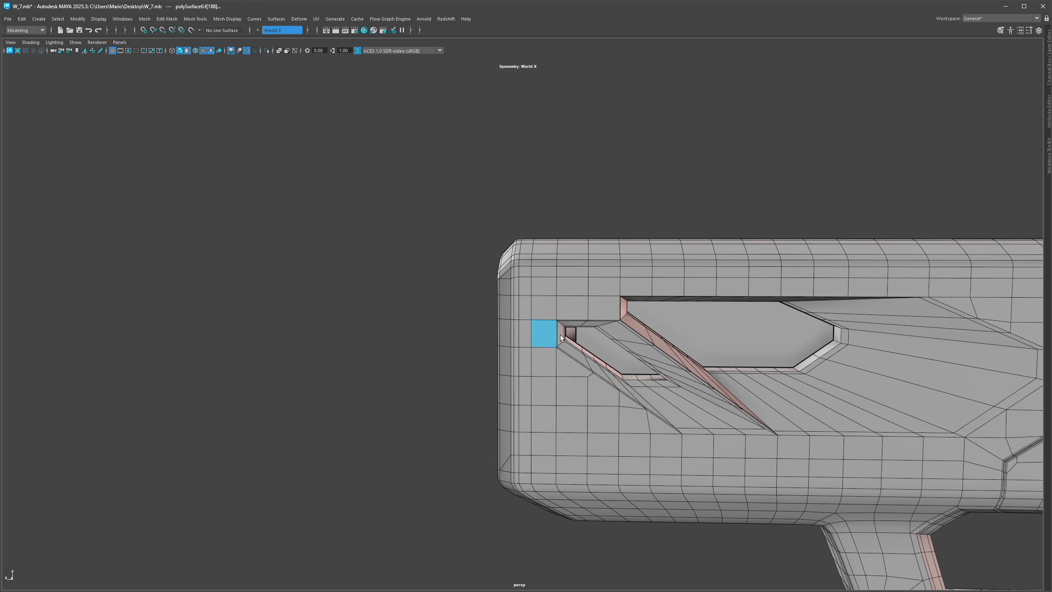
{"action": "double_click", "coordinate": [527, 337], "text": "shift"}
{"action": "key", "text": "r"}
{"action": "left_click_drag", "start_coordinate": [506, 331], "coordinate": [521, 332], "text": "shift"}
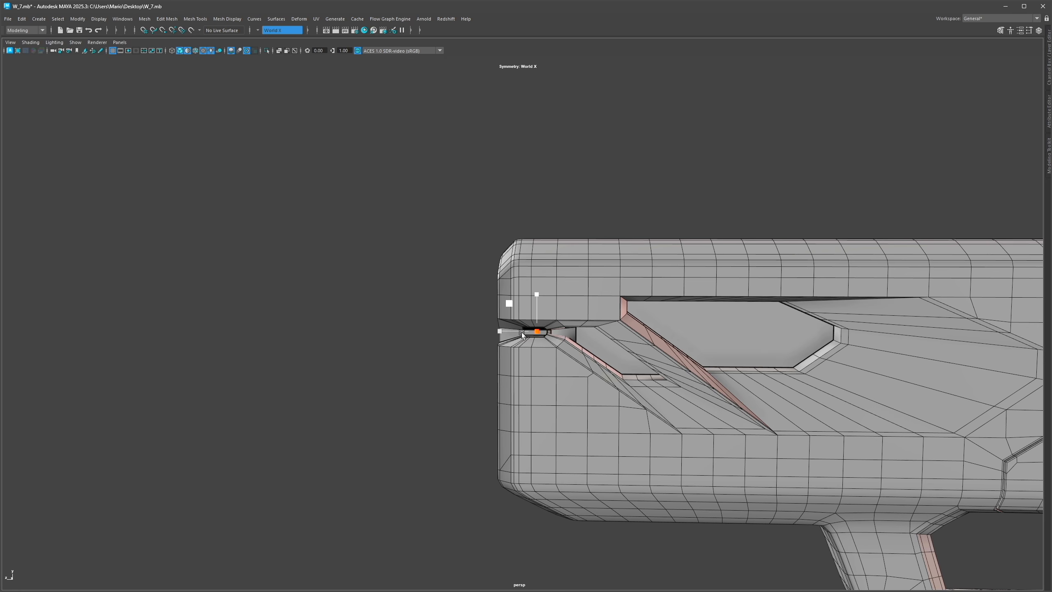
Step: Cut new edges on the stock above the main recess with Multi-Cut
{"action": "key", "text": "F8"}
{"action": "key", "text": "3"}
{"action": "left_click", "coordinate": [387, 302]}
{"action": "key", "text": "ctrl+shift+x"}
{"action": "right_click_drag", "start_coordinate": [618, 281], "coordinate": [506, 300], "text": "alt"}
{"action": "left_click_drag", "start_coordinate": [505, 301], "coordinate": [418, 316], "text": "alt"}
{"action": "scroll", "coordinate": [392, 296], "scroll_direction": "up", "scroll_amount": 3}
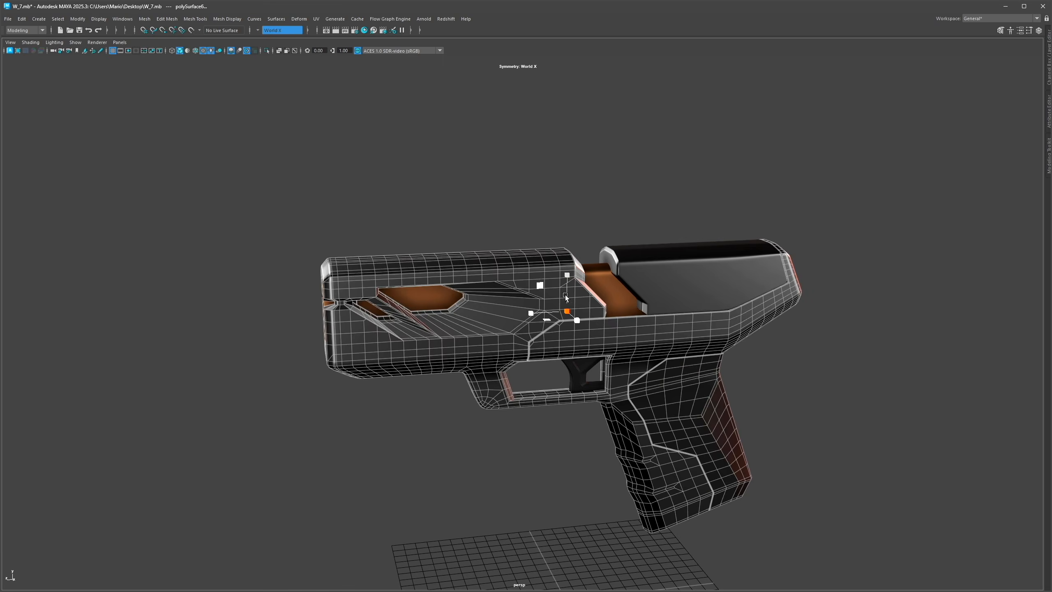
{"action": "left_click", "coordinate": [481, 265]}
{"action": "left_click_drag", "start_coordinate": [481, 260], "coordinate": [455, 250], "text": "alt"}
{"action": "right_click_drag", "start_coordinate": [455, 250], "coordinate": [476, 233]}
Step: Cut another edge from the upper stock toward the recess's top corner with Multi-Cut
{"action": "key", "text": "3"}
{"action": "scroll", "coordinate": [480, 263], "scroll_direction": "up", "scroll_amount": 3}
{"action": "middle_click_drag", "start_coordinate": [479, 263], "coordinate": [477, 296], "text": "alt"}
{"action": "left_click", "coordinate": [547, 308]}
{"action": "left_click", "coordinate": [516, 249]}
{"action": "left_click", "coordinate": [489, 299]}
{"action": "key", "text": "1"}
{"action": "key", "text": "ctrl+shift+x"}
{"action": "right_click_drag", "start_coordinate": [490, 302], "coordinate": [608, 301], "text": "alt"}
{"action": "key", "text": "F9"}
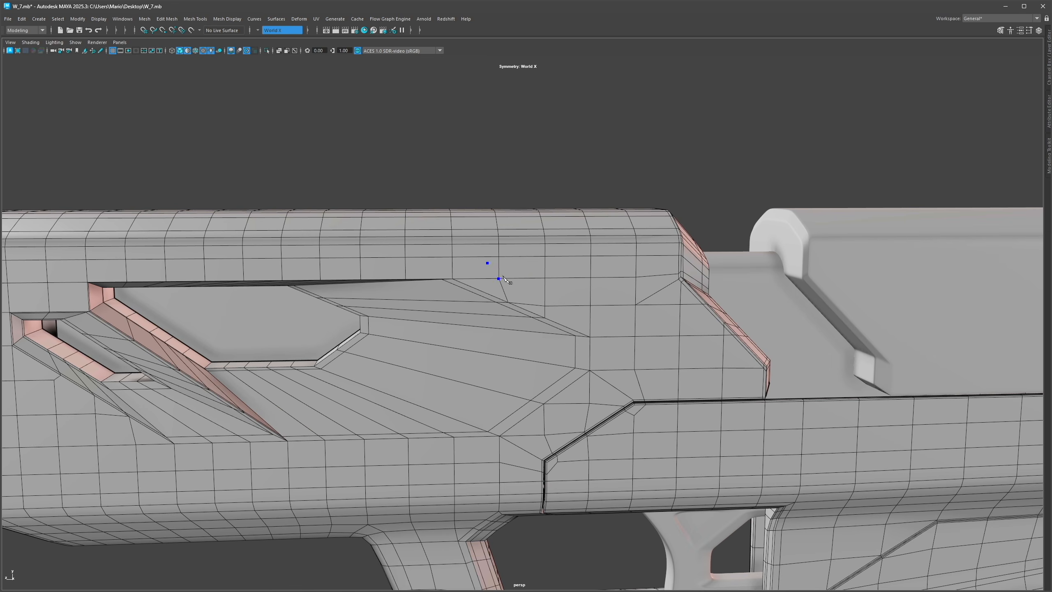
Step: Delete the stray vertex on the upper stock above the recess
{"action": "mouse_move", "coordinate": [493, 288]}
{"action": "left_mouse_down"}
{"action": "mouse_move", "coordinate": [549, 307]}
{"action": "mouse_move", "coordinate": [490, 306]}
{"action": "mouse_move", "coordinate": [624, 324]}
{"action": "mouse_move", "coordinate": [472, 328]}
{"action": "left_mouse_up"}
{"action": "key", "text": "w"}
{"action": "key", "text": "r"}
{"action": "key", "text": "w"}
{"action": "key", "text": "Delete"}
{"action": "scroll", "coordinate": [579, 309], "scroll_direction": "down", "scroll_amount": 5}
{"action": "key", "text": "F8"}
{"action": "left_click", "coordinate": [559, 219]}
{"action": "left_click", "coordinate": [187, 50]}
{"action": "scroll", "coordinate": [489, 305], "scroll_direction": "down", "scroll_amount": 5}
{"action": "right_click_drag", "start_coordinate": [471, 328], "coordinate": [568, 291], "text": "alt"}
{"action": "left_click_drag", "start_coordinate": [567, 291], "coordinate": [565, 275], "text": "alt"}
{"action": "key", "text": "ctrl+z"}
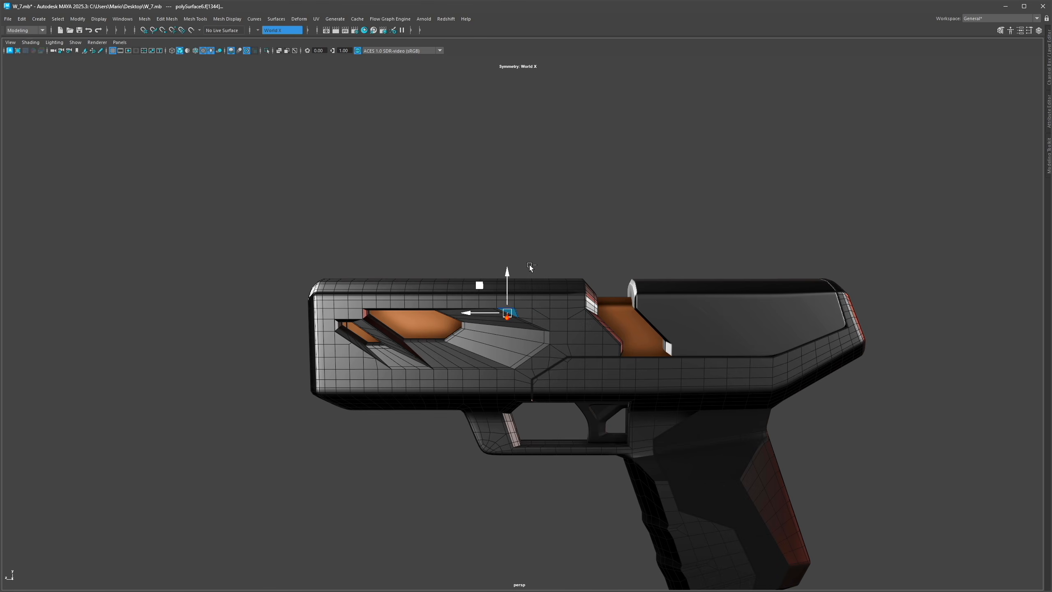
Step: Select the face loop along the recess floor and scale it
{"action": "key", "text": "F9"}
{"action": "left_click", "coordinate": [548, 275]}
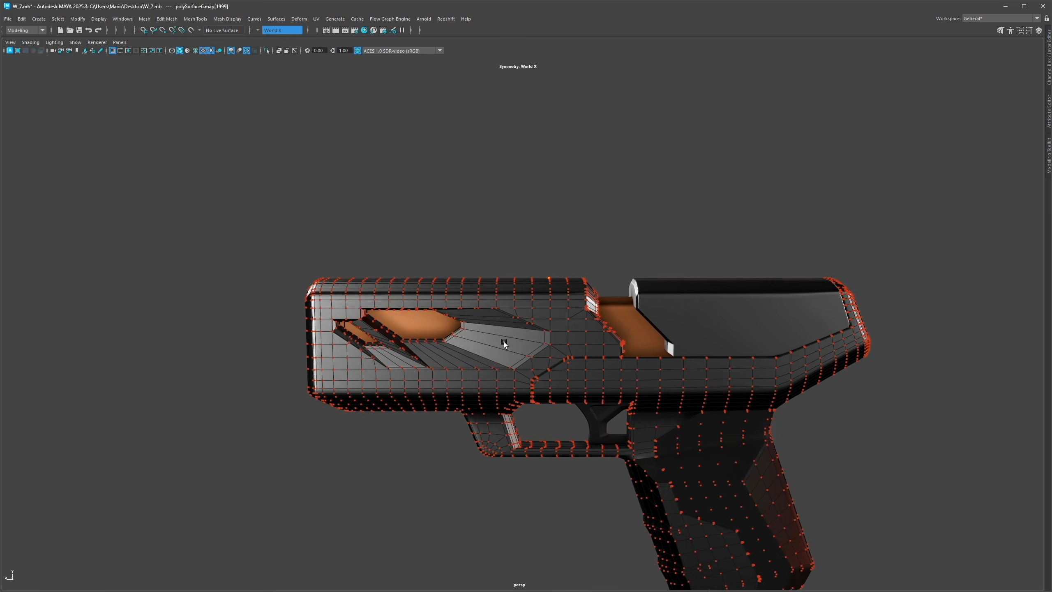
{"action": "key", "text": "F11"}
{"action": "right_click_drag", "start_coordinate": [496, 343], "coordinate": [645, 348], "text": "alt"}
{"action": "left_click", "coordinate": [646, 348]}
{"action": "left_click", "coordinate": [684, 348]}
{"action": "double_click", "coordinate": [553, 346], "text": "shift"}
{"action": "key", "text": "r"}
{"action": "mouse_move", "coordinate": [558, 342]}
{"action": "left_mouse_down", "text": "shift"}
{"action": "mouse_move", "coordinate": [514, 341]}
{"action": "mouse_move", "coordinate": [526, 295]}
{"action": "mouse_move", "coordinate": [568, 312]}
{"action": "mouse_move", "coordinate": [710, 303]}
{"action": "mouse_move", "coordinate": [531, 311]}
{"action": "mouse_move", "coordinate": [610, 318]}
{"action": "left_mouse_up", "text": "shift"}
{"action": "key", "text": "F8"}
{"action": "scroll", "coordinate": [522, 286], "scroll_direction": "down", "scroll_amount": 8}
{"action": "left_click", "coordinate": [518, 279]}
{"action": "key", "text": "alt+5"}
{"action": "key", "text": "alt+5"}
{"action": "scroll", "coordinate": [481, 375], "scroll_direction": "up", "scroll_amount": 6}
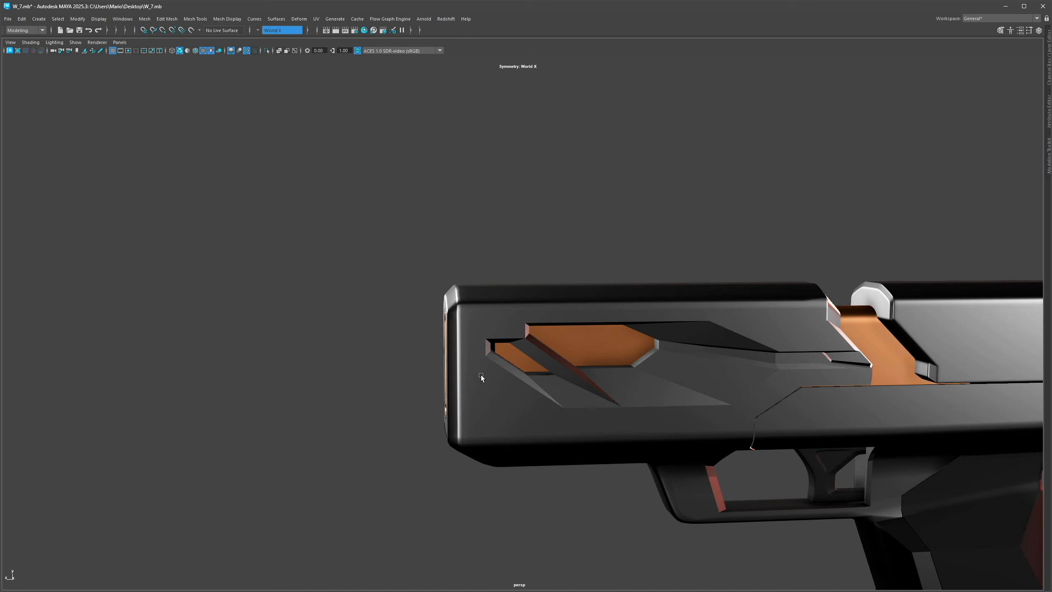
Step: Select the face loop at the slide's front end and scale it inward along its length
{"action": "left_click", "coordinate": [467, 360]}
{"action": "key", "text": "F11"}
{"action": "left_click", "coordinate": [467, 360]}
{"action": "left_click", "coordinate": [456, 363], "text": "shift"}
{"action": "double_click", "coordinate": [429, 365], "text": "shift"}
{"action": "key", "text": "r"}
{"action": "left_click_drag", "start_coordinate": [442, 359], "coordinate": [422, 359], "text": "shift"}
{"action": "key", "text": "F8"}
Step: Select the pistol's slide mesh in object mode
{"action": "scroll", "coordinate": [485, 373], "scroll_direction": "down", "scroll_amount": 7}
{"action": "left_click", "coordinate": [509, 288]}
{"action": "left_click_drag", "start_coordinate": [510, 294], "coordinate": [601, 233], "text": "alt"}
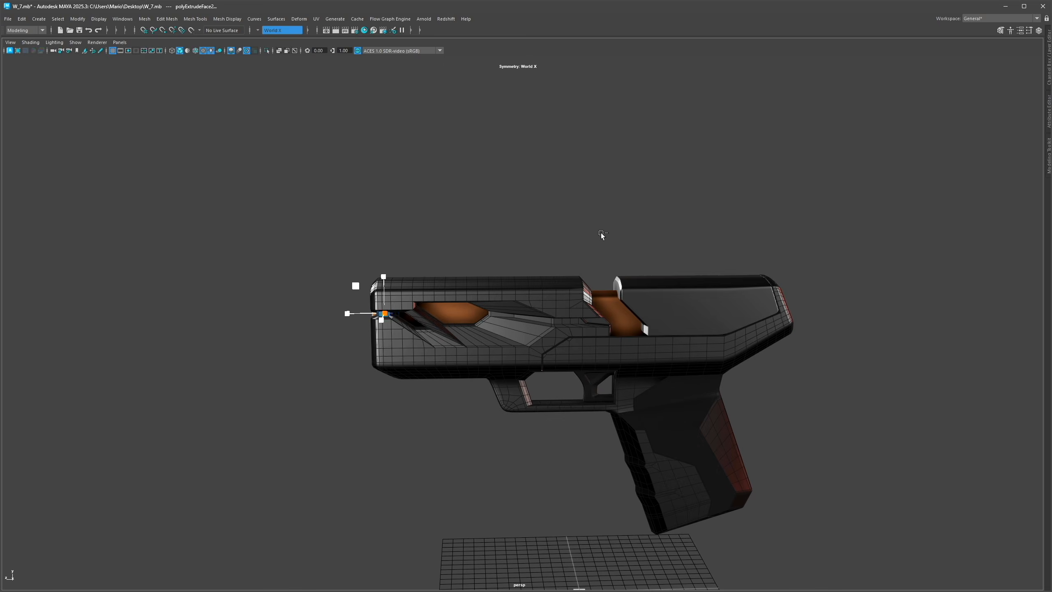